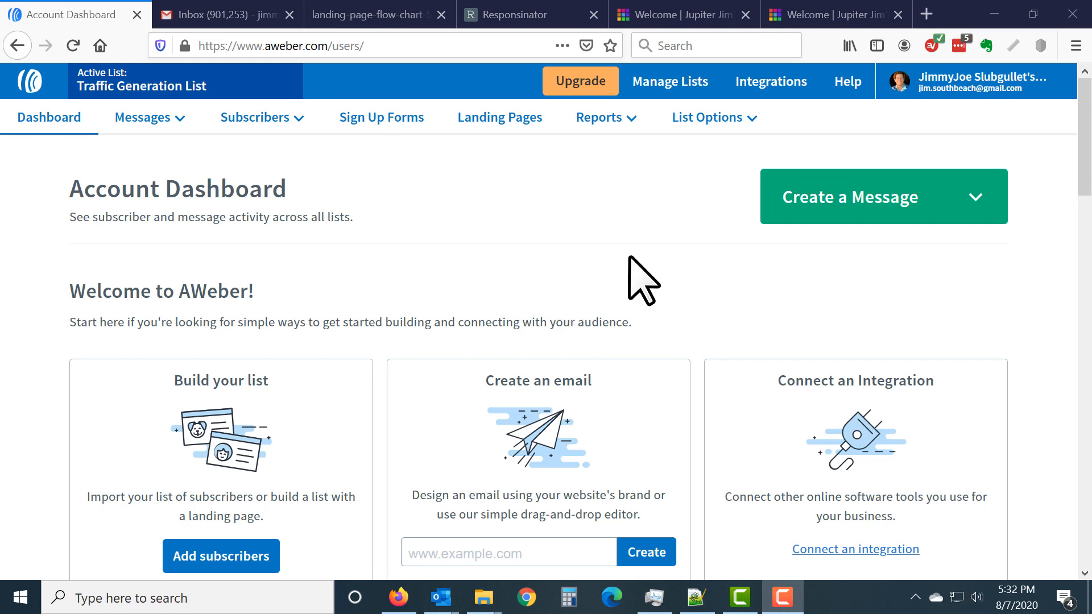
# Find the existing "25 Ways to Traffic Landing Page" among the landing pages, look through its preview and close it.
pyautogui.click(483, 116)
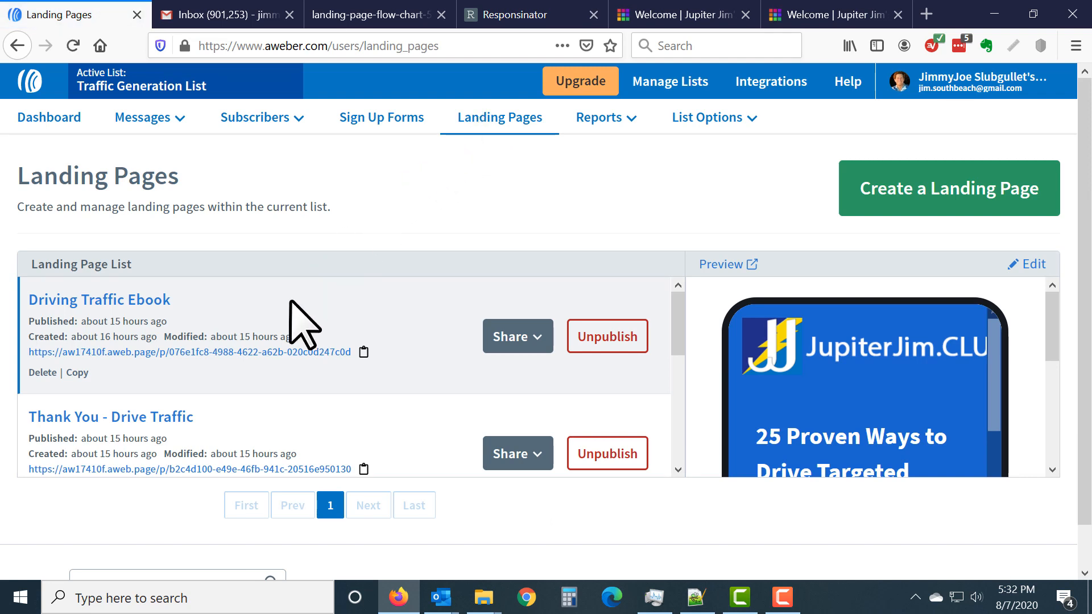
pyautogui.scroll(-2, 291, 310)
pyautogui.scroll(-3, 342, 386)
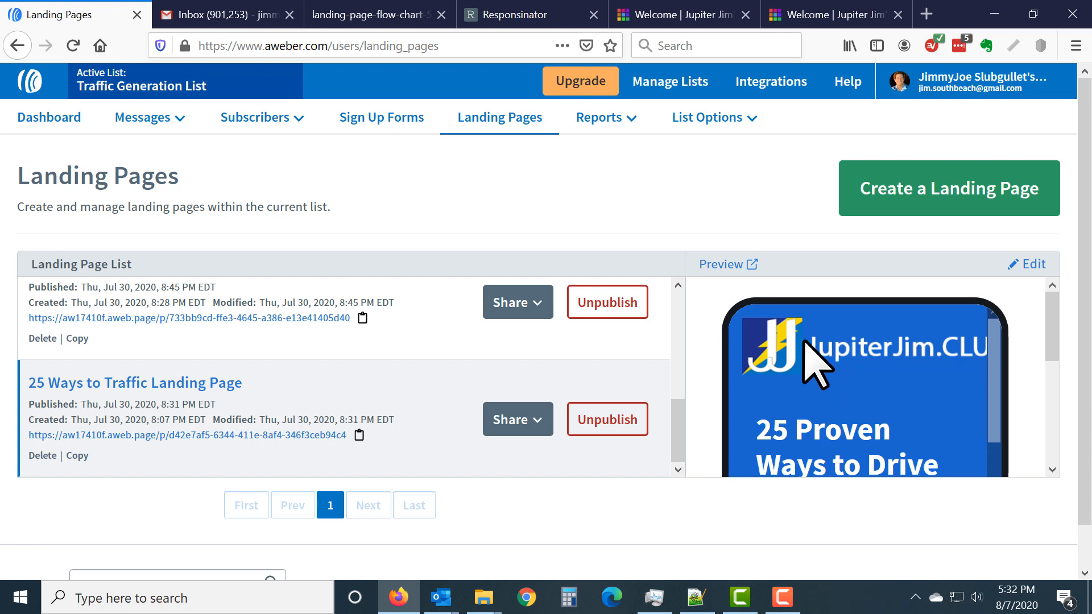
pyautogui.click(733, 265)
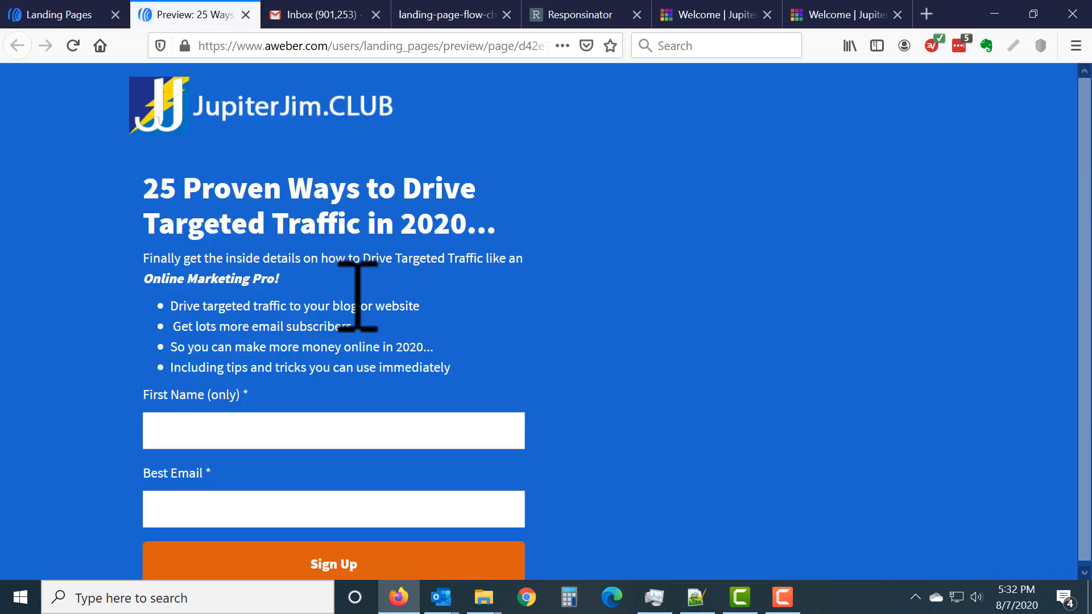
pyautogui.scroll(-1, 420, 403)
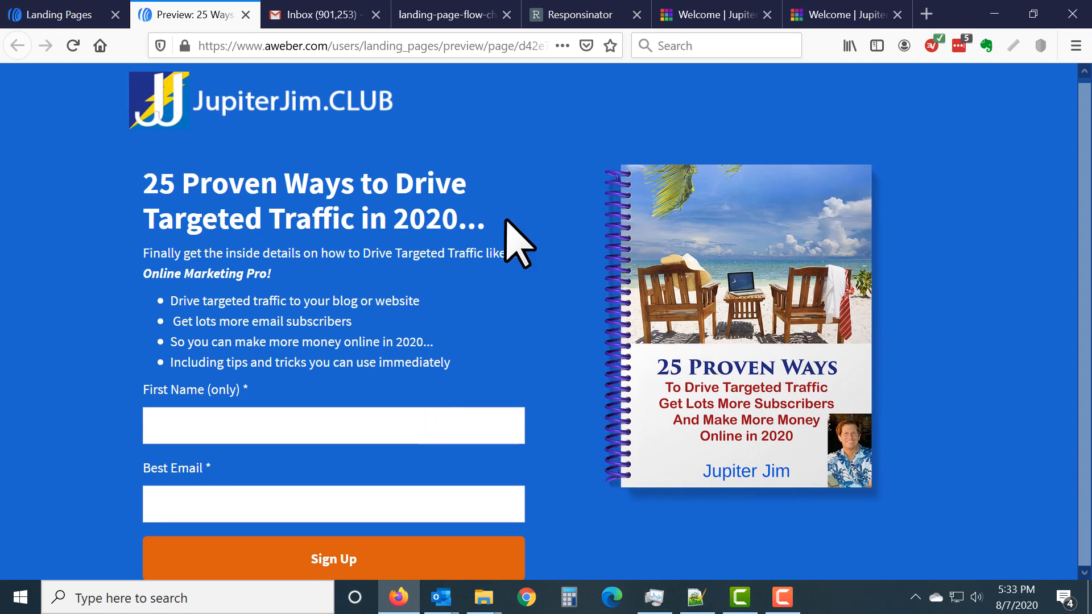
pyautogui.click(245, 14)
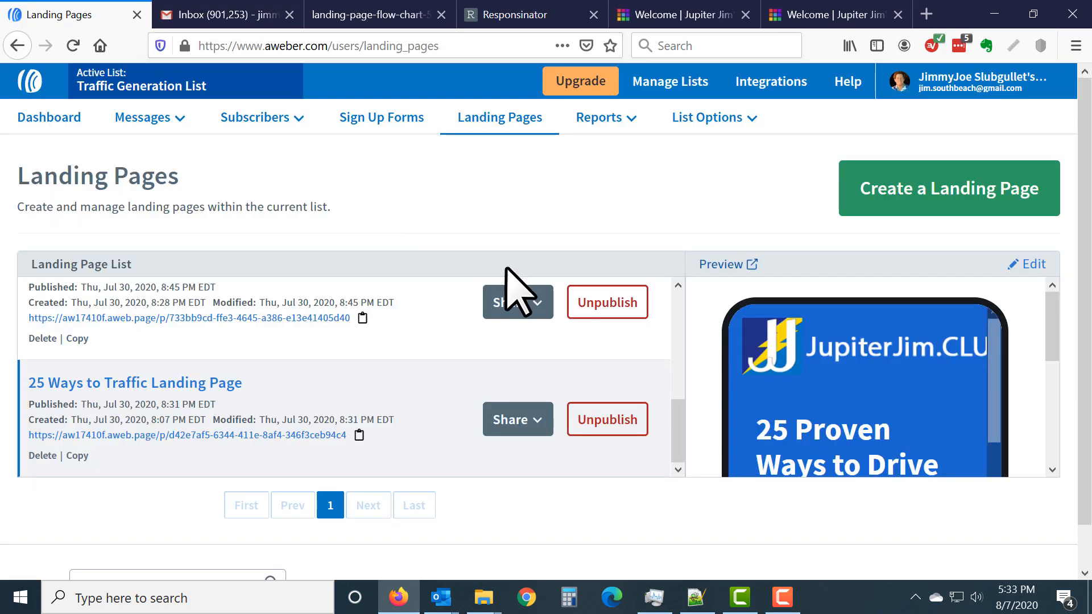
# Start creating a landing page and look through the whole template gallery.
pyautogui.click(944, 194)
pyautogui.scroll(-2, 683, 354)
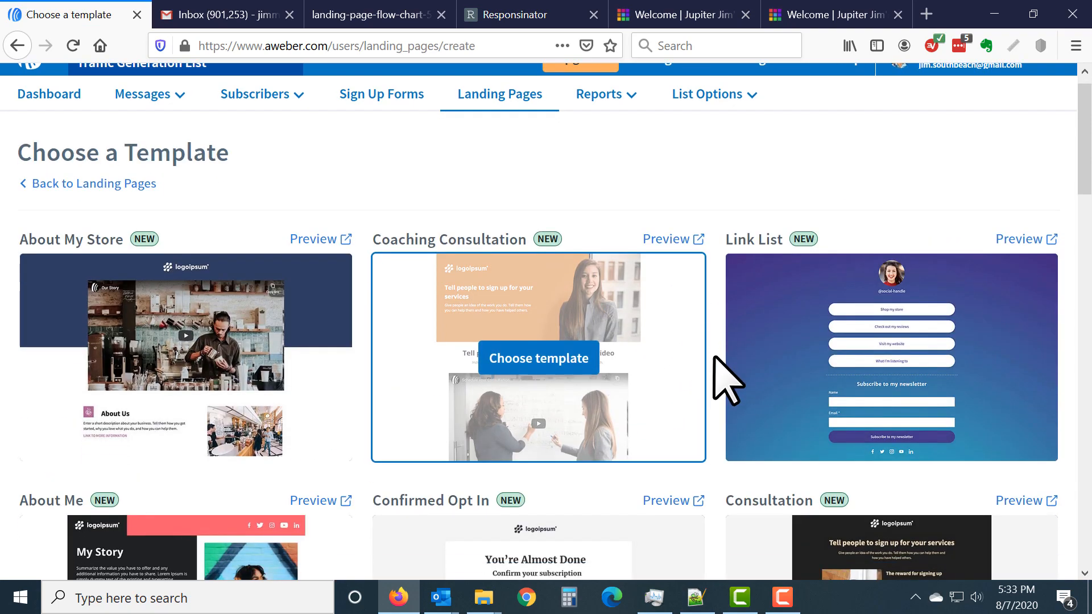
pyautogui.scroll(-15, 722, 387)
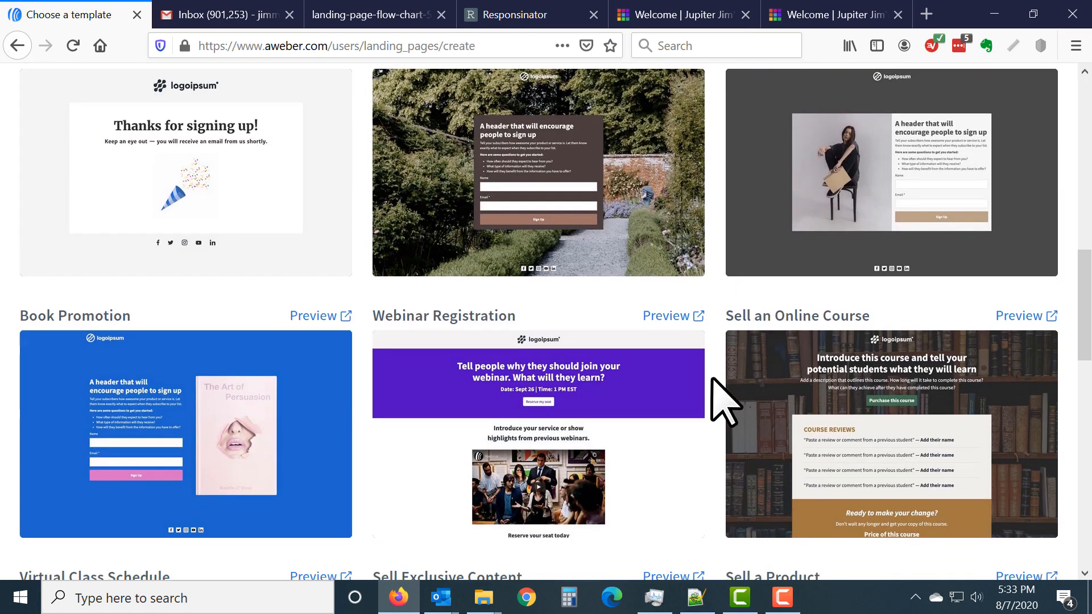
pyautogui.scroll(-8, 723, 398)
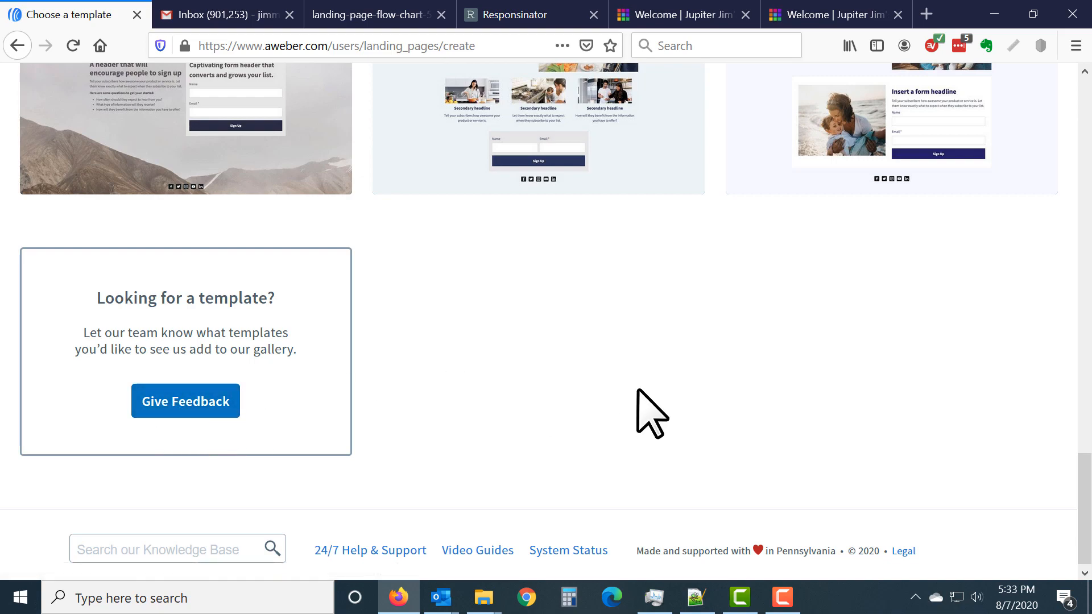
pyautogui.scroll(10, 651, 414)
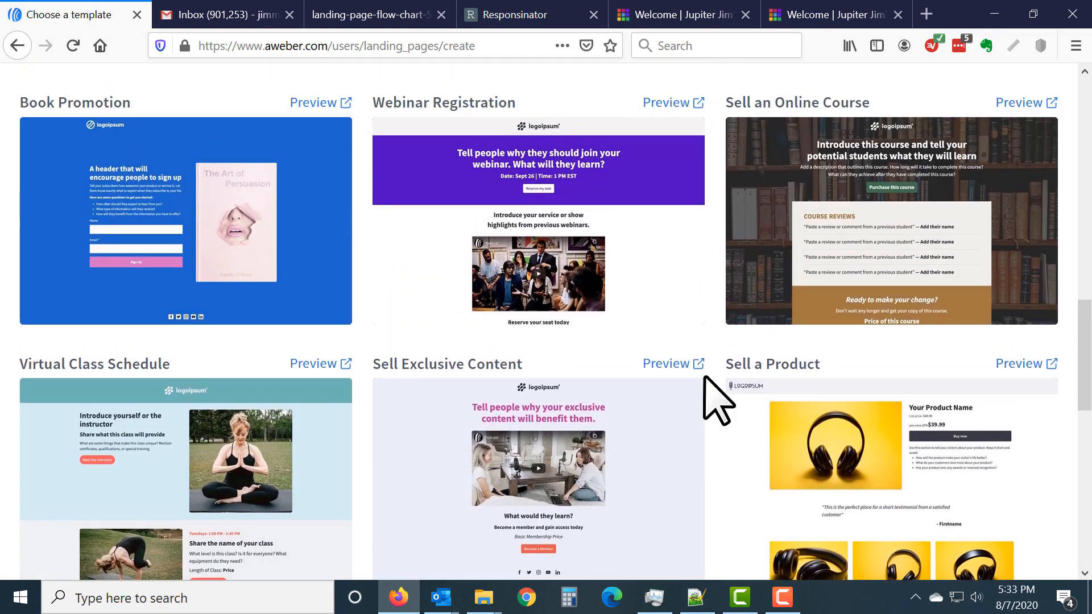
pyautogui.scroll(10, 718, 401)
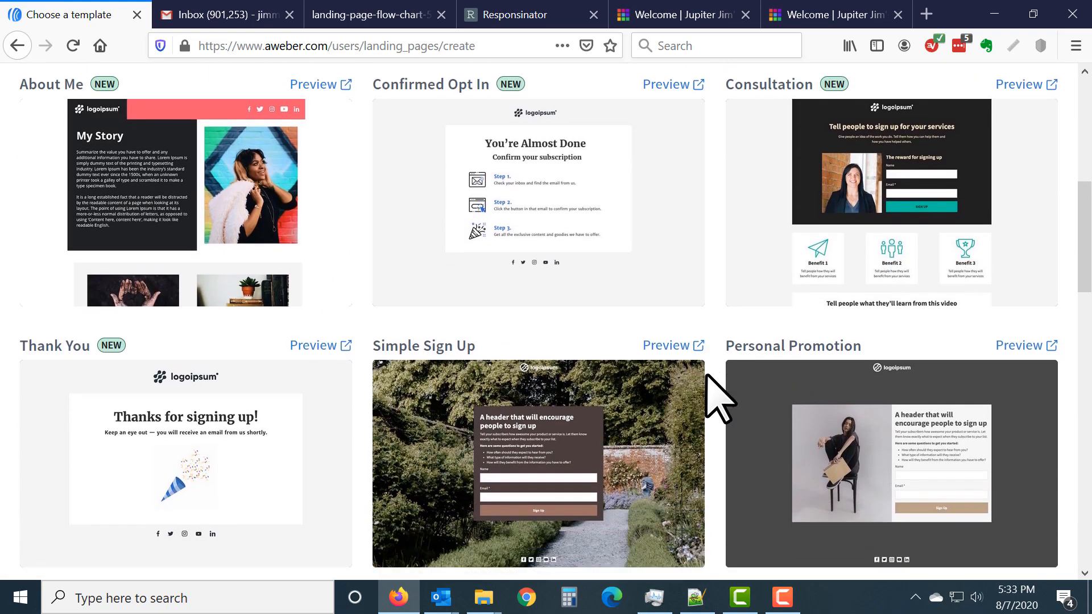
# Preview the Simple Sign Up template, review its header text and sign-up form, and close the preview.
pyautogui.scroll(-3, 718, 401)
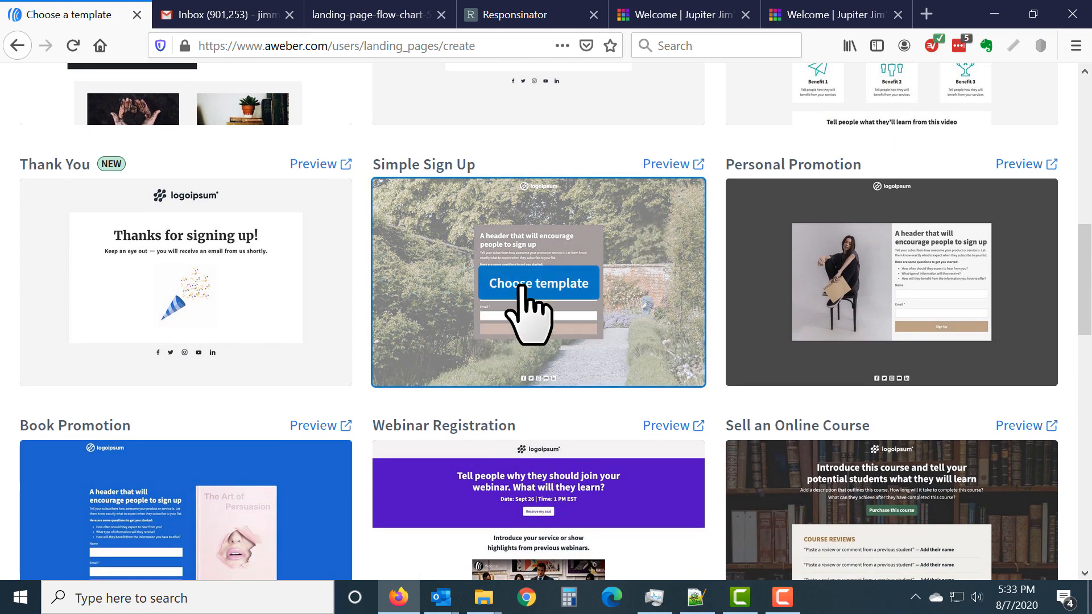
pyautogui.click(667, 164)
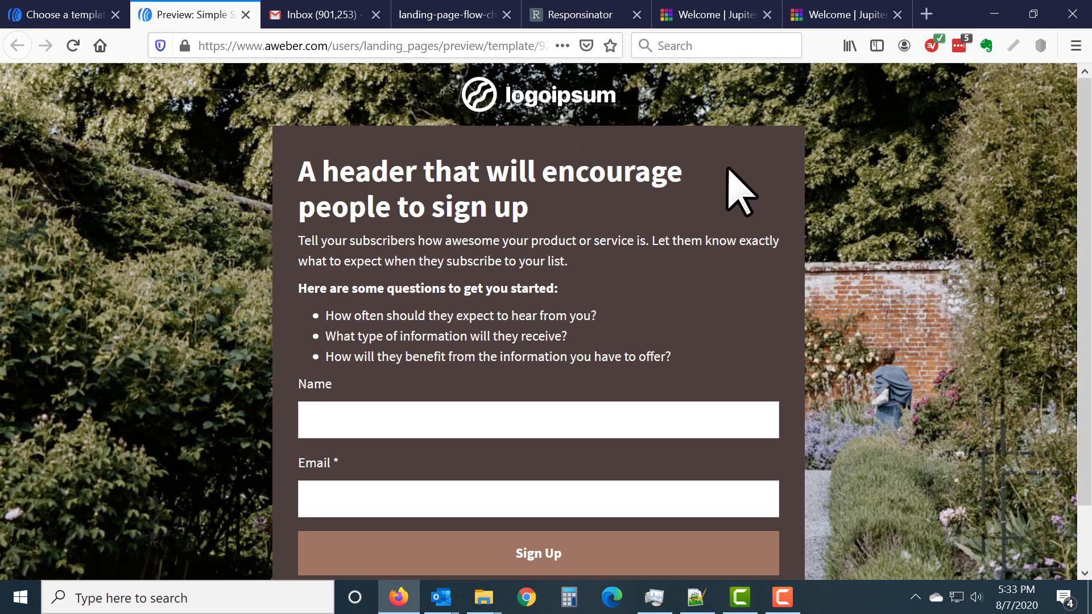
pyautogui.scroll(-2, 700, 364)
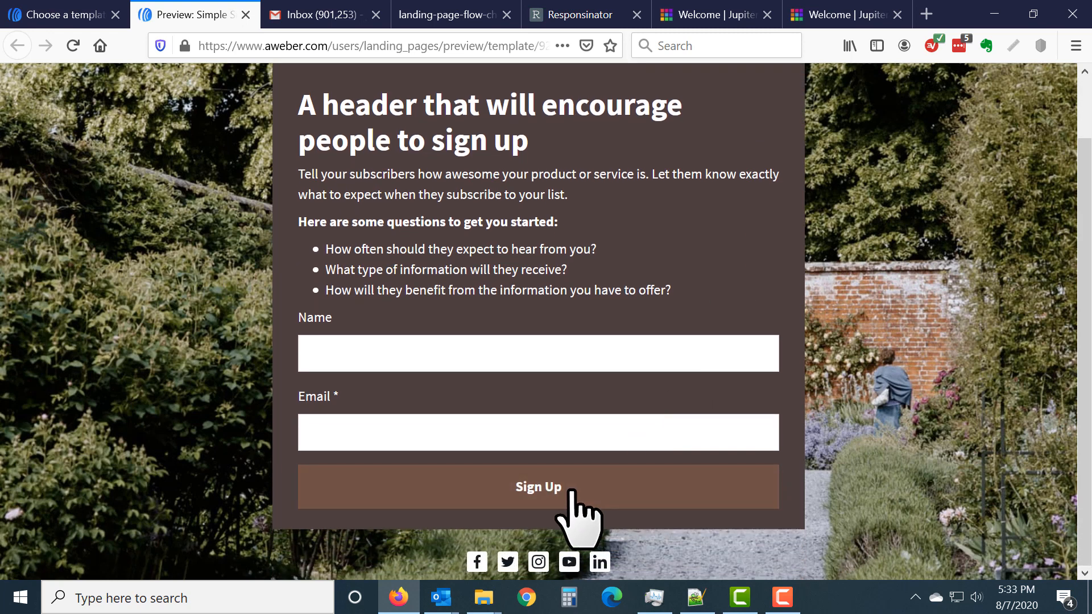
pyautogui.moveTo(373, 108); pyautogui.dragTo(552, 290)
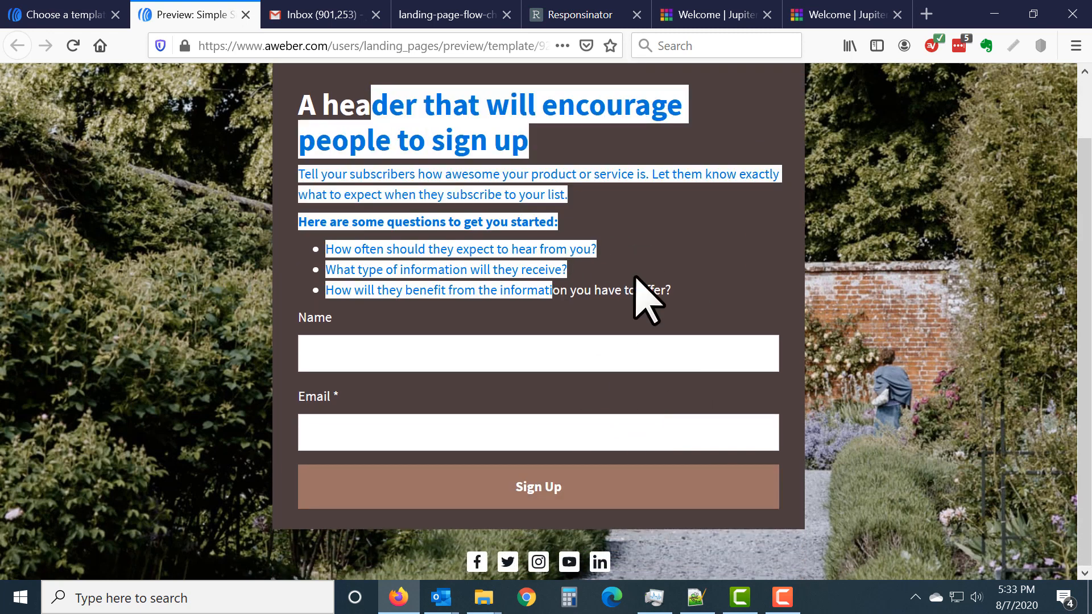
pyautogui.click(245, 14)
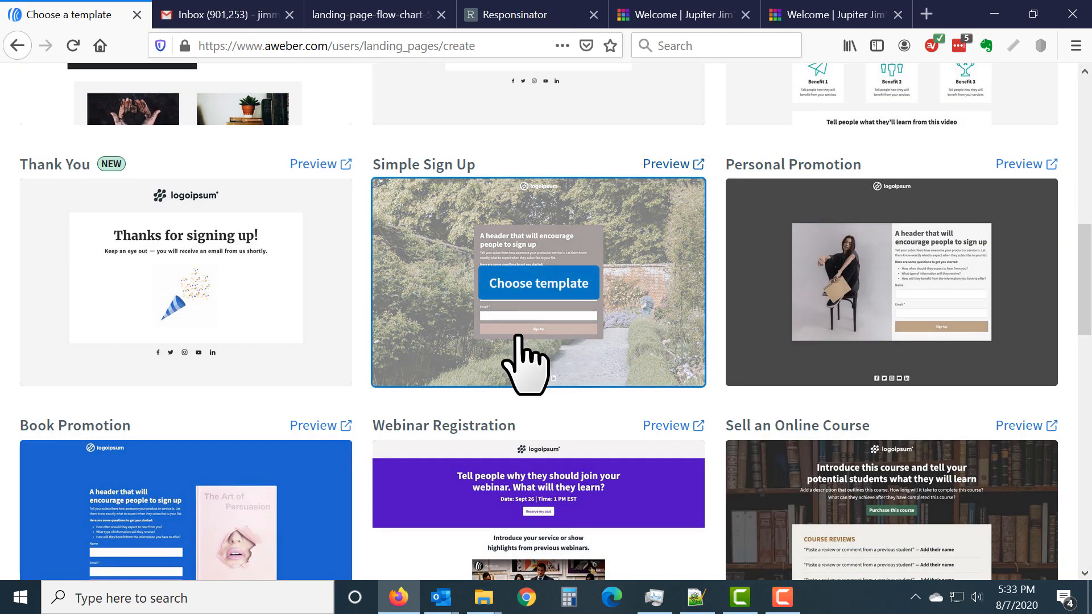
# Preview the About Me template, examine its sections from the story down to the sign-up footer, and close the preview.
pyautogui.scroll(4, 519, 364)
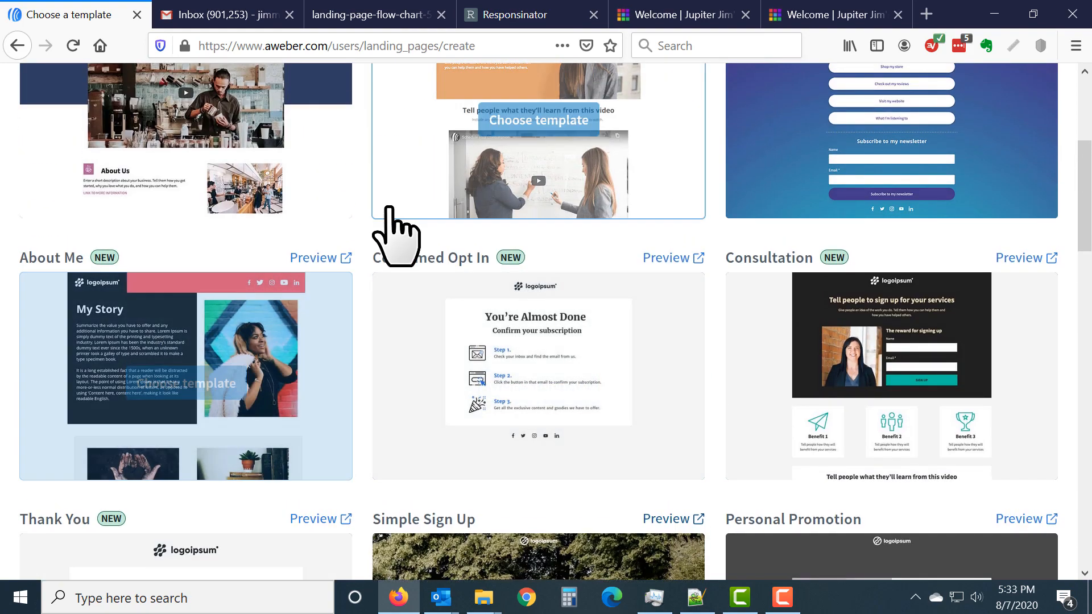
pyautogui.click(321, 259)
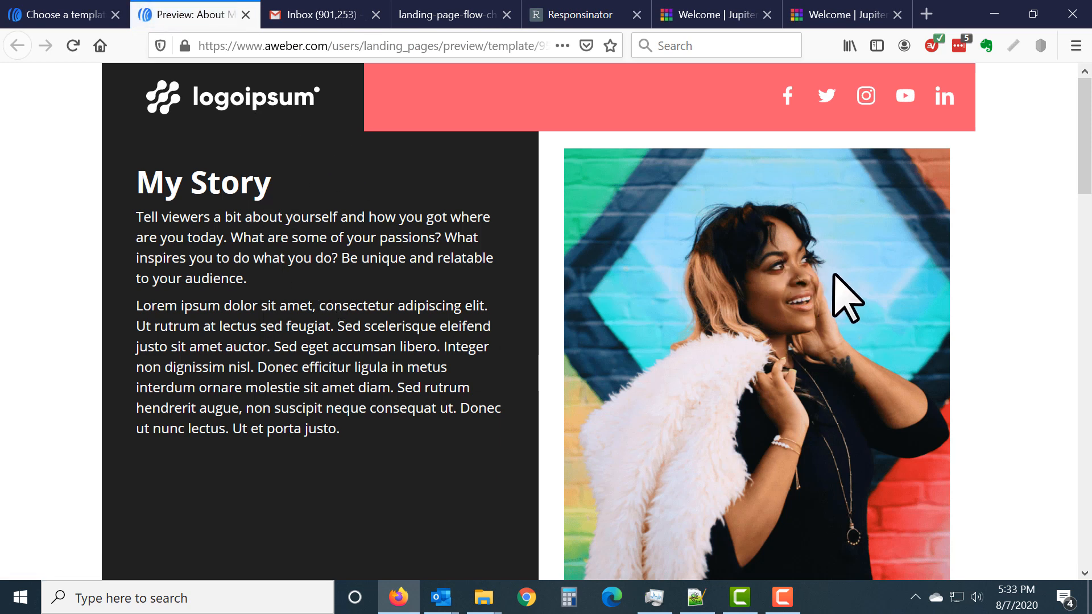
pyautogui.scroll(-7, 495, 353)
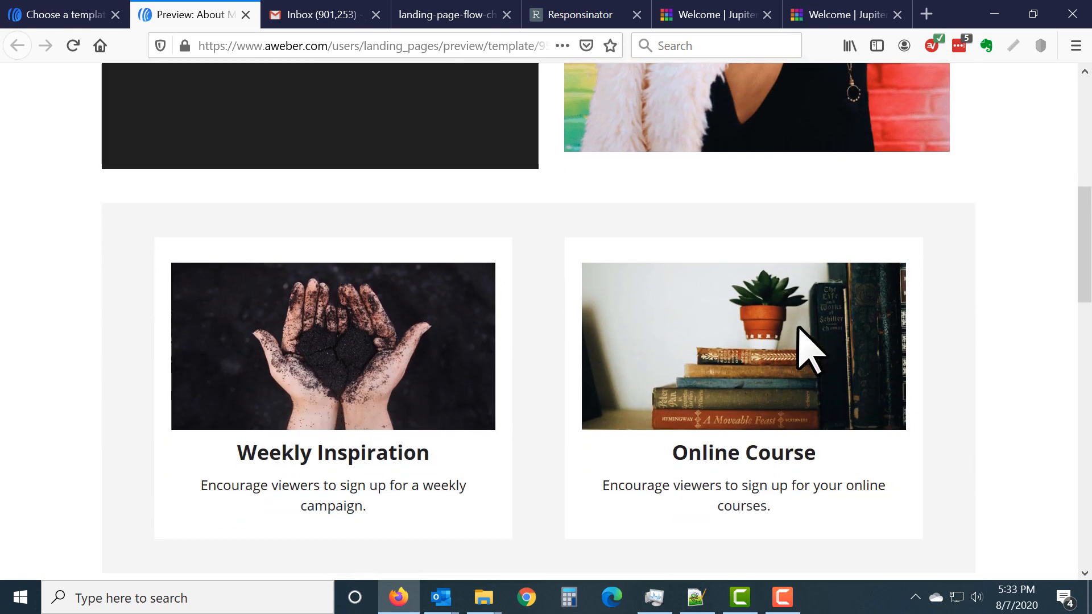
pyautogui.scroll(-1, 661, 307)
pyautogui.scroll(-4, 448, 296)
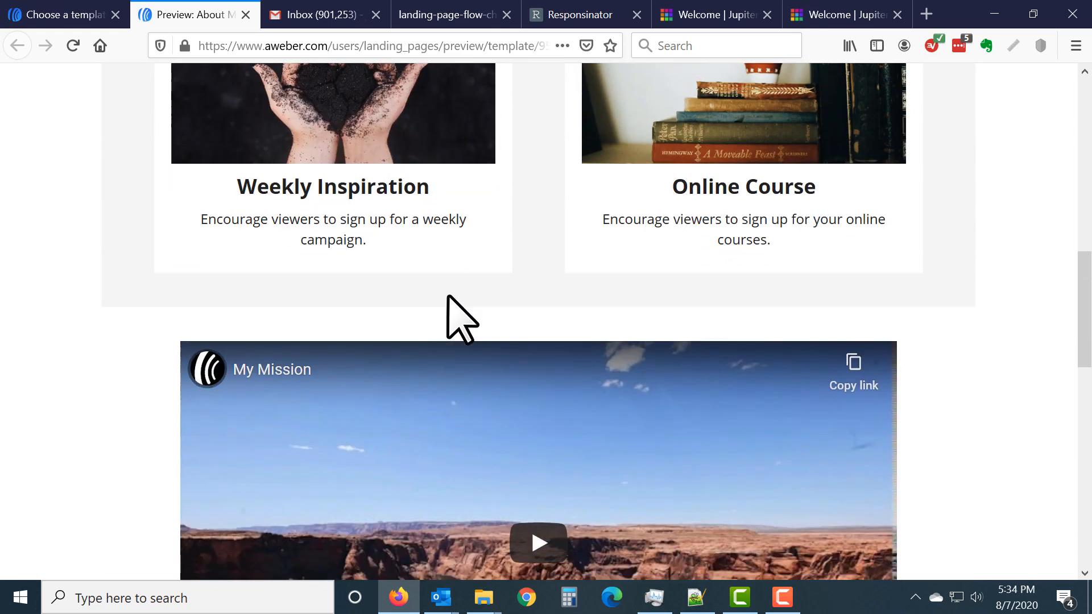
pyautogui.scroll(3, 463, 317)
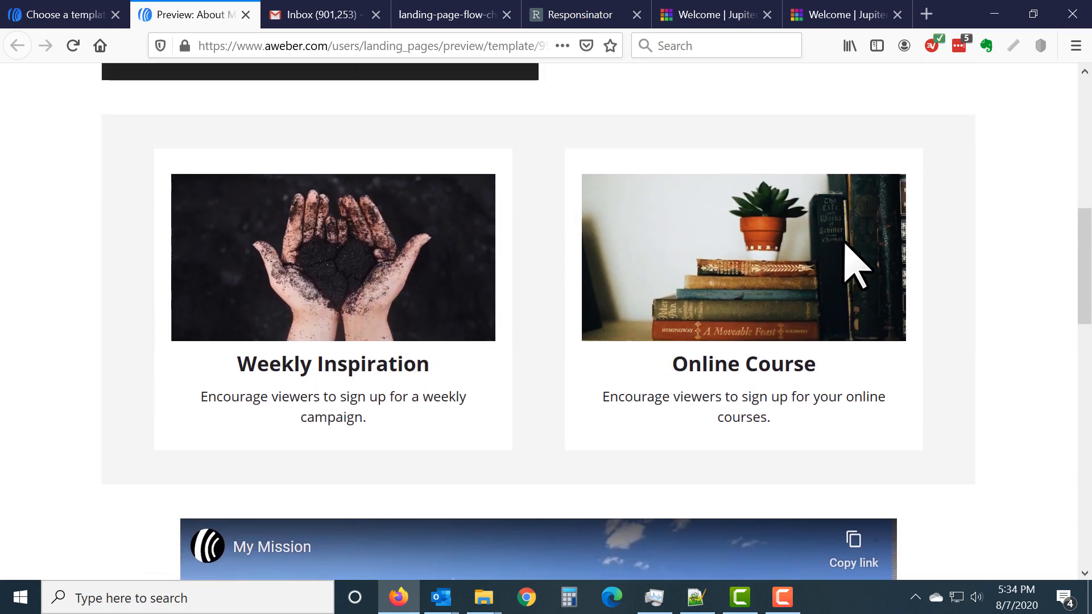
pyautogui.scroll(-4, 739, 353)
pyautogui.scroll(-4, 538, 401)
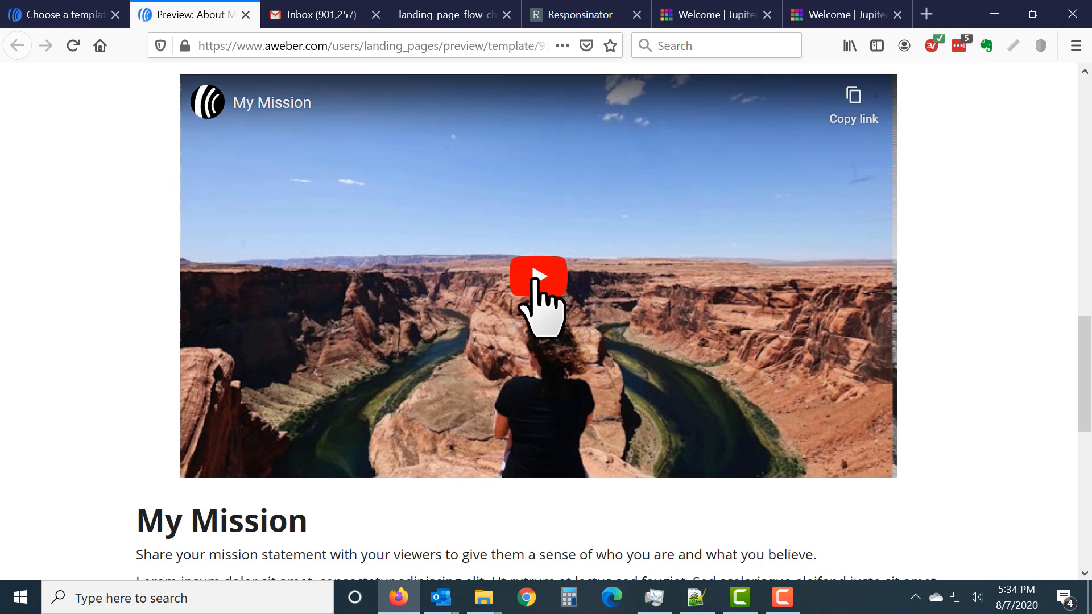
pyautogui.scroll(-3, 532, 310)
pyautogui.scroll(-6, 529, 311)
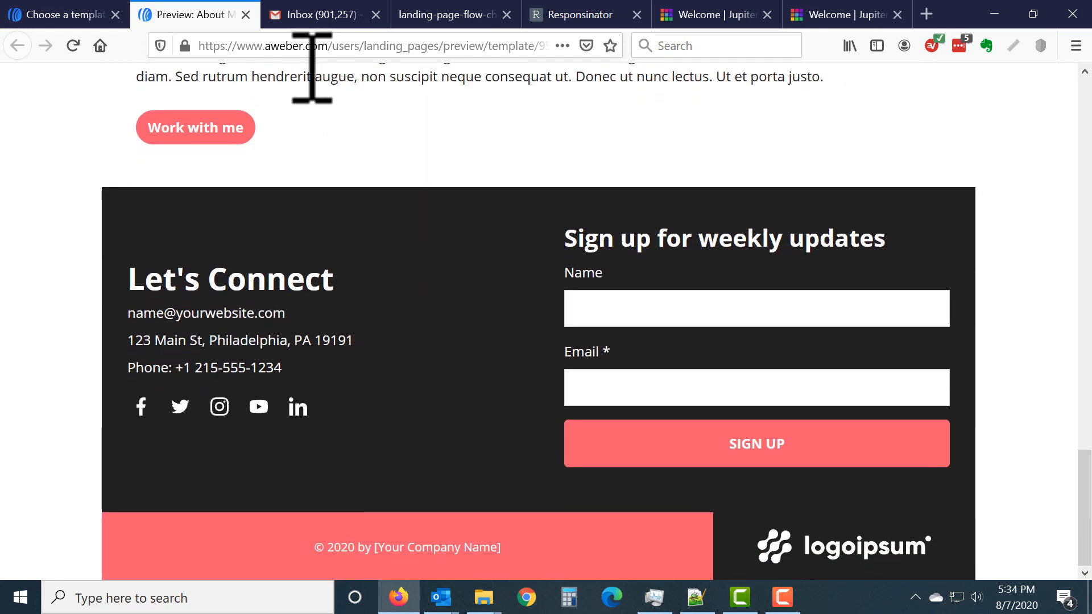
pyautogui.click(246, 15)
# Choose the Book Promotion template for the new landing page.
pyautogui.scroll(2, 653, 366)
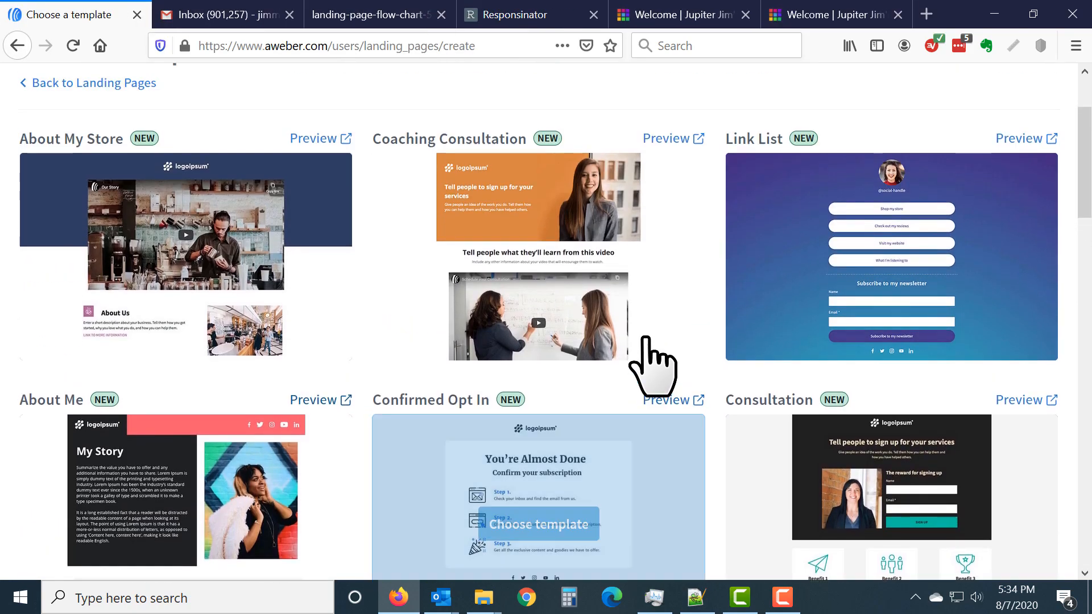
pyautogui.scroll(2, 647, 340)
pyautogui.scroll(-10, 649, 353)
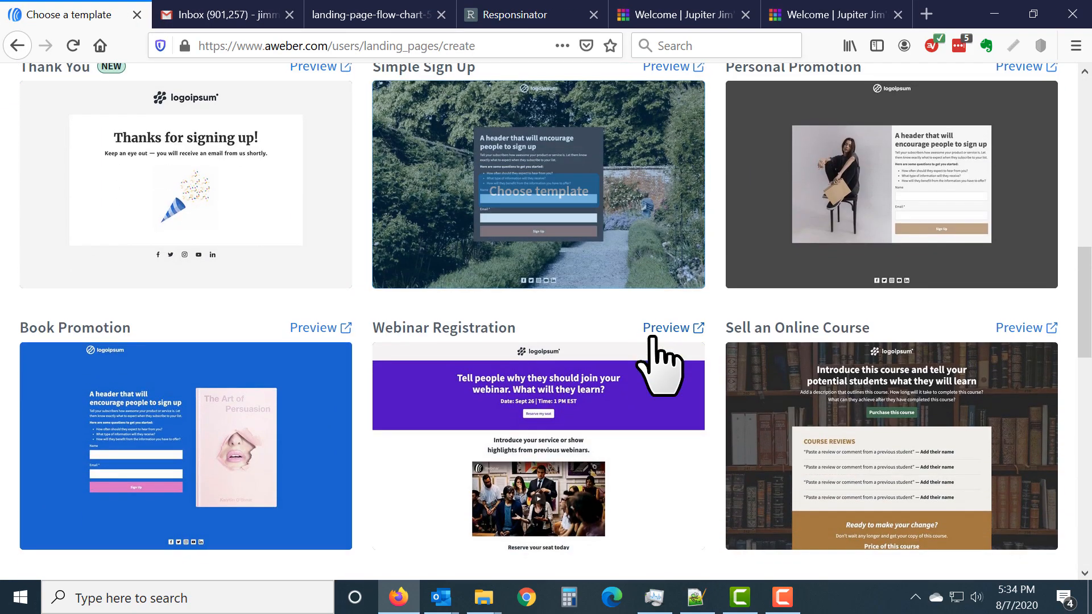
pyautogui.scroll(-3, 654, 364)
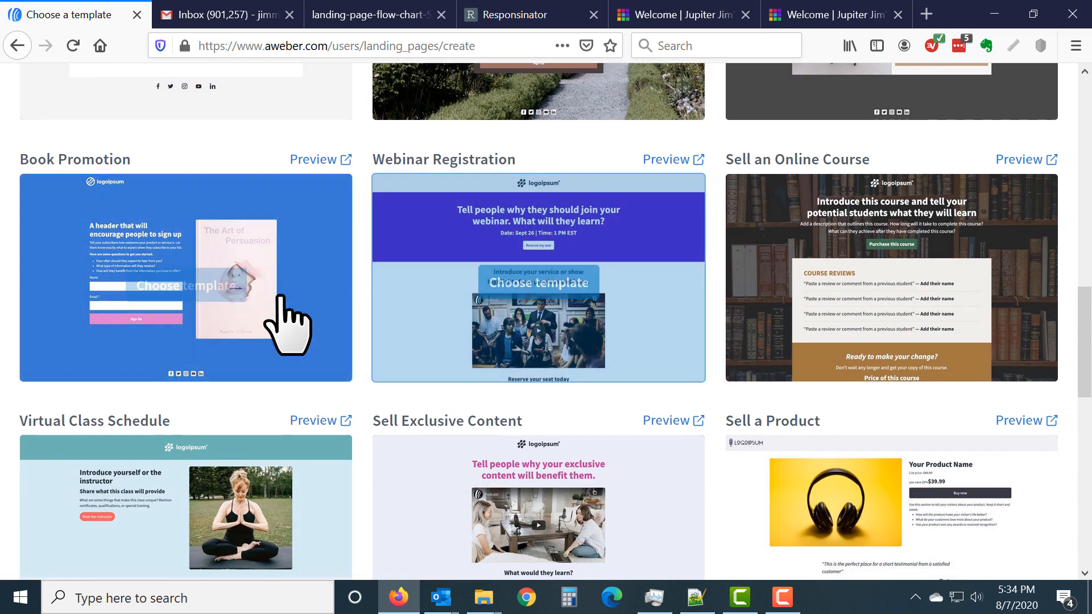
pyautogui.click(181, 275)
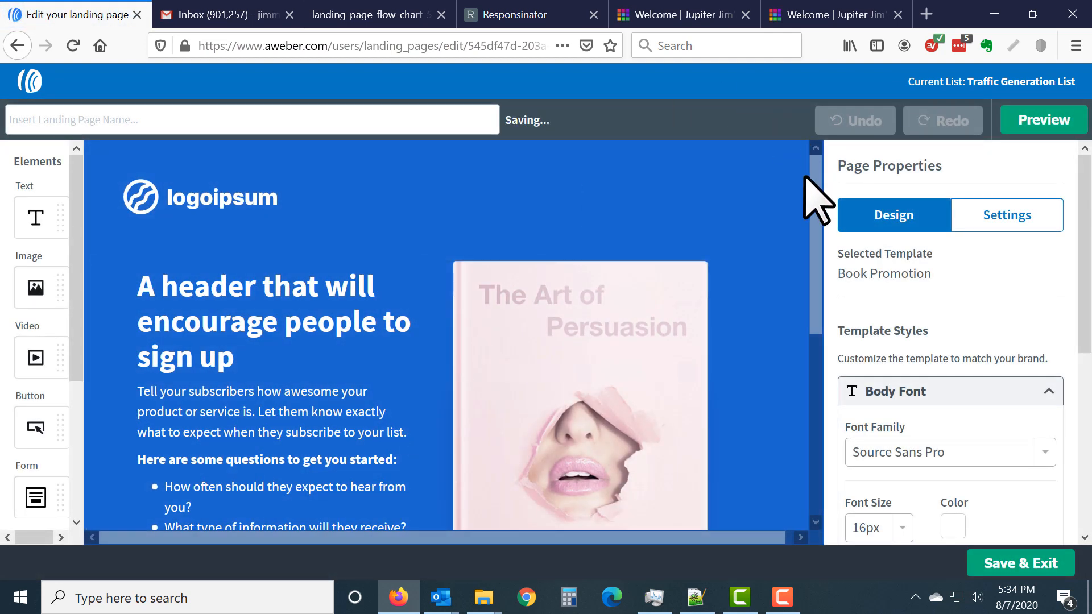
# Look over the template's layout, then select the placeholder logo in the page header and enlarge it slightly.
pyautogui.scroll(-5, 819, 341)
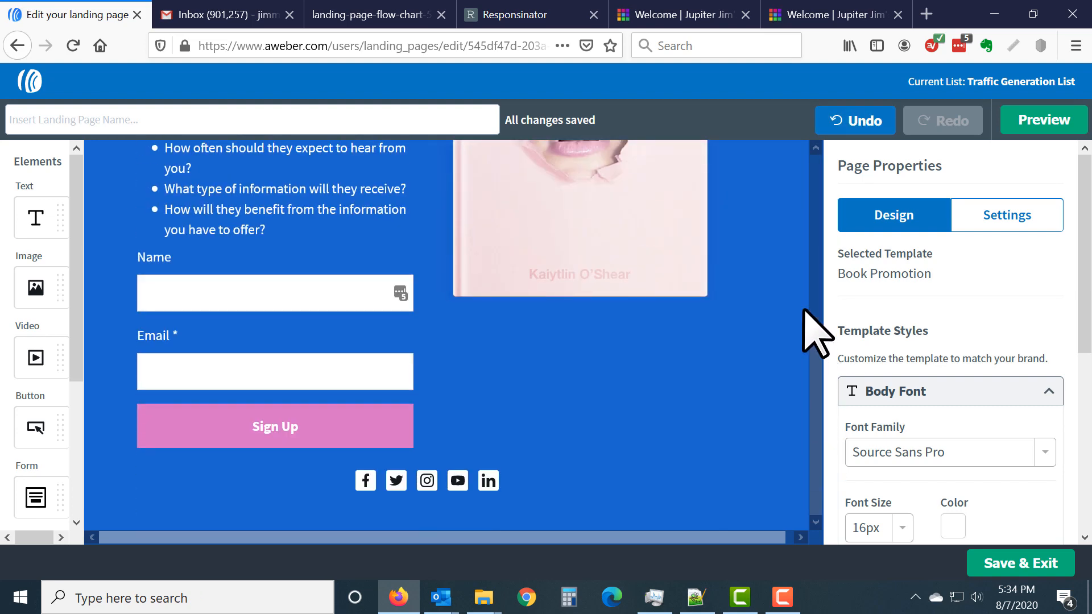
pyautogui.scroll(5, 802, 256)
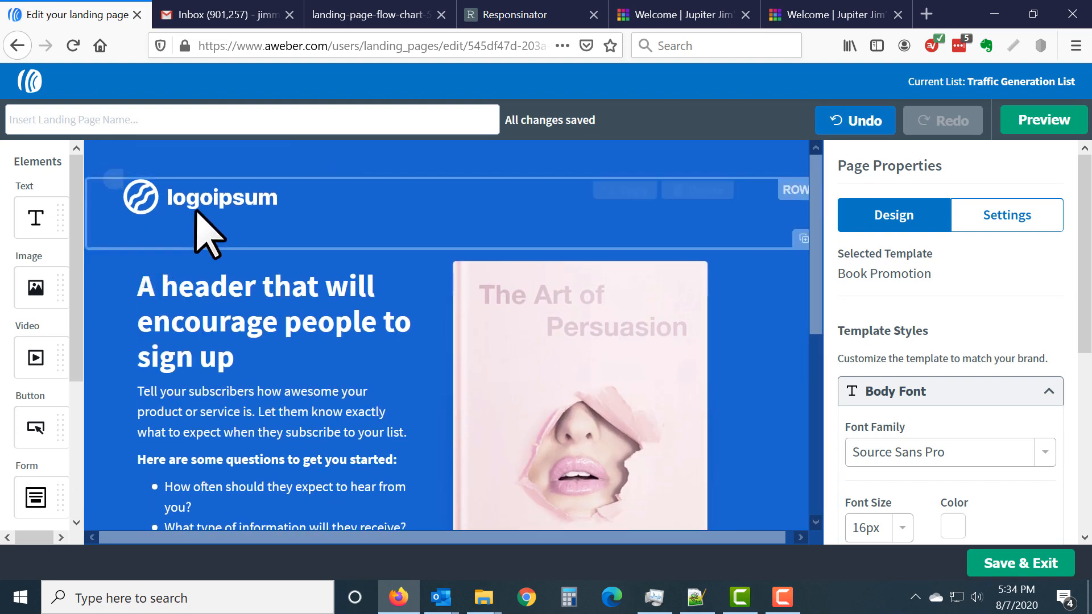
pyautogui.click(231, 212)
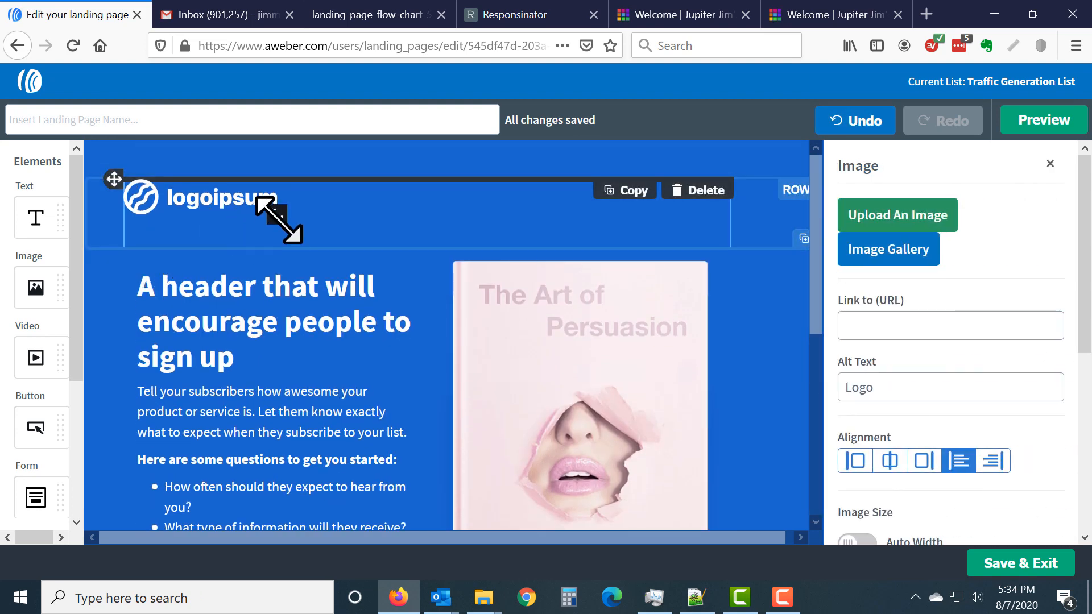
pyautogui.moveTo(278, 220); pyautogui.dragTo(313, 231)
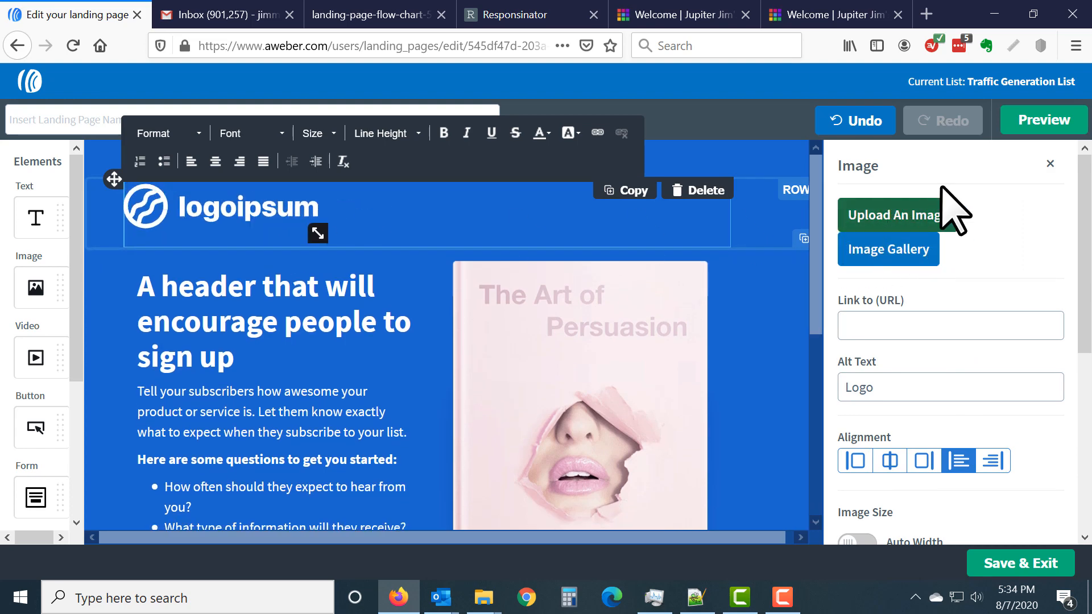
# Replace the placeholder logo with the JupiterJim.CLUB image from the LOGO folder in AWeber Landing Page, and shrink it slightly.
pyautogui.click(896, 216)
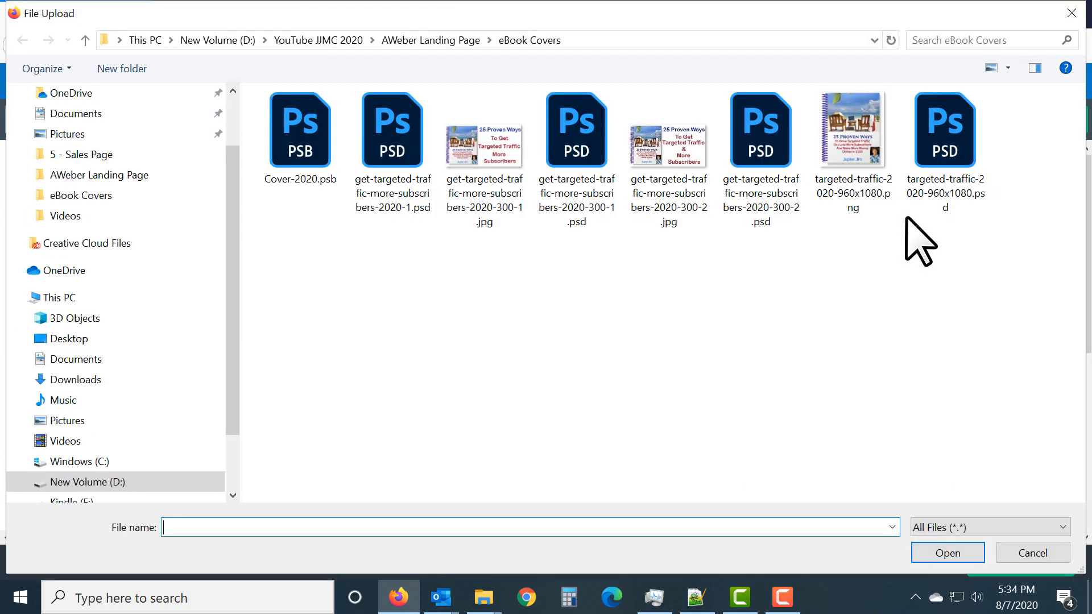
pyautogui.click(424, 40)
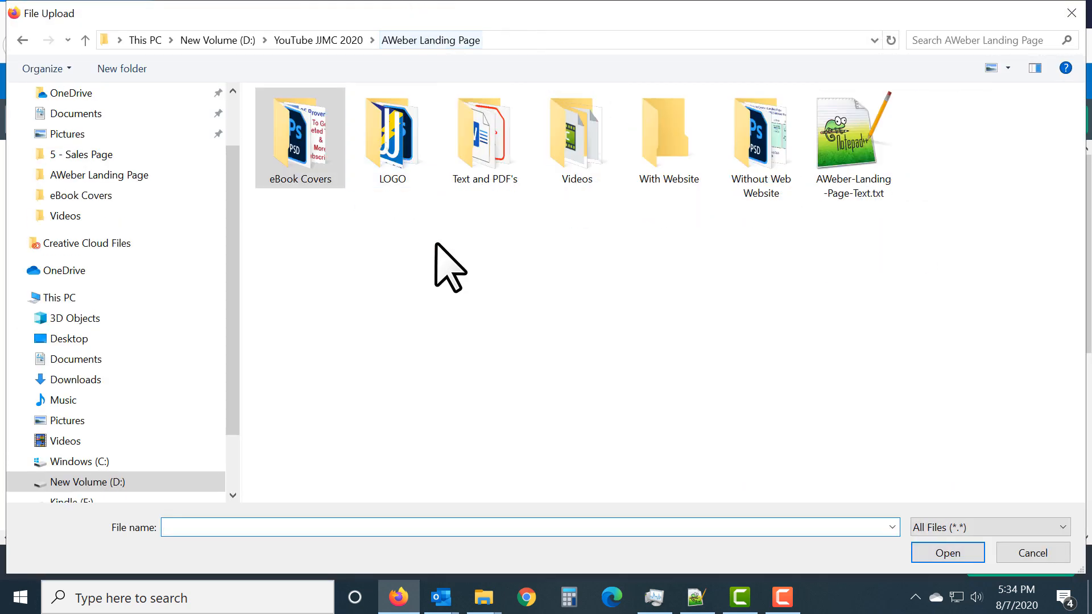
pyautogui.doubleClick(407, 158)
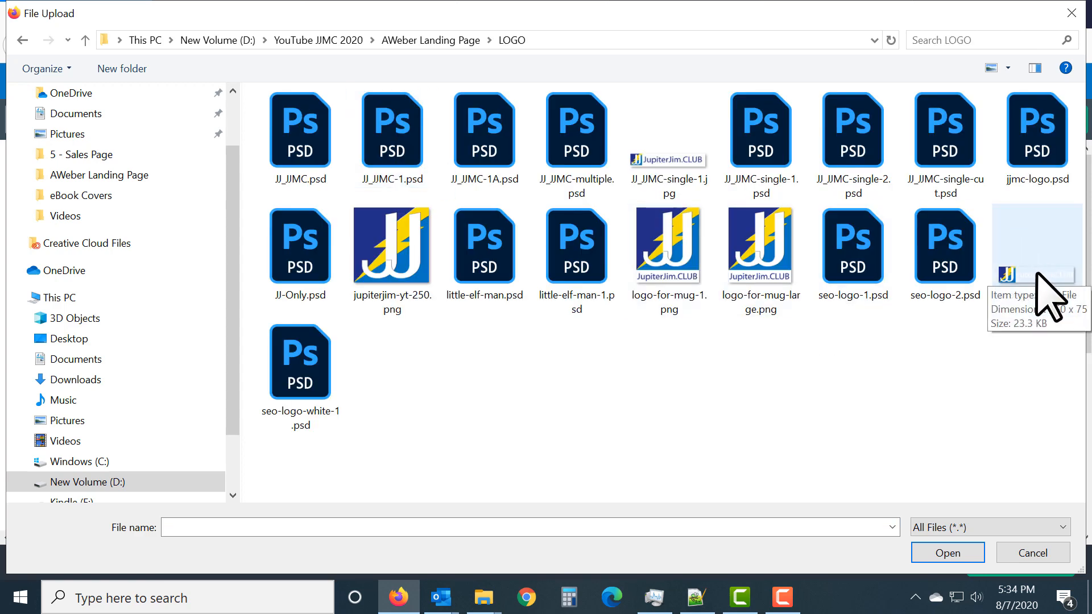
pyautogui.doubleClick(1037, 276)
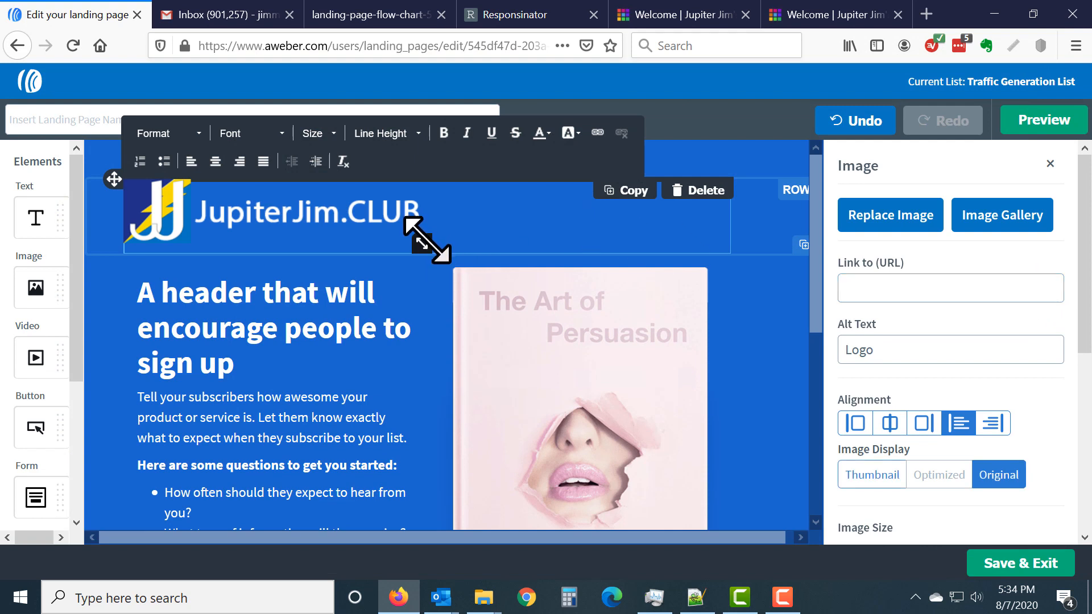
pyautogui.moveTo(422, 243); pyautogui.dragTo(392, 243)
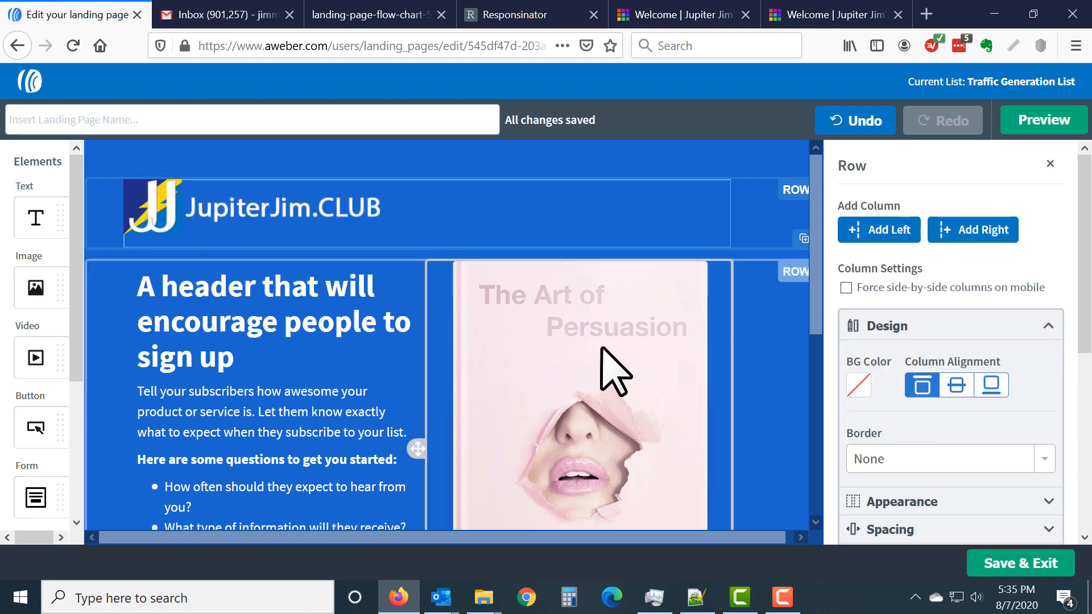
# Delete the social media icons element from the row below the sign-up form.
pyautogui.scroll(-2, 604, 353)
pyautogui.scroll(-4, 603, 353)
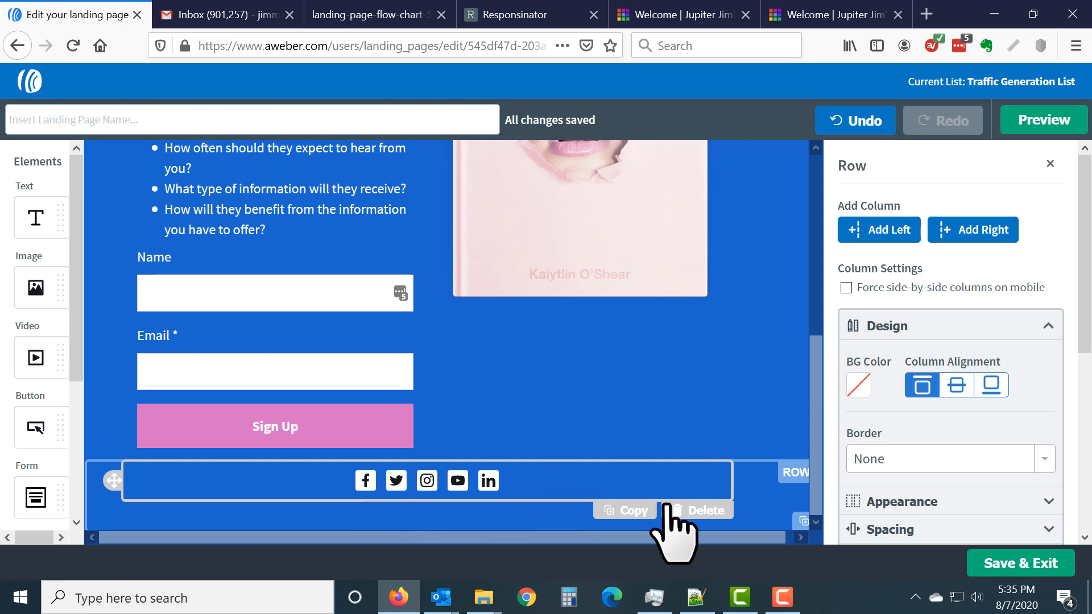
pyautogui.click(705, 512)
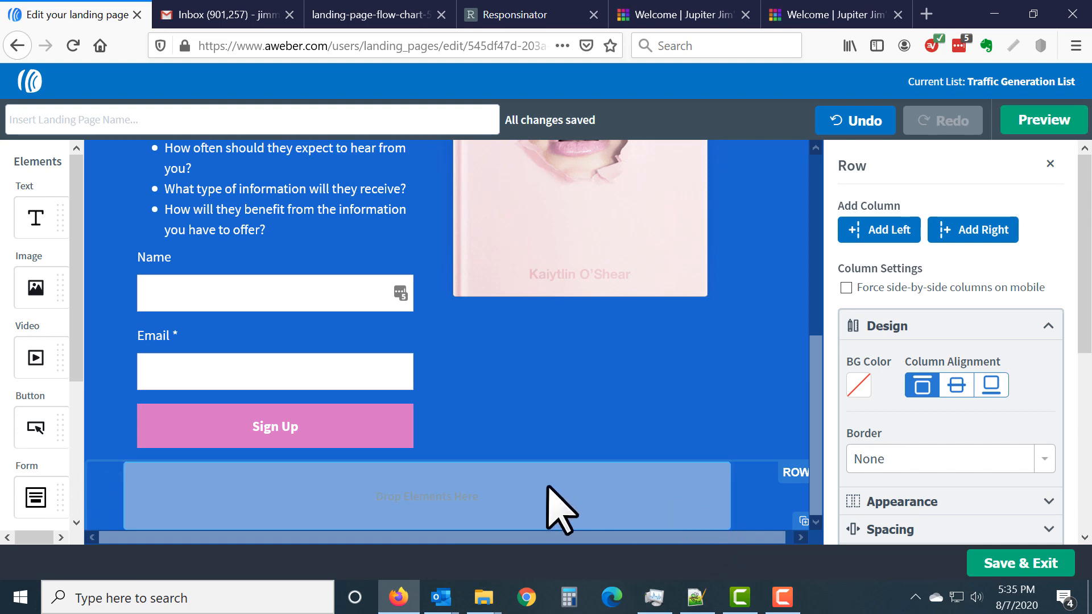
# Replace The Art of Persuasion book cover with the 25 Proven Ways cover from the account's own images in the gallery.
pyautogui.scroll(3, 568, 398)
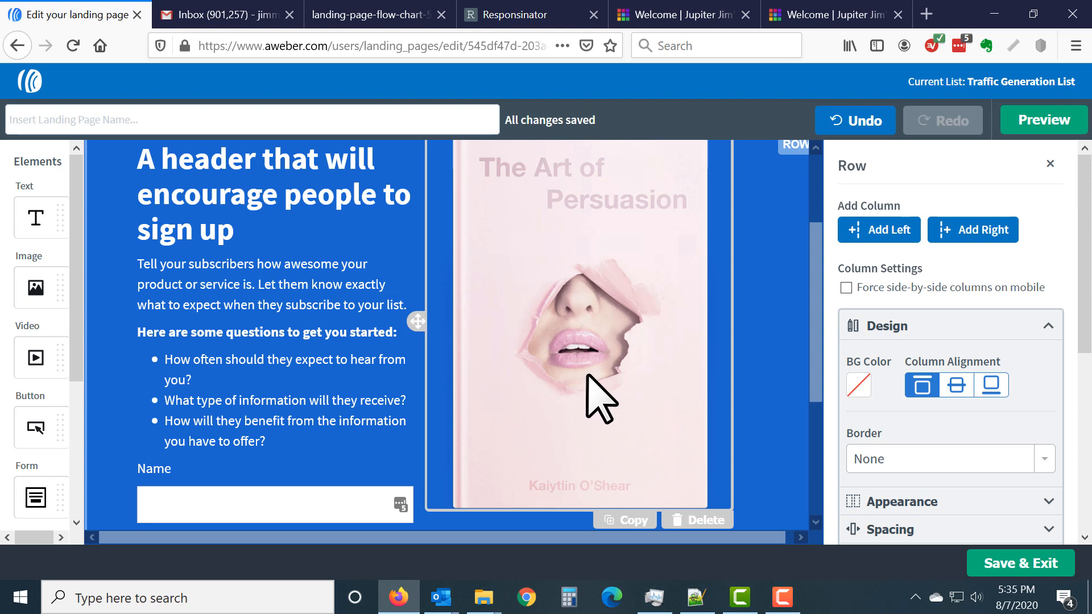
pyautogui.click(571, 318)
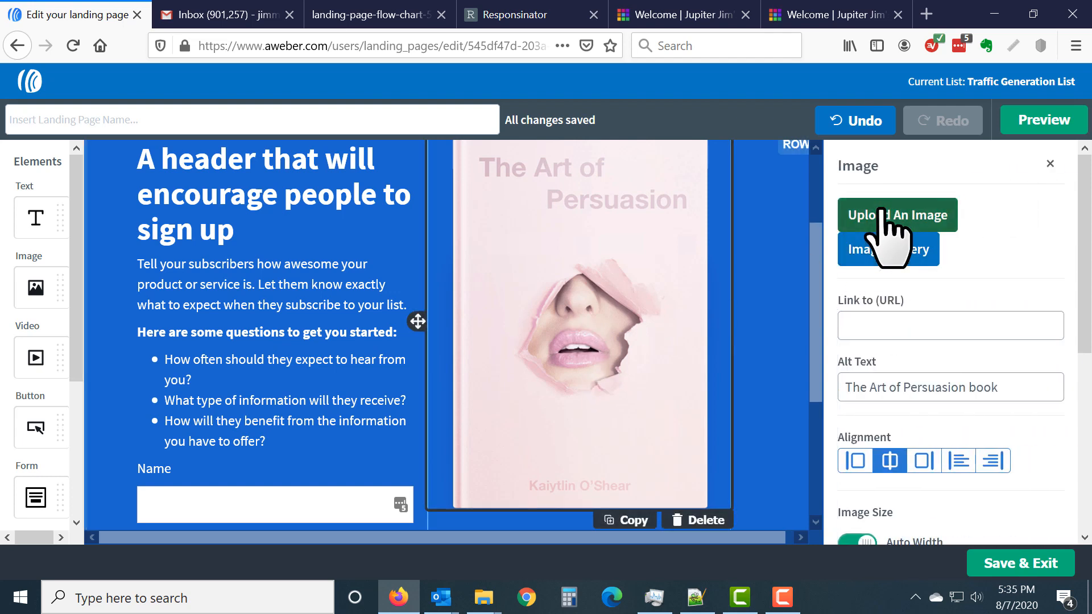
pyautogui.click(887, 255)
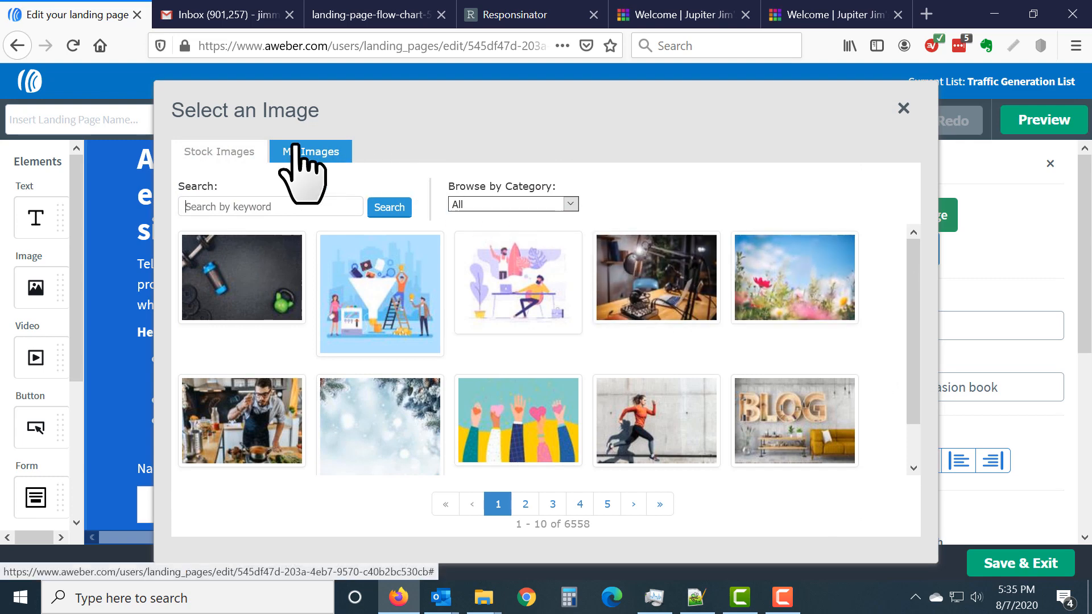
pyautogui.scroll(-1, 398, 371)
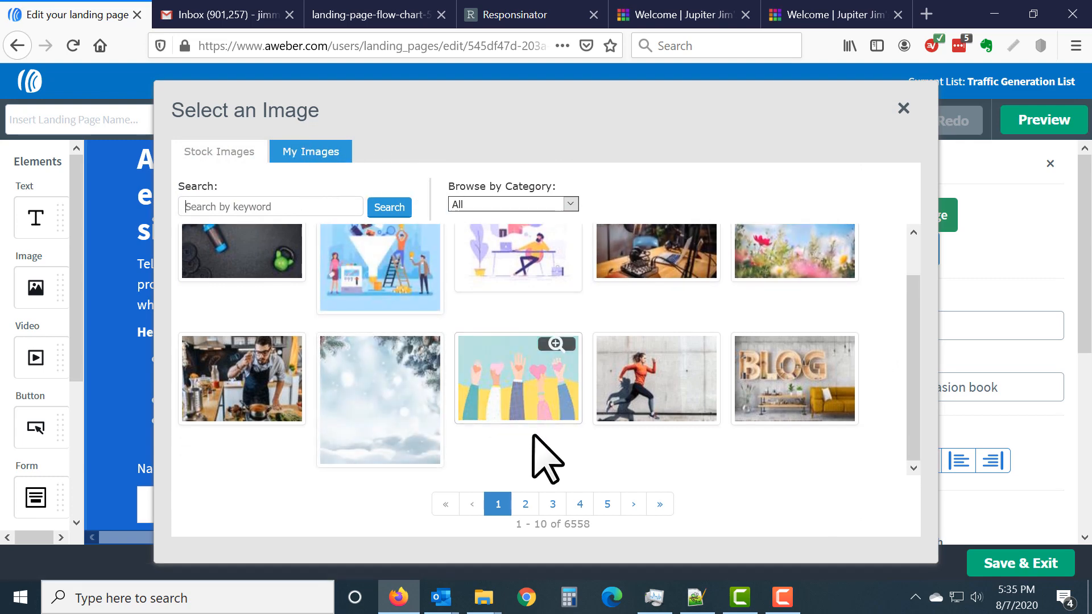
pyautogui.click(607, 505)
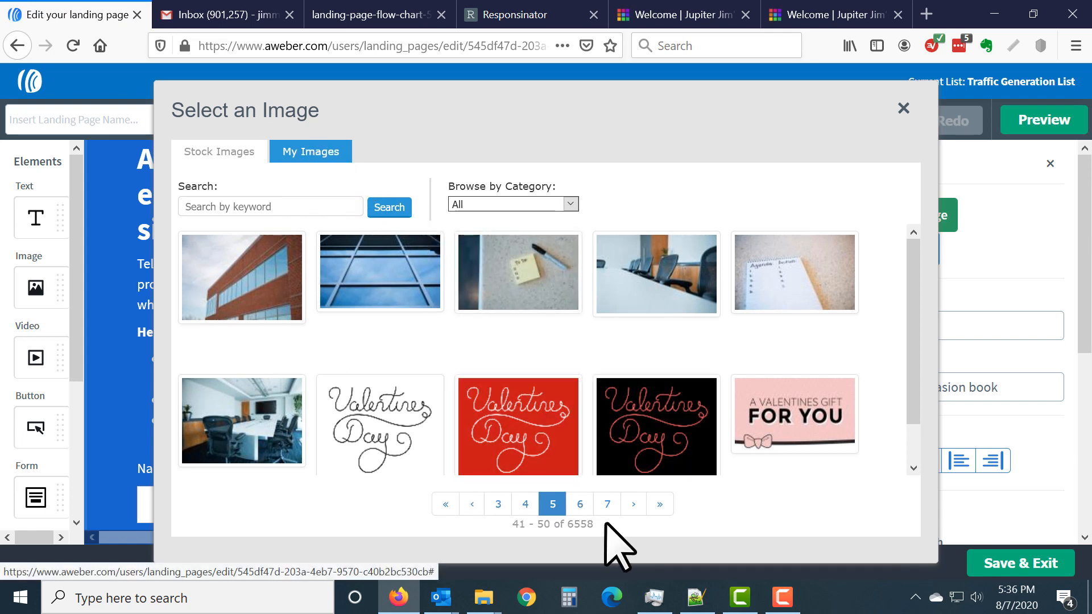
pyautogui.click(319, 153)
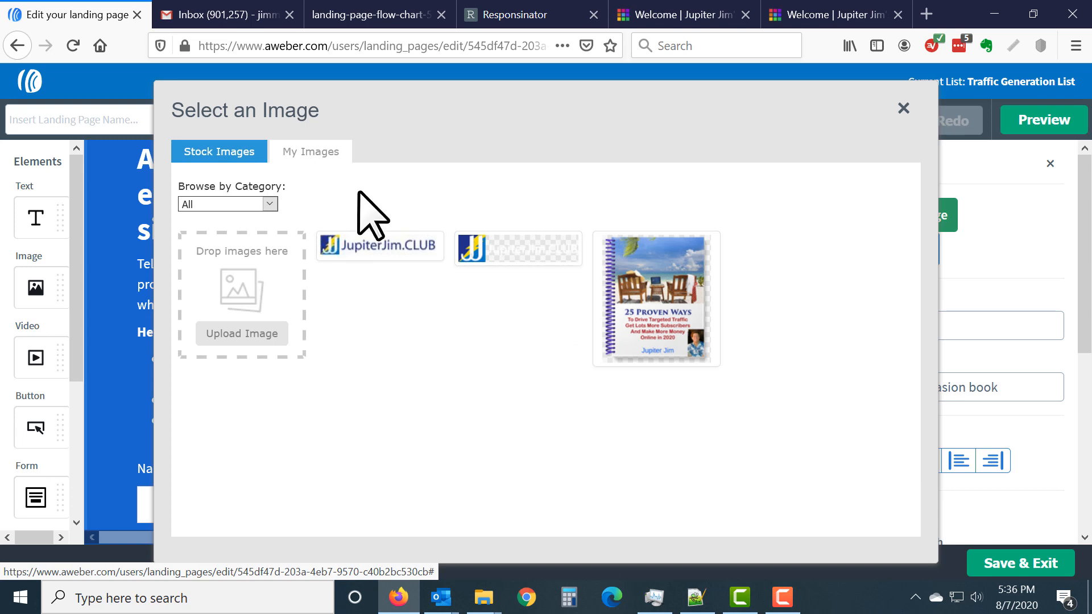
pyautogui.click(649, 300)
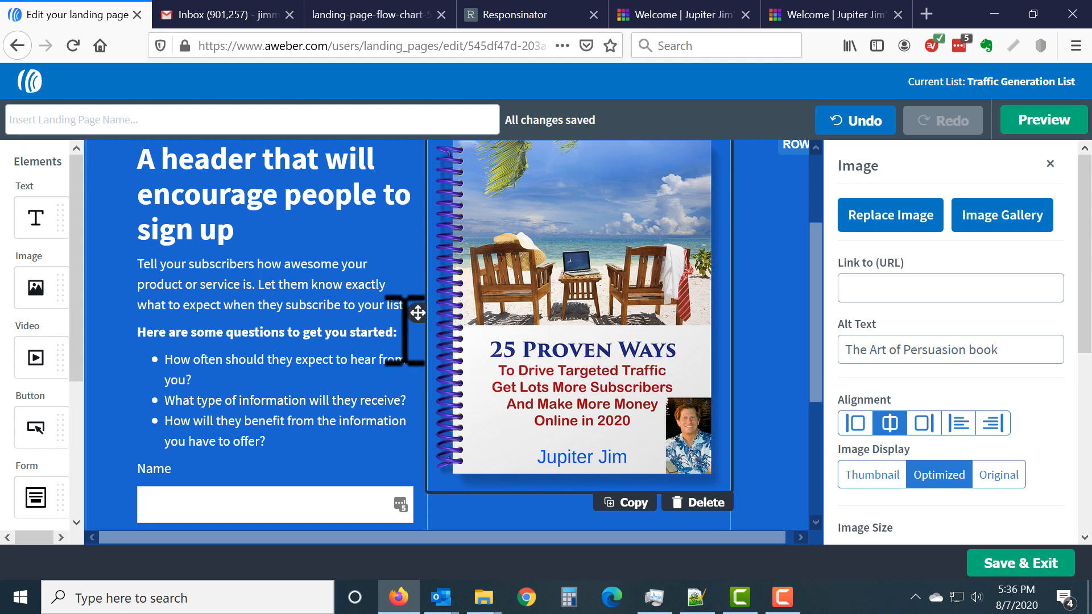
# Copy the line "25 Proven Ways to Drive Targeted Traffic in 2020..." from AWeber-Landing-Page-Text.txt in Notepad++ and return to the landing page editor.
pyautogui.scroll(2, 410, 334)
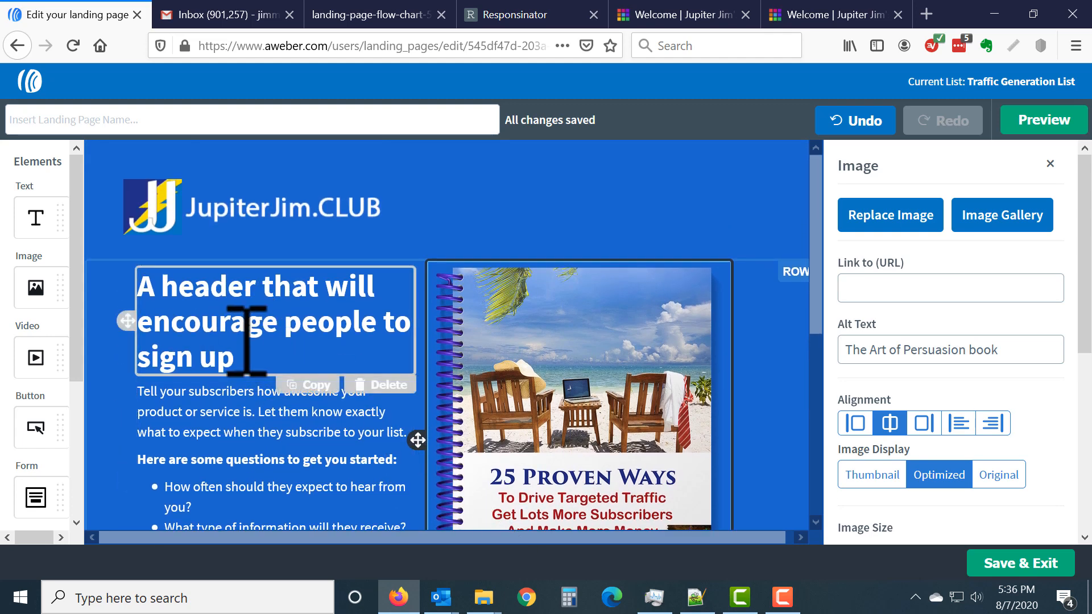
pyautogui.scroll(-2, 249, 324)
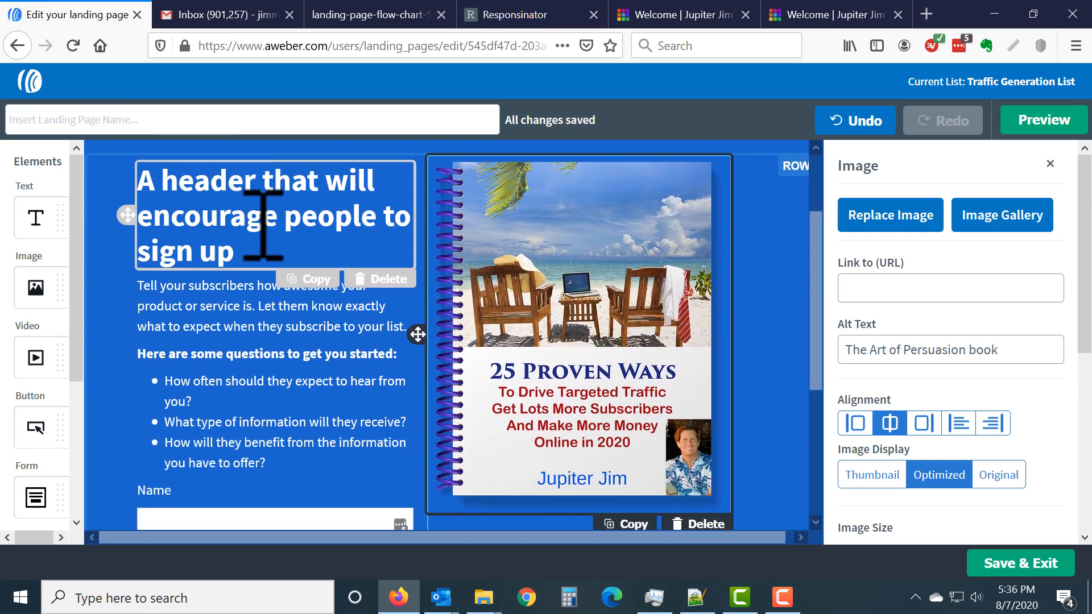
pyautogui.click(243, 310)
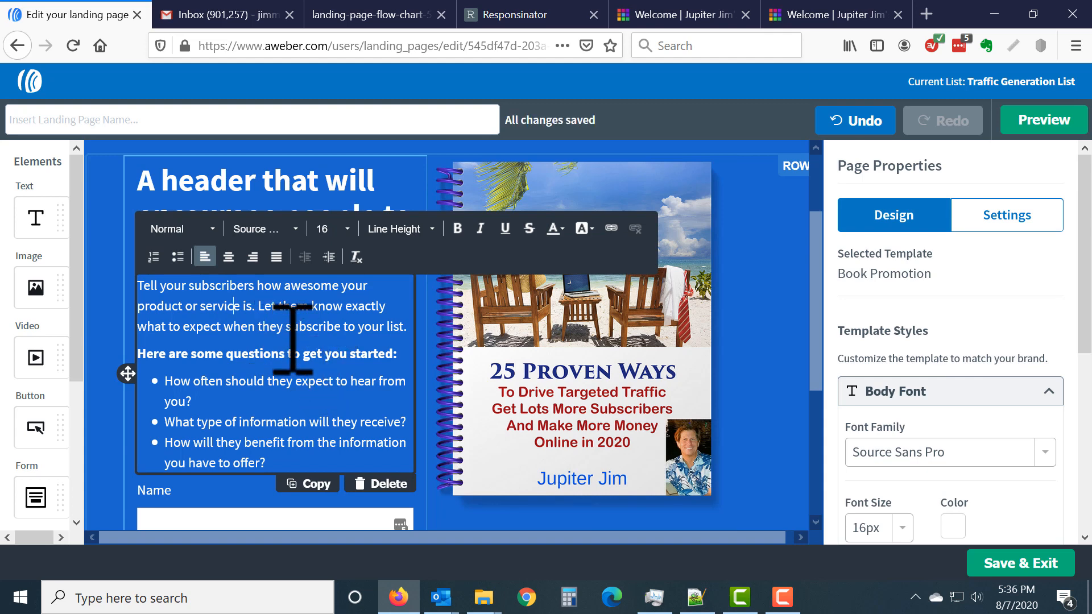
pyautogui.click(696, 597)
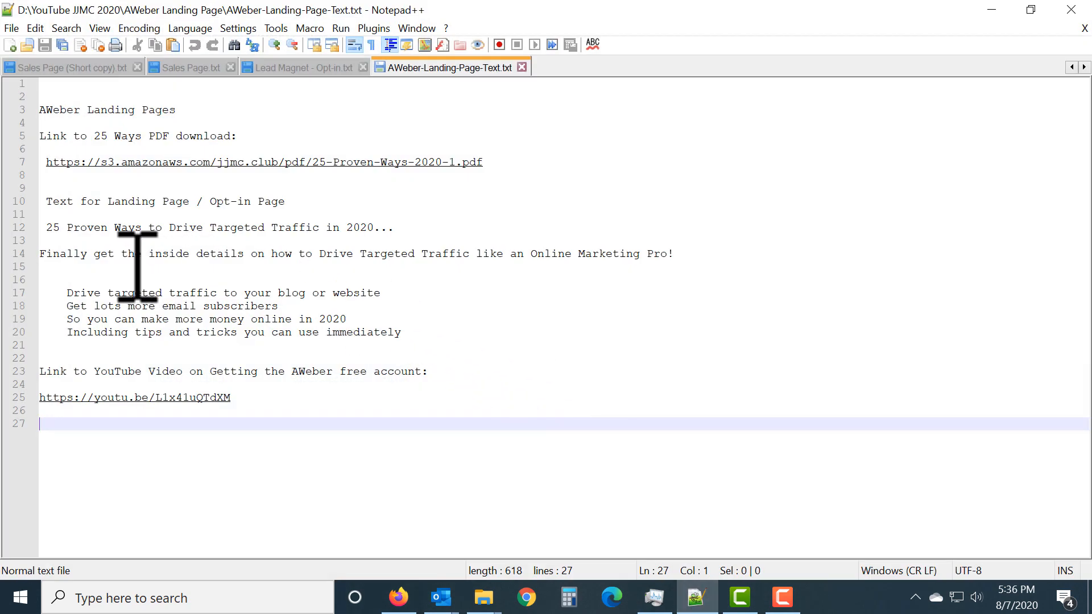
pyautogui.moveTo(47, 227); pyautogui.dragTo(417, 227)
pyautogui.hotkey('ctrl', 'c')
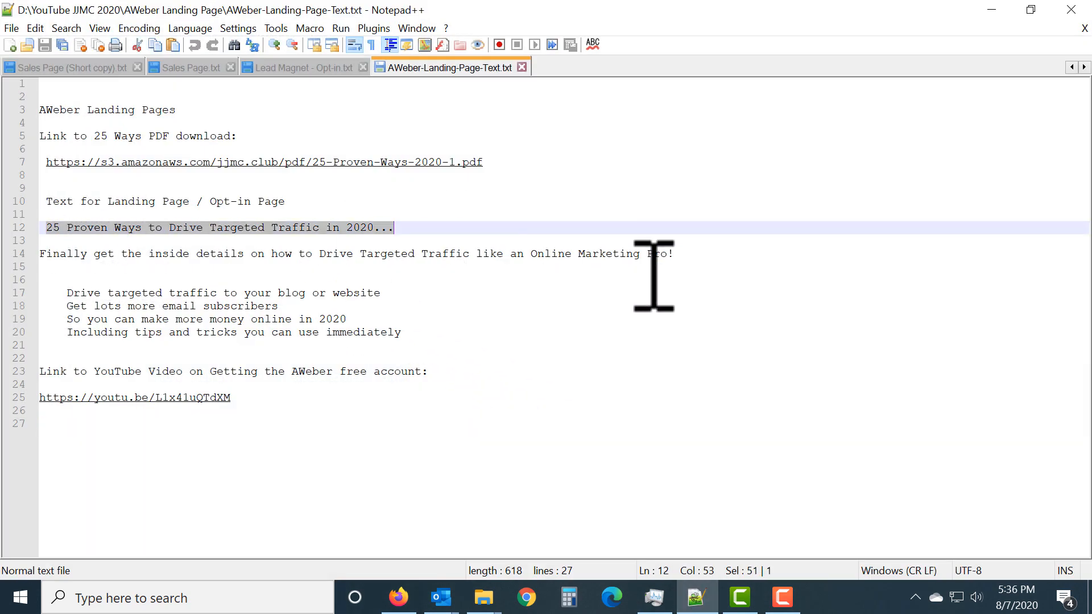
pyautogui.click(936, 176)
pyautogui.click(991, 10)
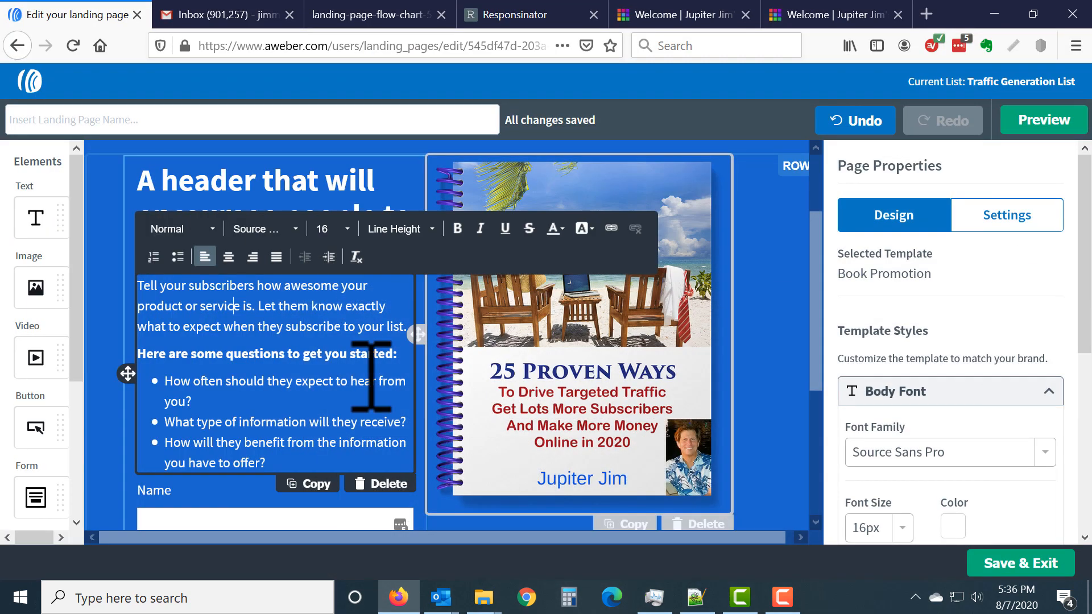
# Replace the placeholder header text with the copied headline "25 Proven Ways to Drive Targeted Traffic in 2020...".
pyautogui.scroll(2, 319, 315)
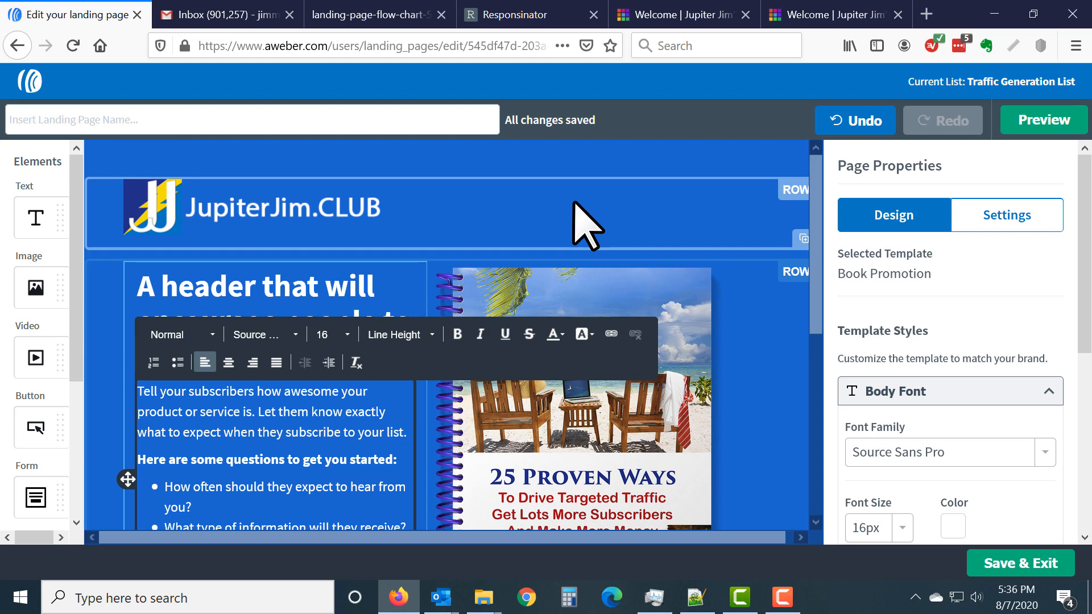
pyautogui.click(575, 203)
pyautogui.moveTo(249, 365); pyautogui.dragTo(146, 280)
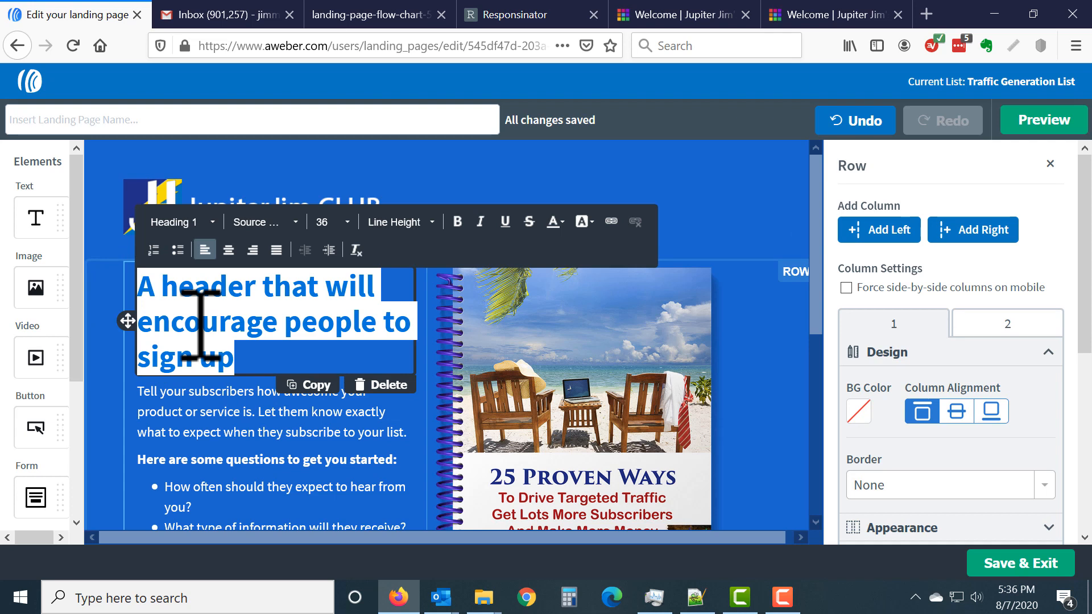
pyautogui.hotkey('ctrl', 'v')
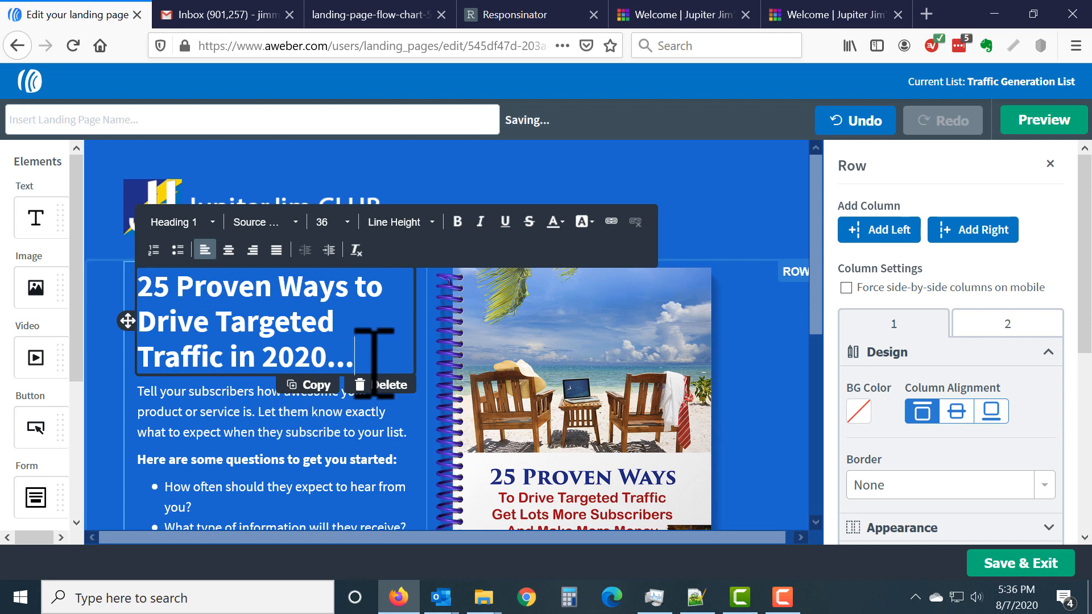
# Try the headline at font size 48 and return it to 36.
pyautogui.moveTo(374, 364); pyautogui.dragTo(146, 287)
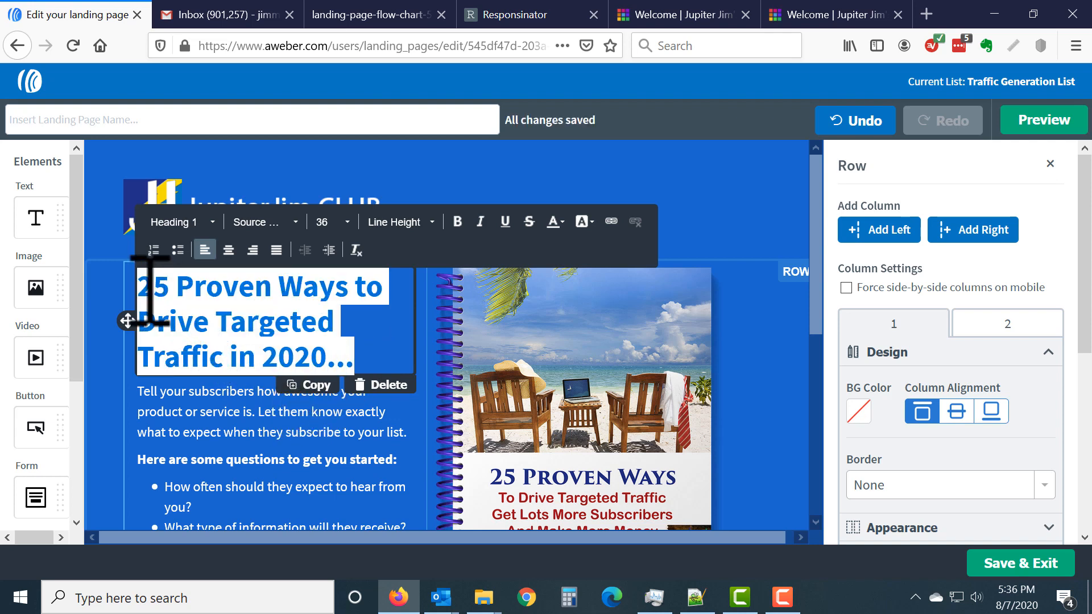
pyautogui.click(347, 223)
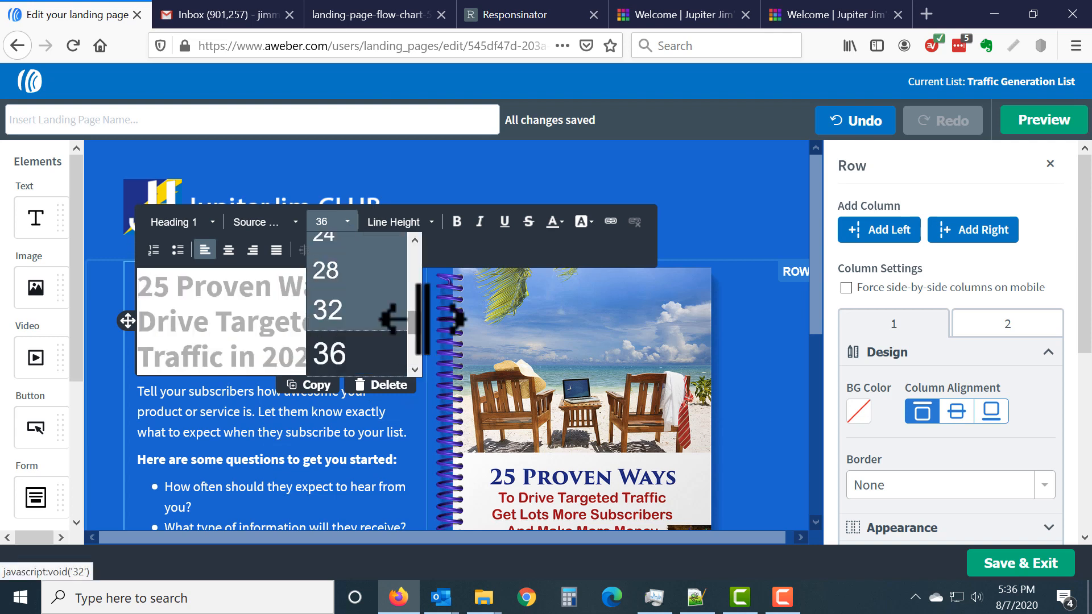
pyautogui.moveTo(415, 325); pyautogui.dragTo(417, 340)
pyautogui.scroll(1, 418, 345)
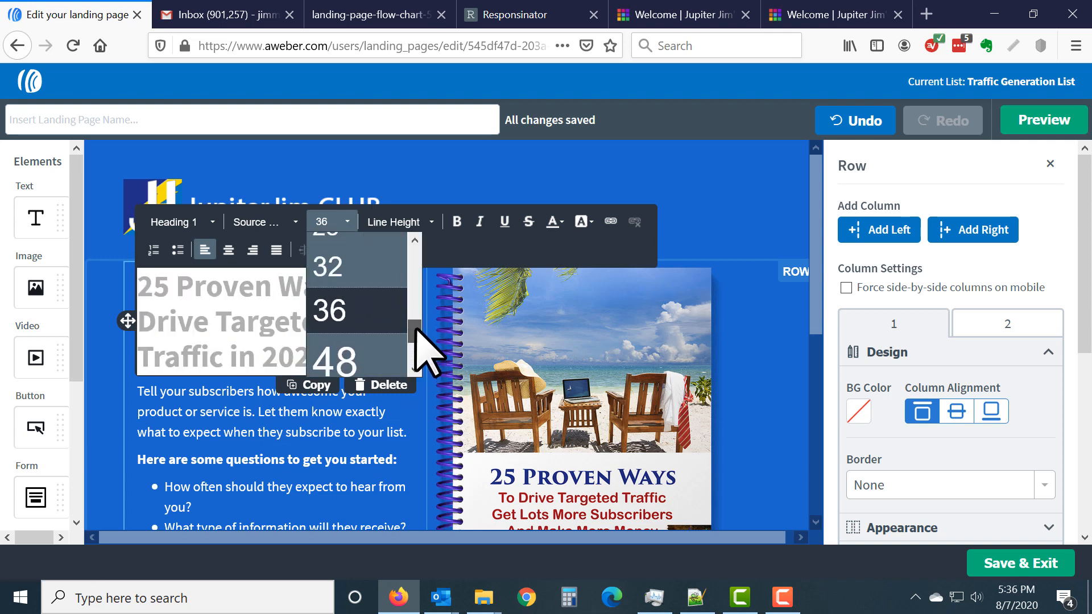
pyautogui.click(361, 355)
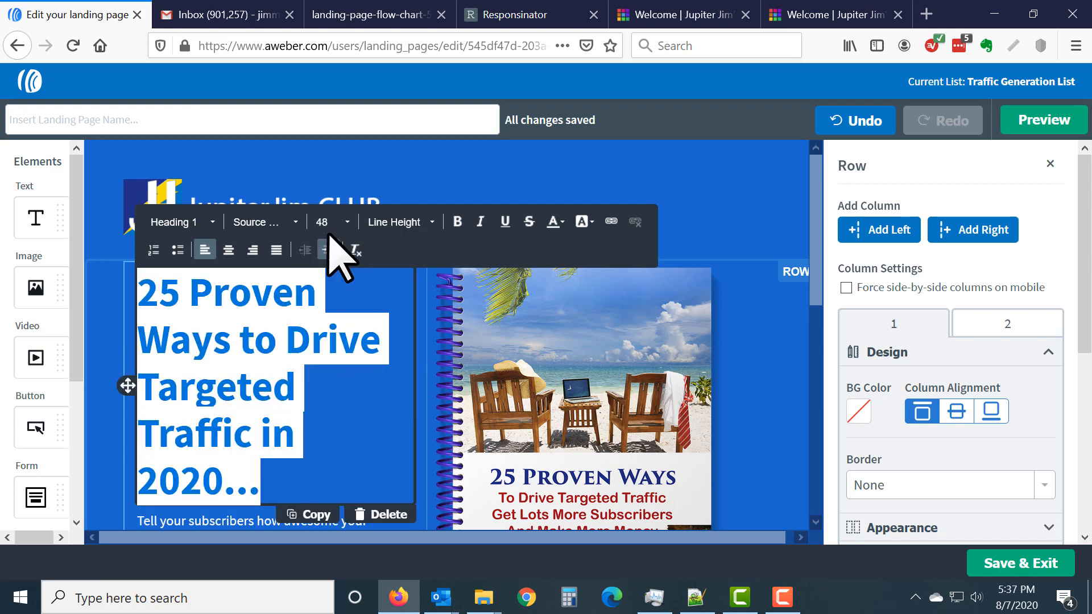
pyautogui.click(346, 222)
pyautogui.click(341, 310)
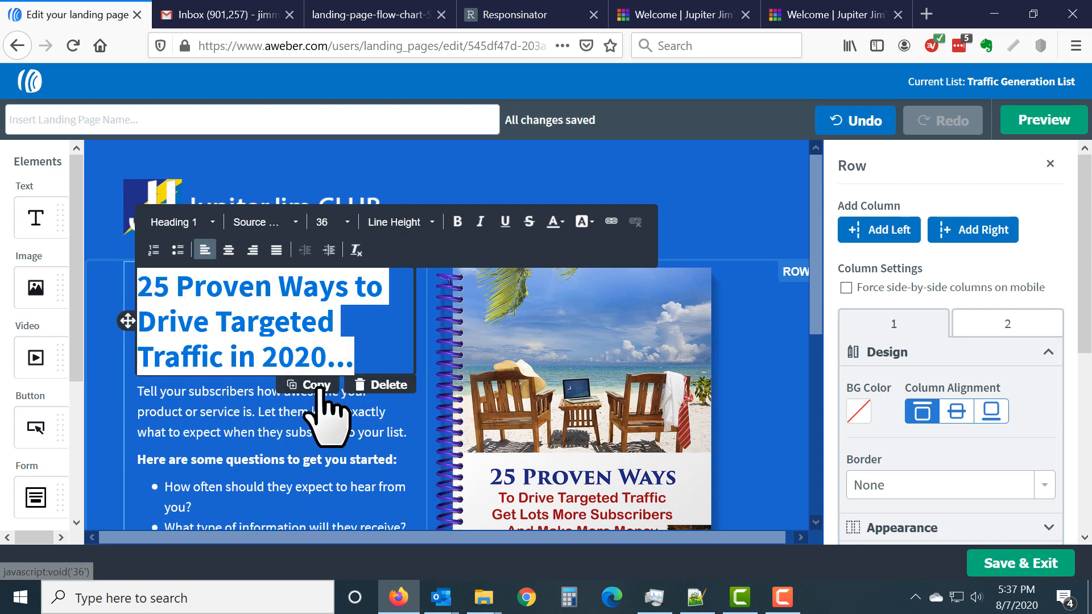
# Replace the intro paragraph with "Finally get the inside details on how to Drive Targeted Traffic like an Online Marketing Pro!" from the Notepad++ text file.
pyautogui.scroll(-2, 262, 435)
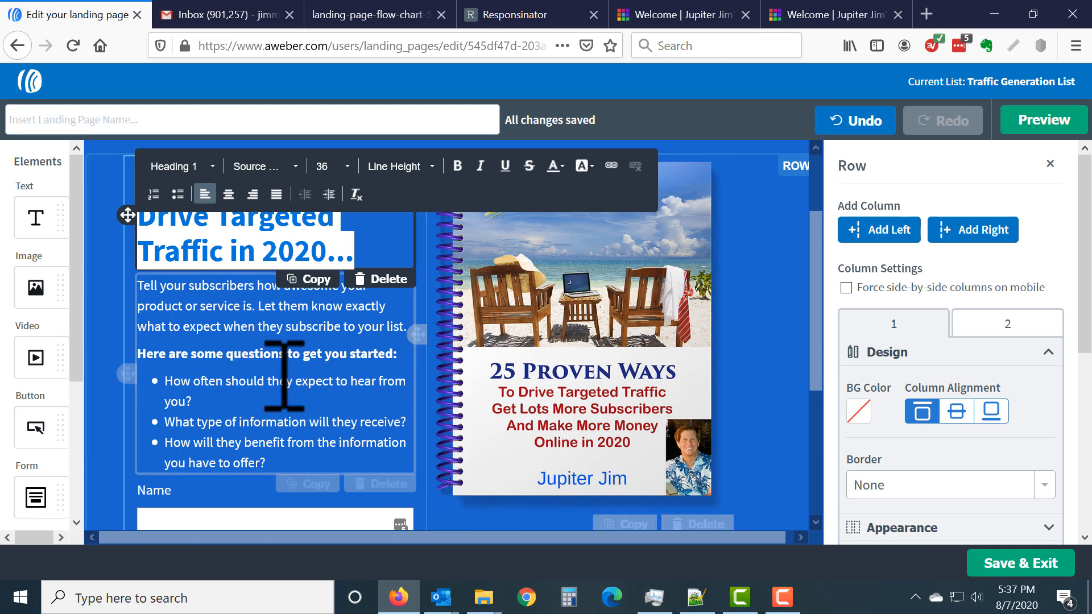
pyautogui.click(280, 344)
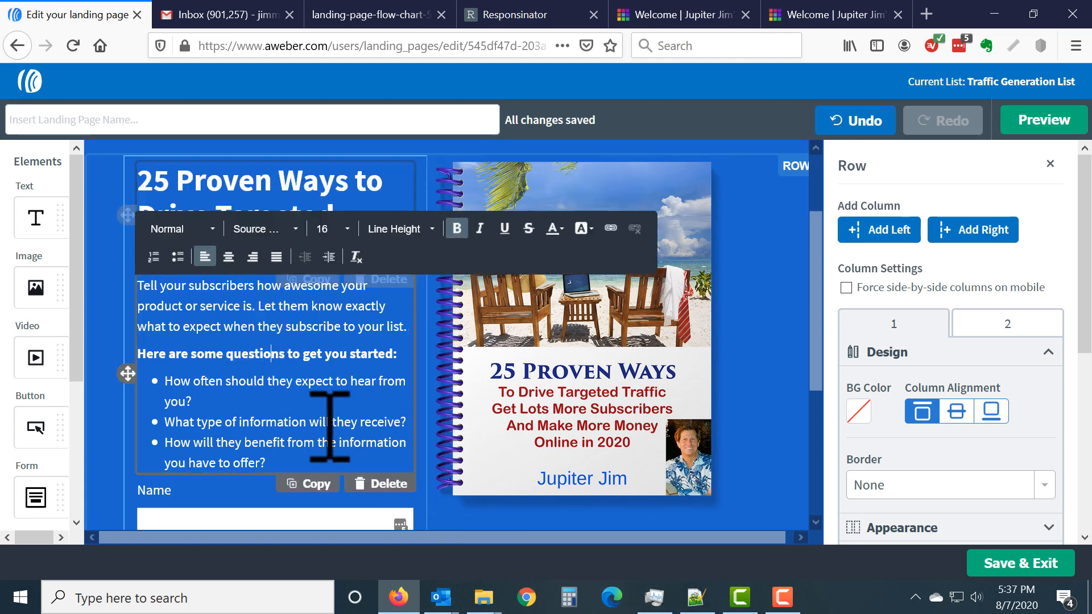
pyautogui.click(697, 599)
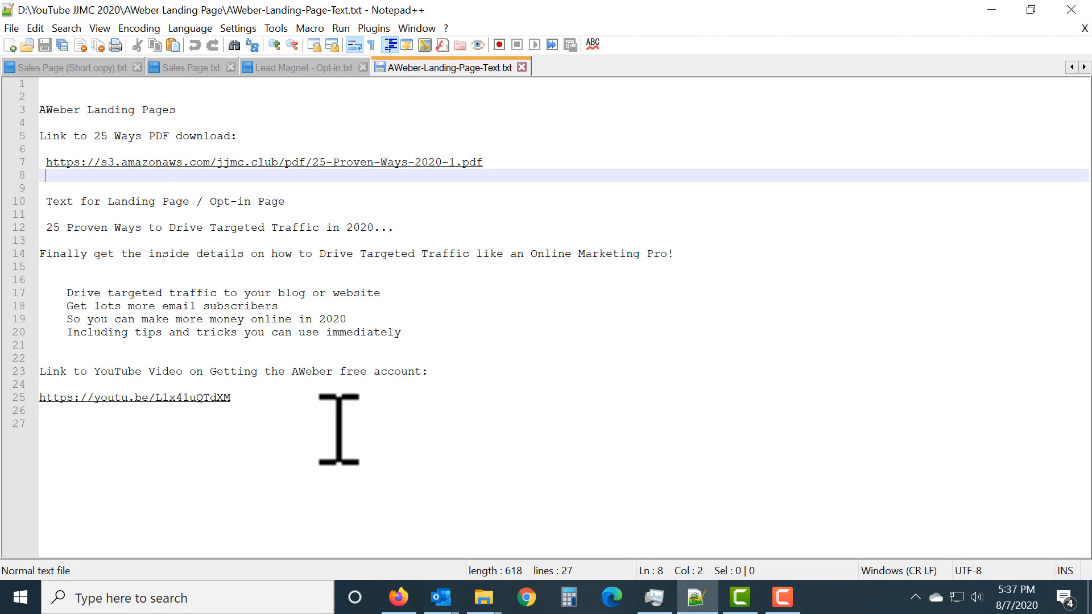
pyautogui.click(68, 241)
pyautogui.moveTo(68, 241); pyautogui.dragTo(736, 256)
pyautogui.hotkey('ctrl', 'c')
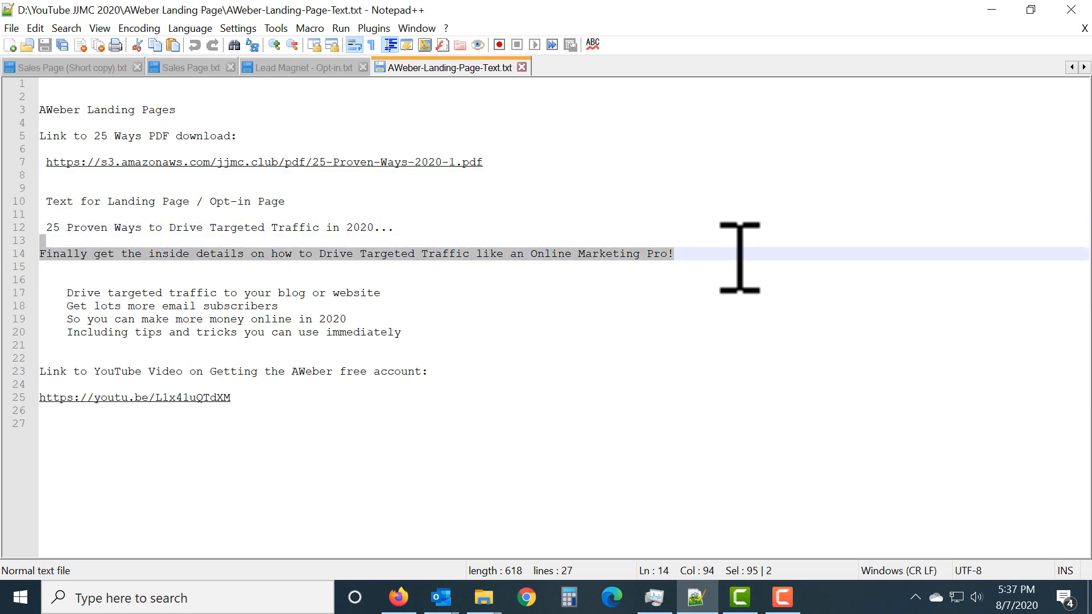
pyautogui.moveTo(765, 311); pyautogui.dragTo(768, 293)
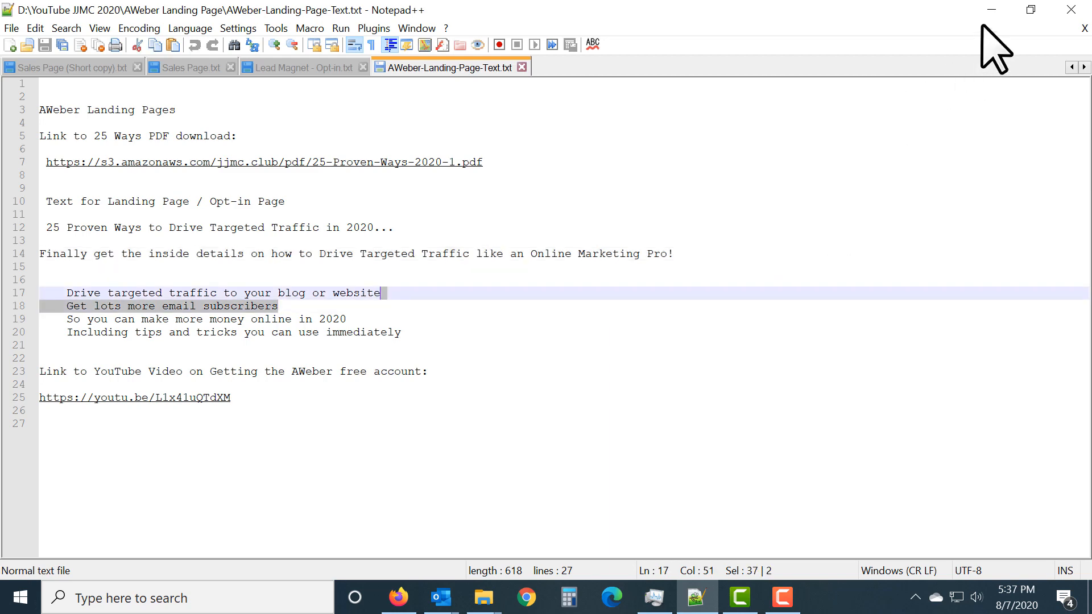
pyautogui.click(993, 9)
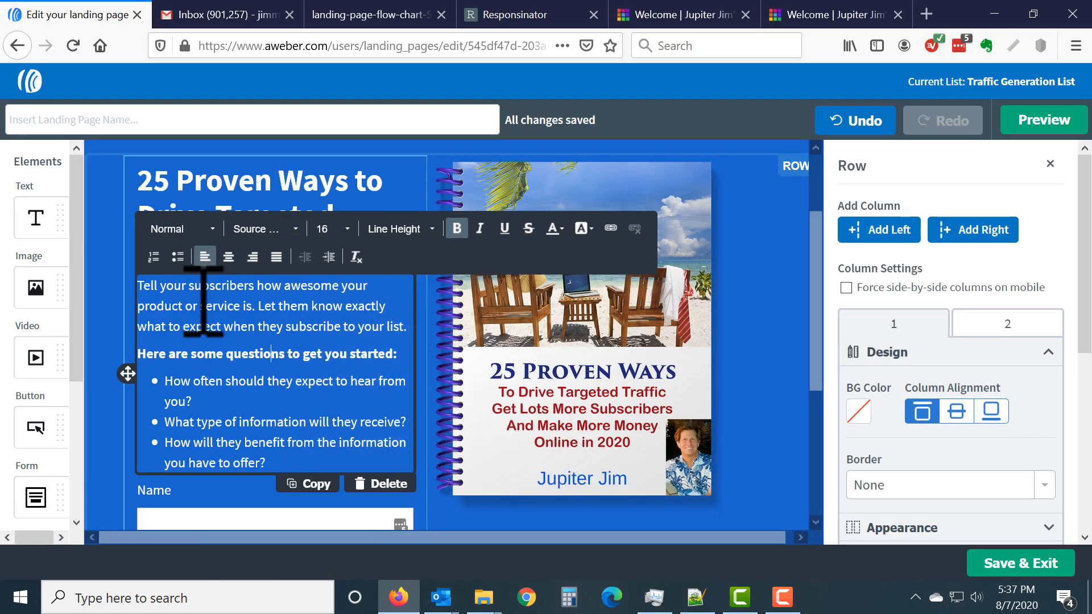
pyautogui.tripleClick(223, 319)
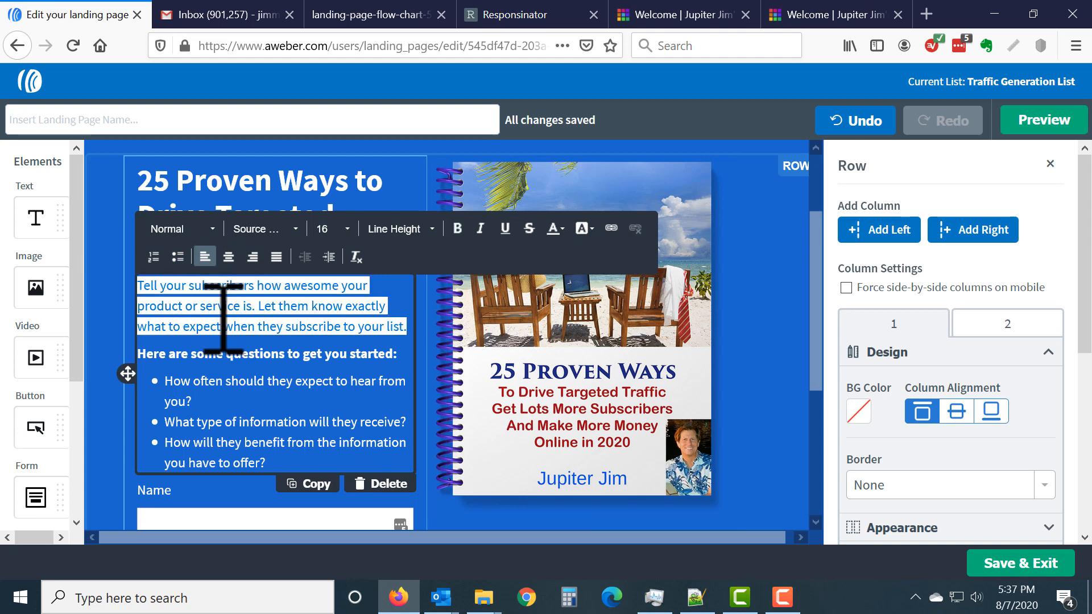
pyautogui.hotkey('ctrl', 'v')
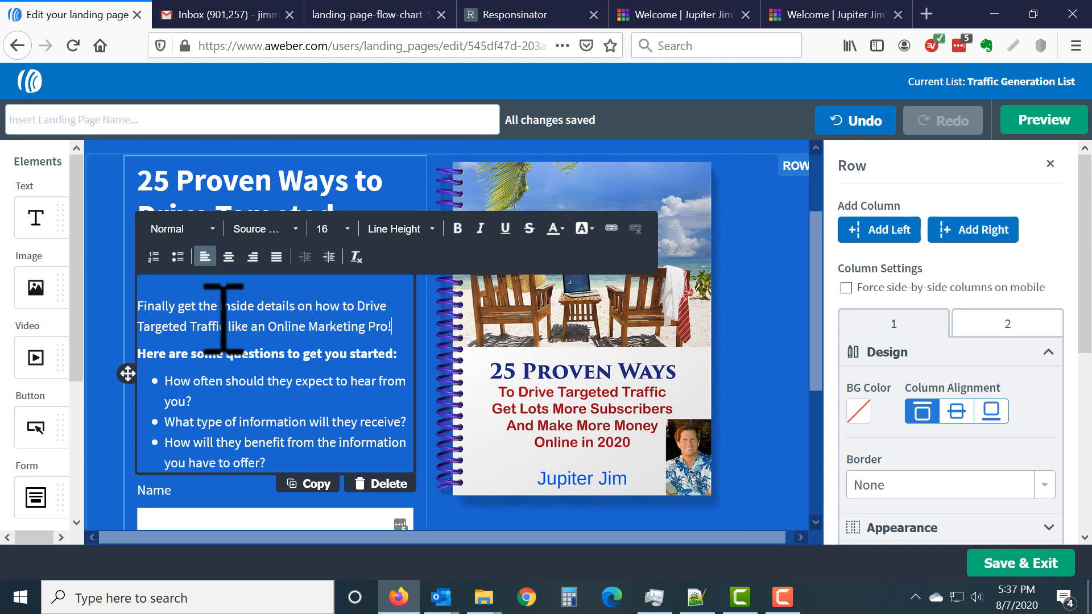
# Set the font size of the "Finally get the inside details" paragraph below the headline to 18.
pyautogui.scroll(2, 224, 315)
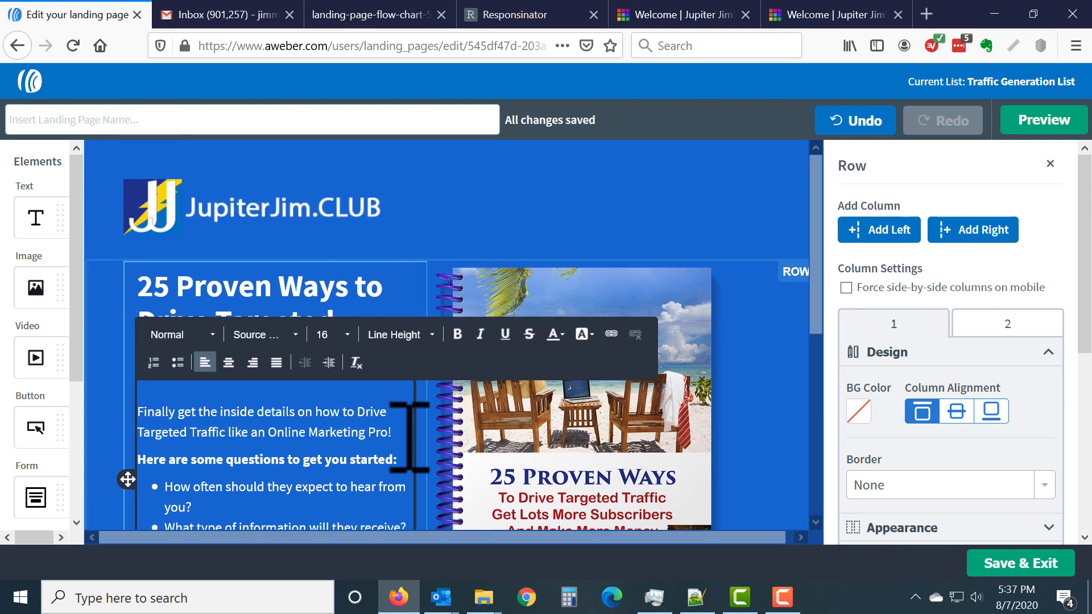
pyautogui.tripleClick(359, 428)
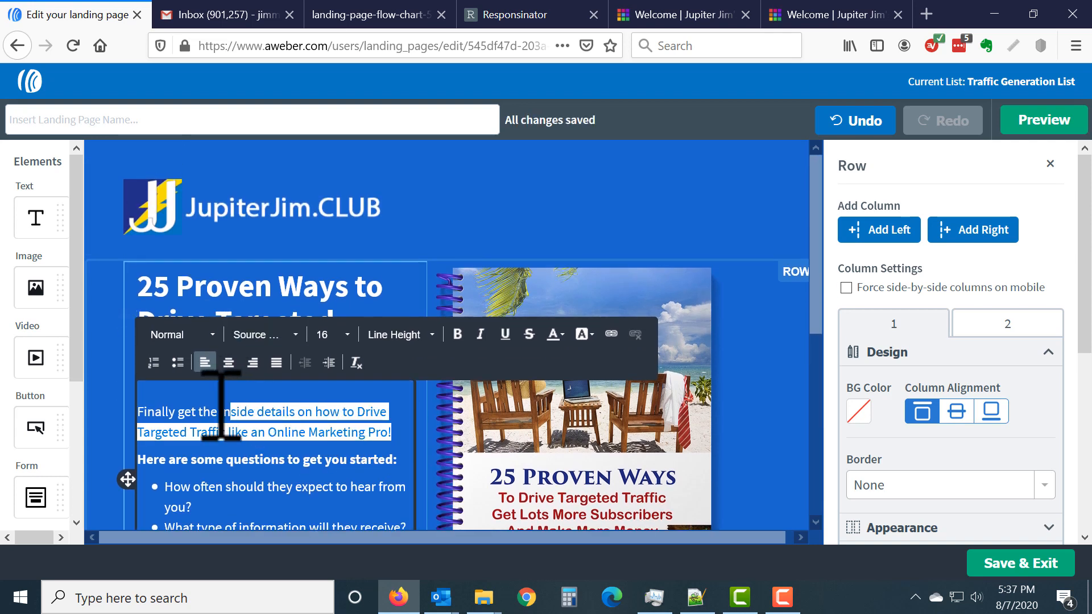
pyautogui.click(349, 334)
pyautogui.scroll(-2, 354, 478)
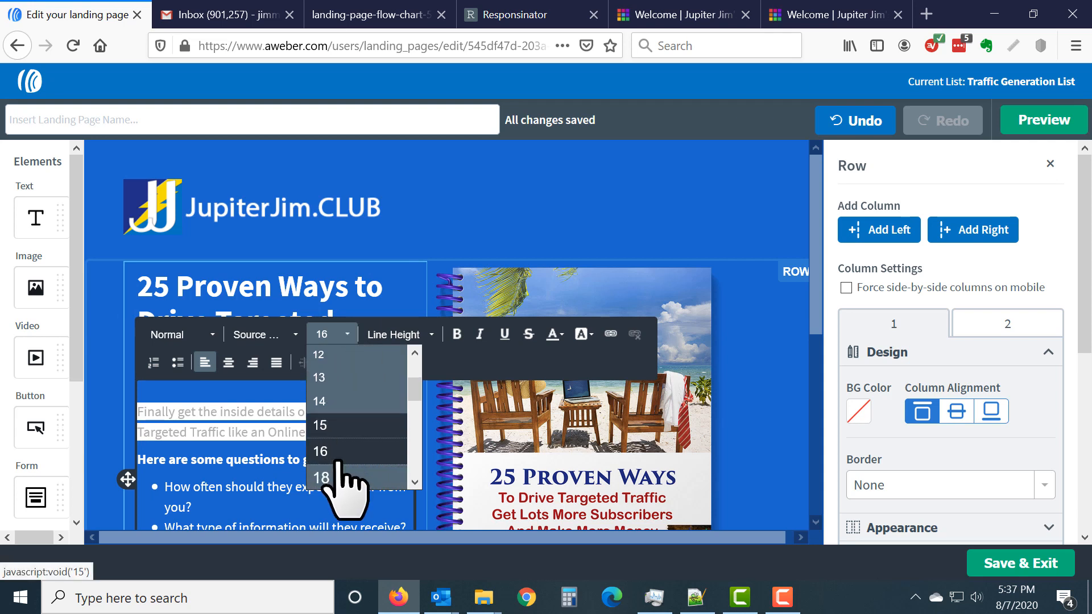
pyautogui.click(341, 449)
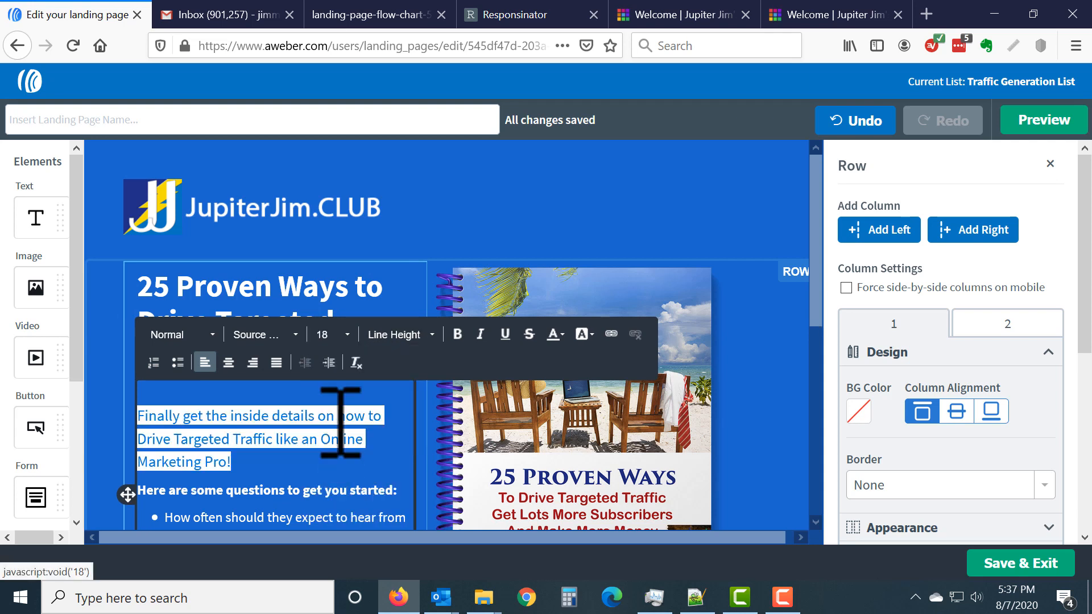
# Make the "Finally get the inside details" paragraph below the headline bold.
pyautogui.click(458, 334)
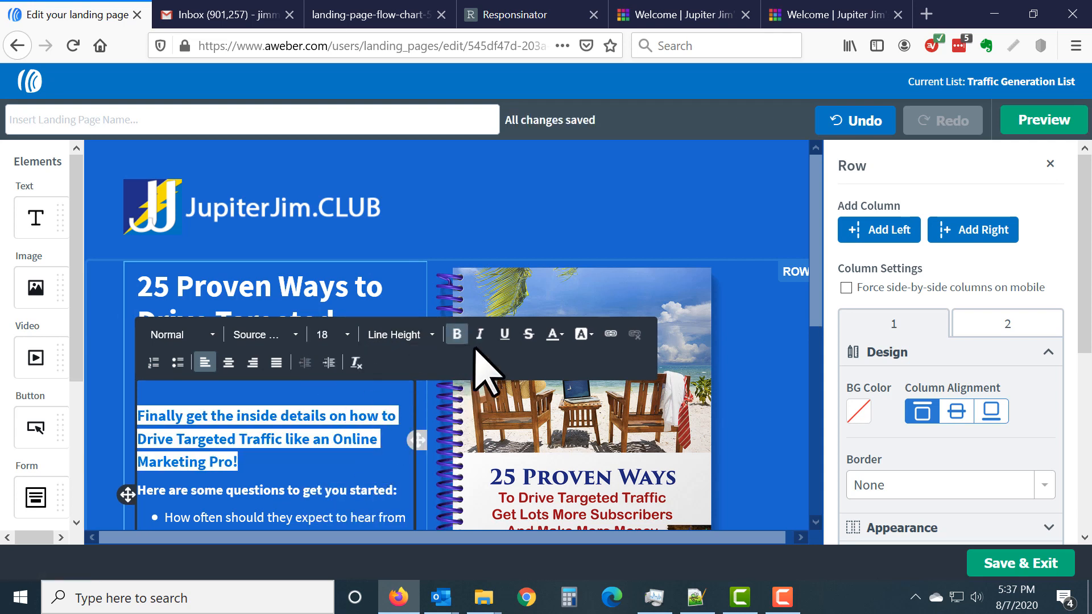
pyautogui.scroll(-2, 398, 444)
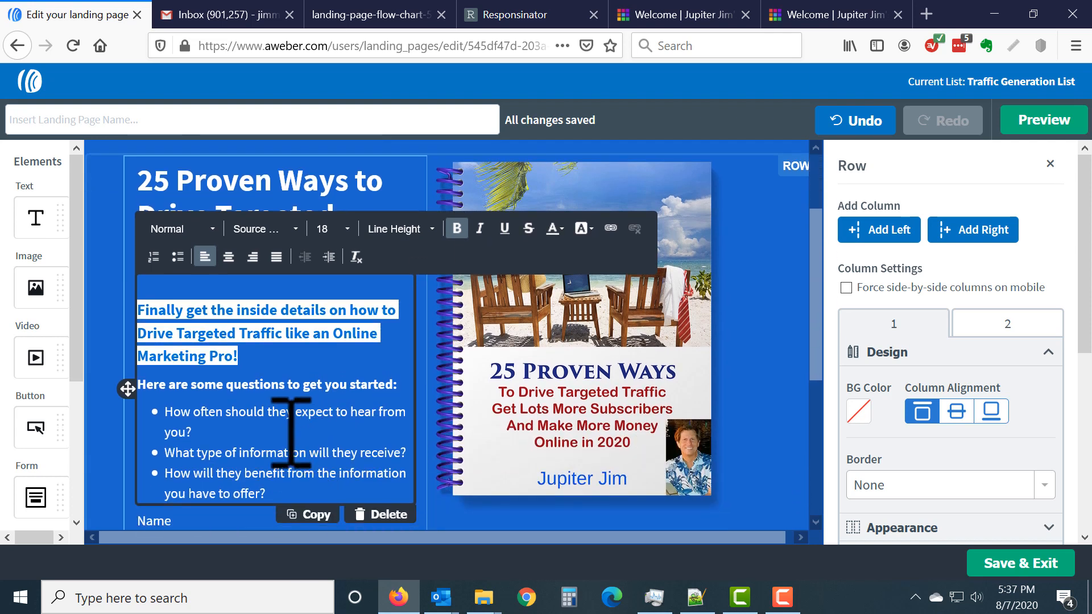
pyautogui.click(293, 413)
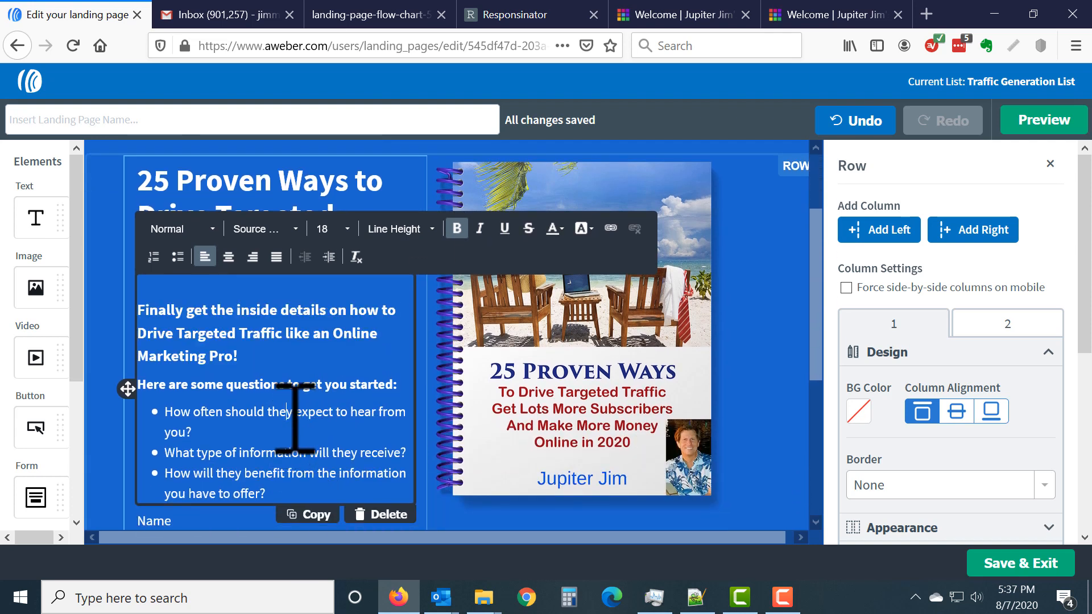
# Delete the "Here are some questions to get you started:" line together with its empty paragraph.
pyautogui.tripleClick(279, 387)
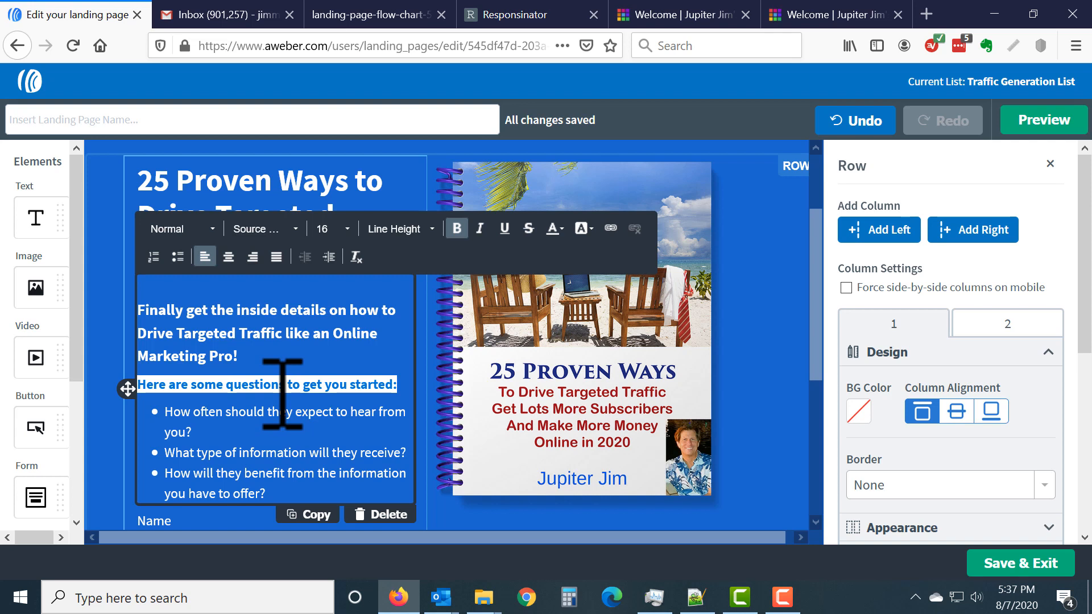
pyautogui.press('Delete')
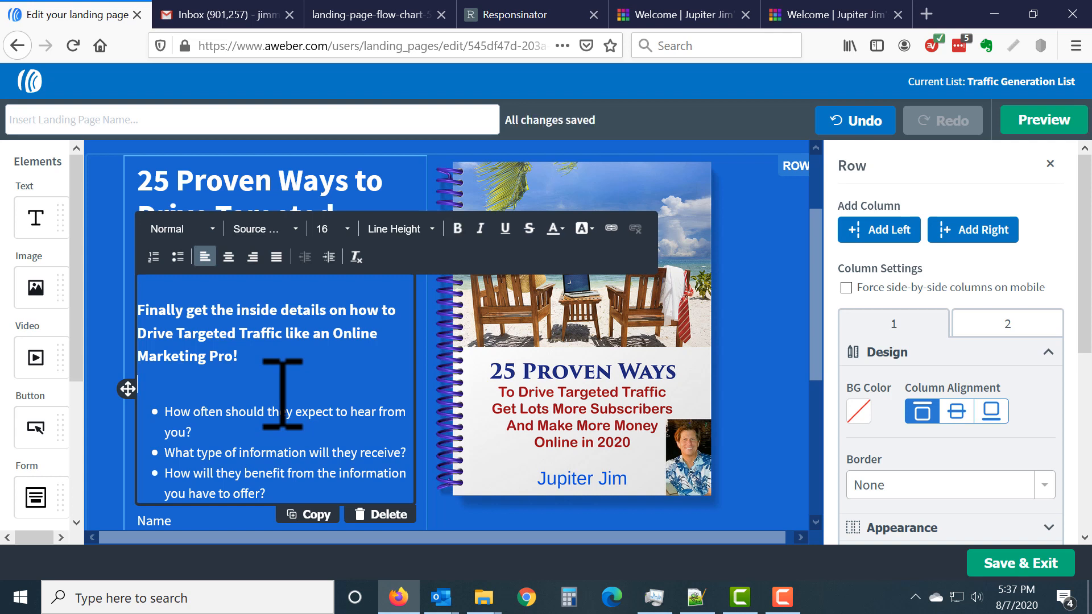
pyautogui.press('Delete')
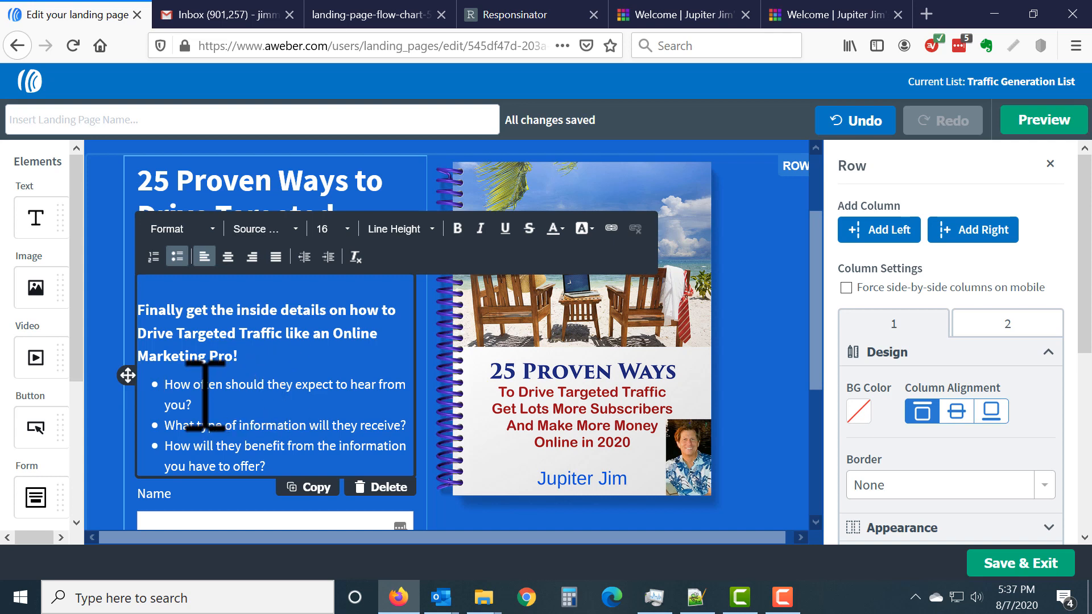
# Try the three placeholder questions as a numbered list and return them to bullets.
pyautogui.moveTo(166, 387); pyautogui.dragTo(288, 488)
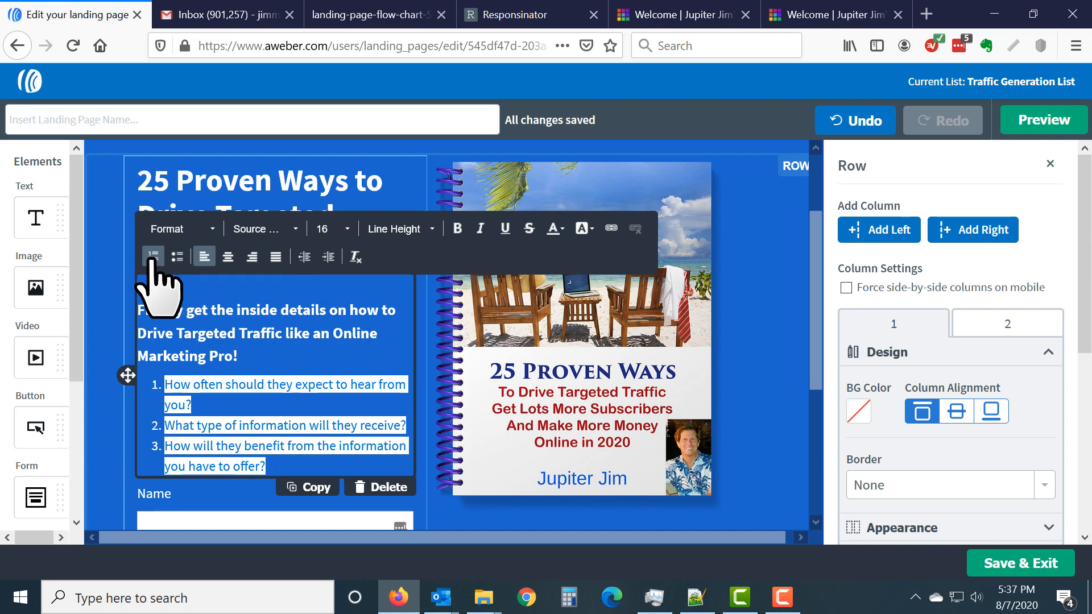
pyautogui.click(177, 258)
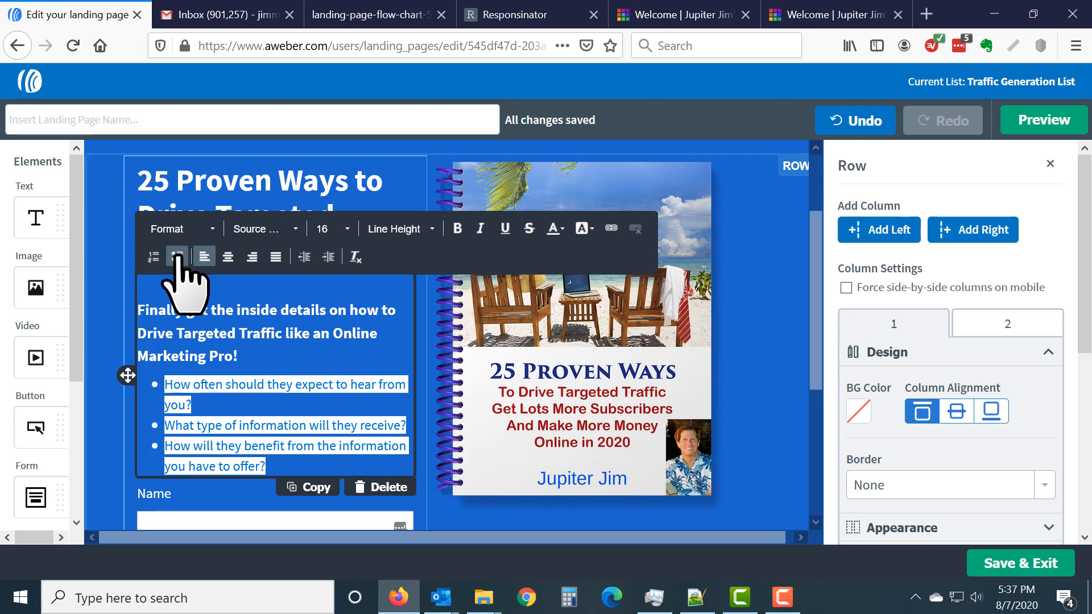
# Replace the first placeholder bullet with "Drive targeted traffic to your blog or website" from the Notepad++ text file.
pyautogui.click(695, 604)
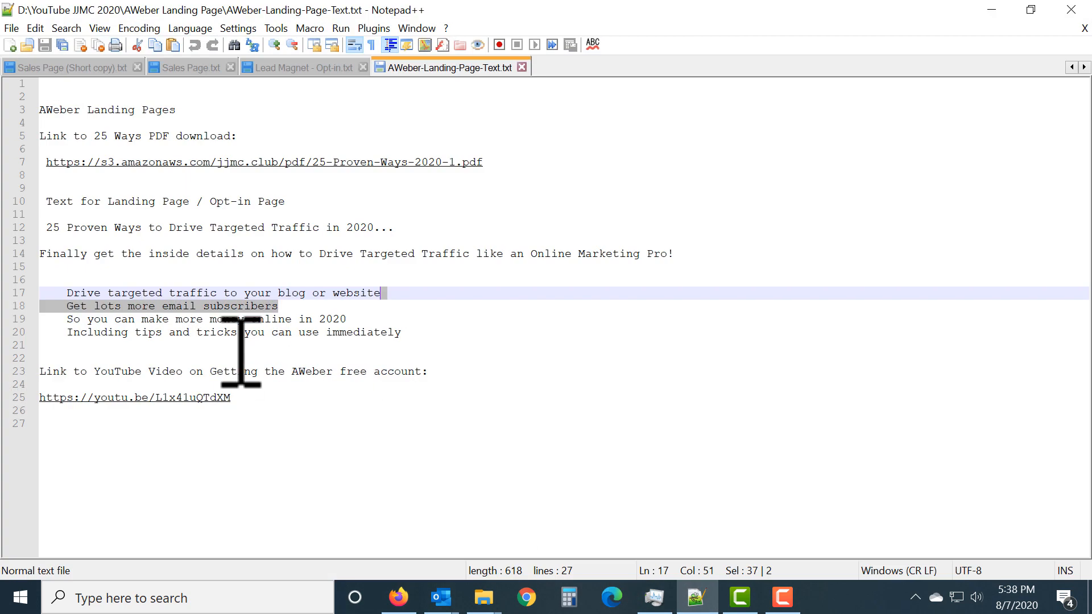
pyautogui.click(74, 280)
pyautogui.moveTo(71, 293); pyautogui.dragTo(419, 294)
pyautogui.hotkey('ctrl', 'c')
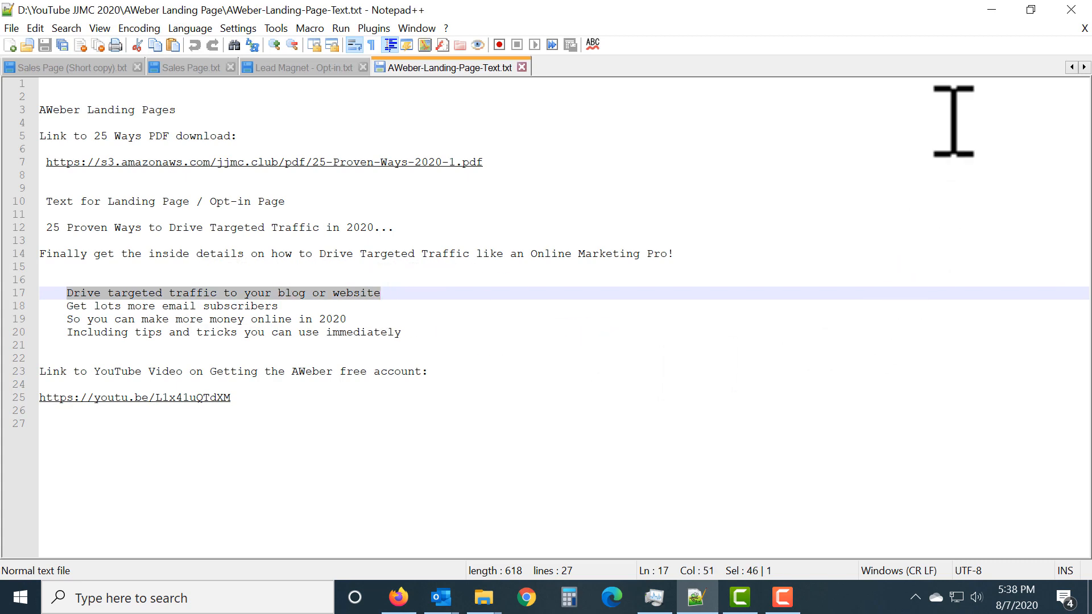
pyautogui.moveTo(986, 109); pyautogui.dragTo(990, 80)
pyautogui.click(993, 10)
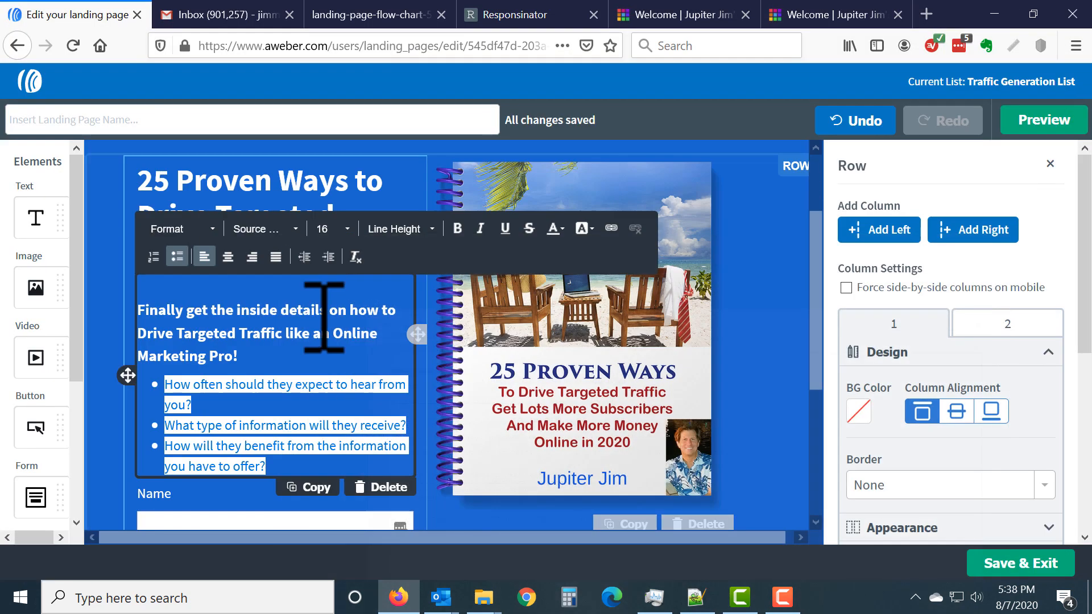
pyautogui.click(208, 394)
pyautogui.tripleClick(180, 392)
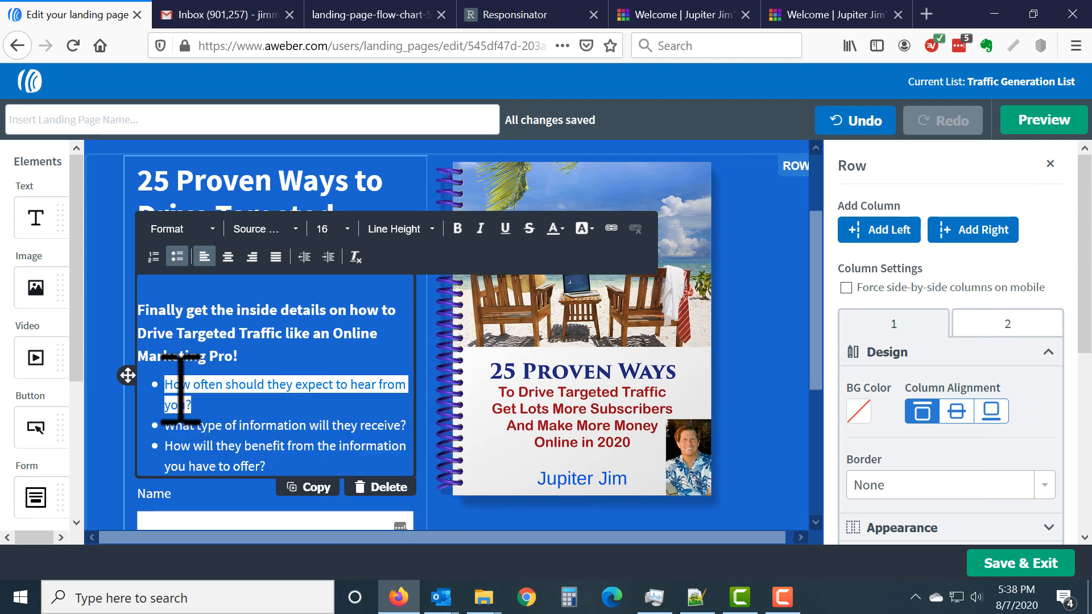
pyautogui.hotkey('ctrl', 'v')
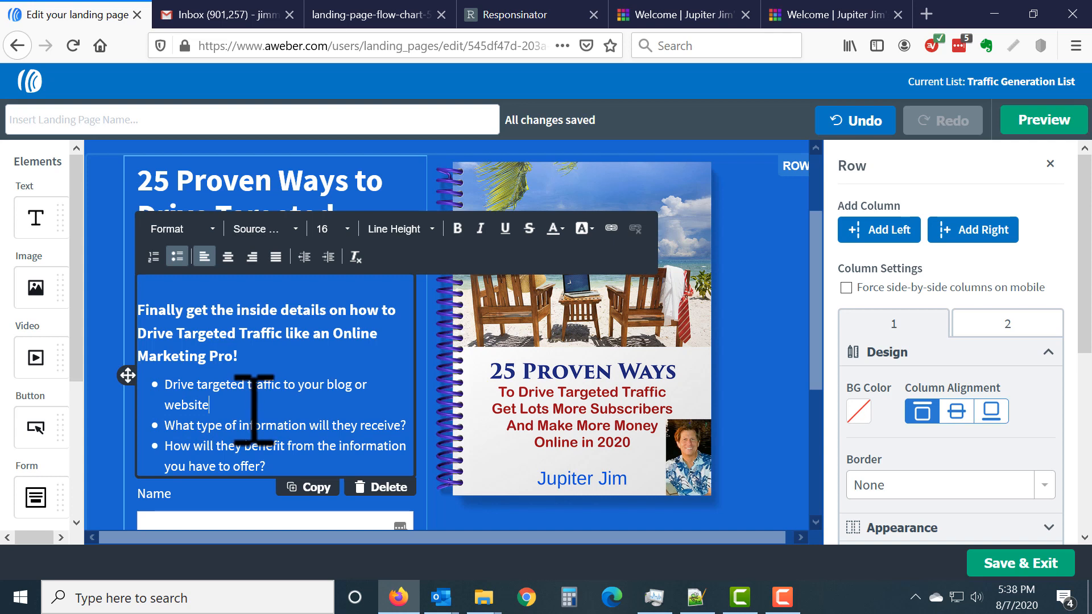
# Add a bullet reading "More Great Stuff..." at the end of the list.
pyautogui.click(287, 466)
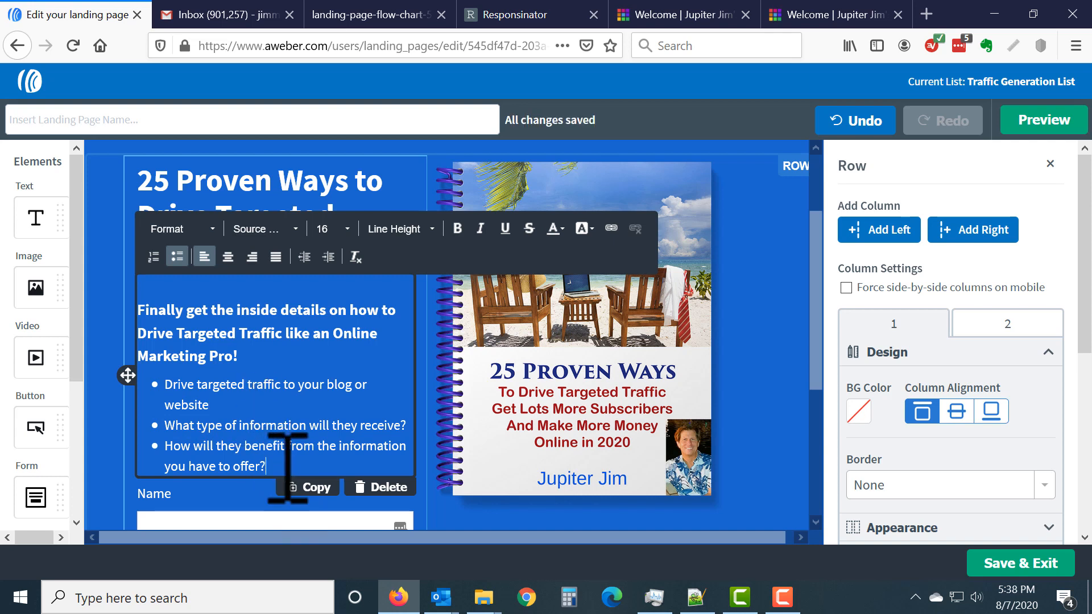
pyautogui.press('Return')
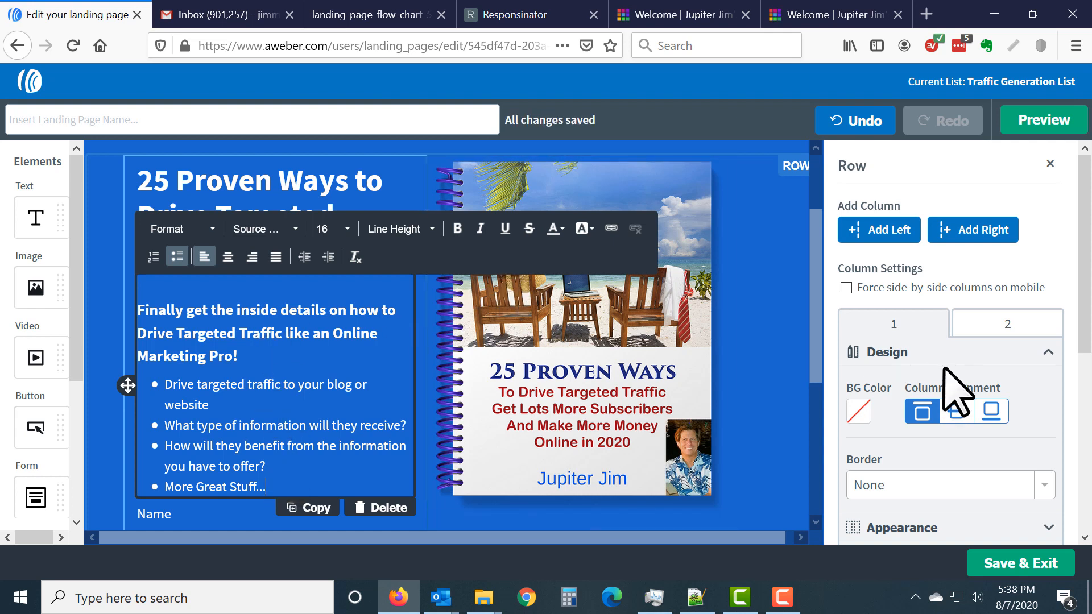
pyautogui.click(762, 303)
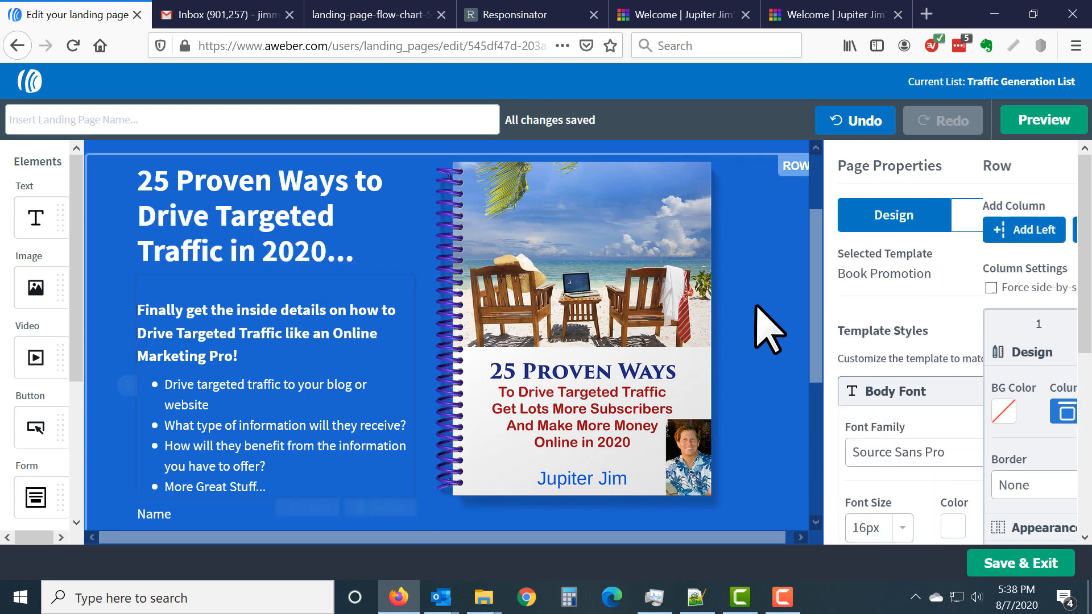
# Try a Video element under the book cover image and undo the placement.
pyautogui.doubleClick(46, 164)
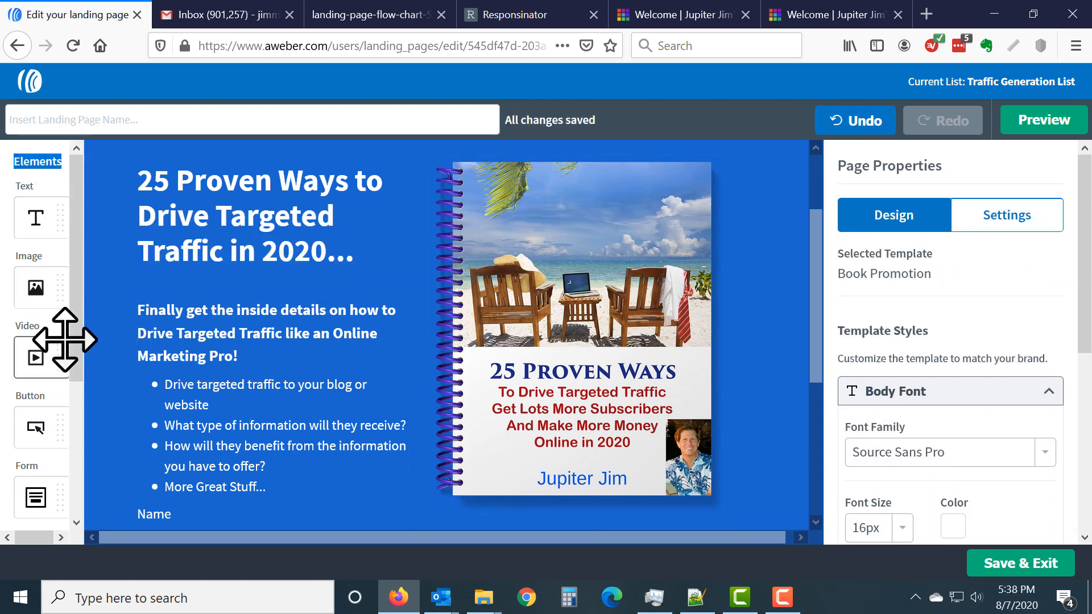
pyautogui.scroll(-1, 46, 343)
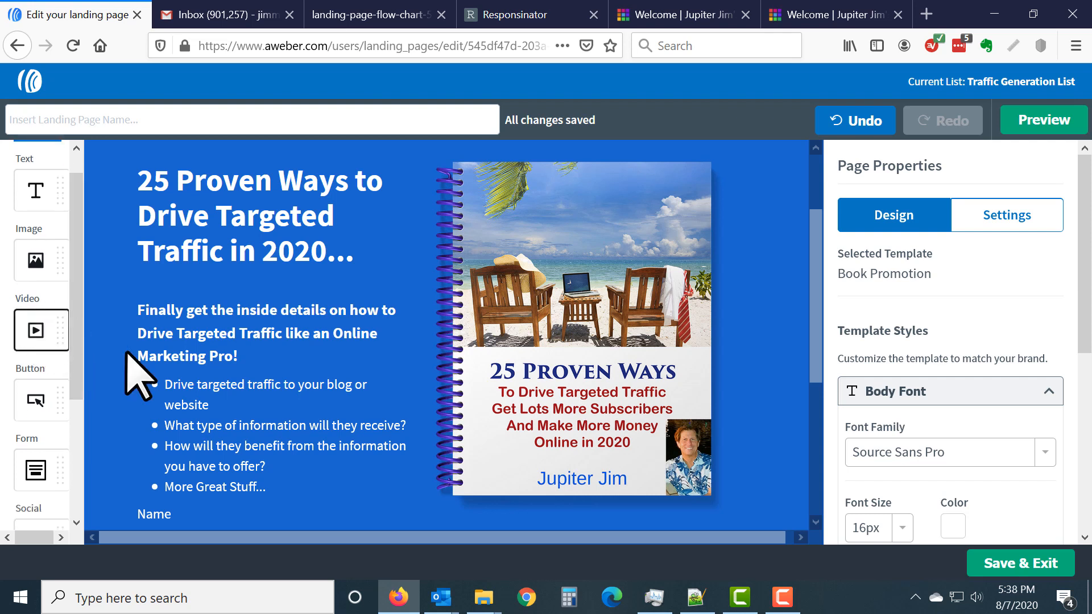
pyautogui.scroll(-3, 815, 375)
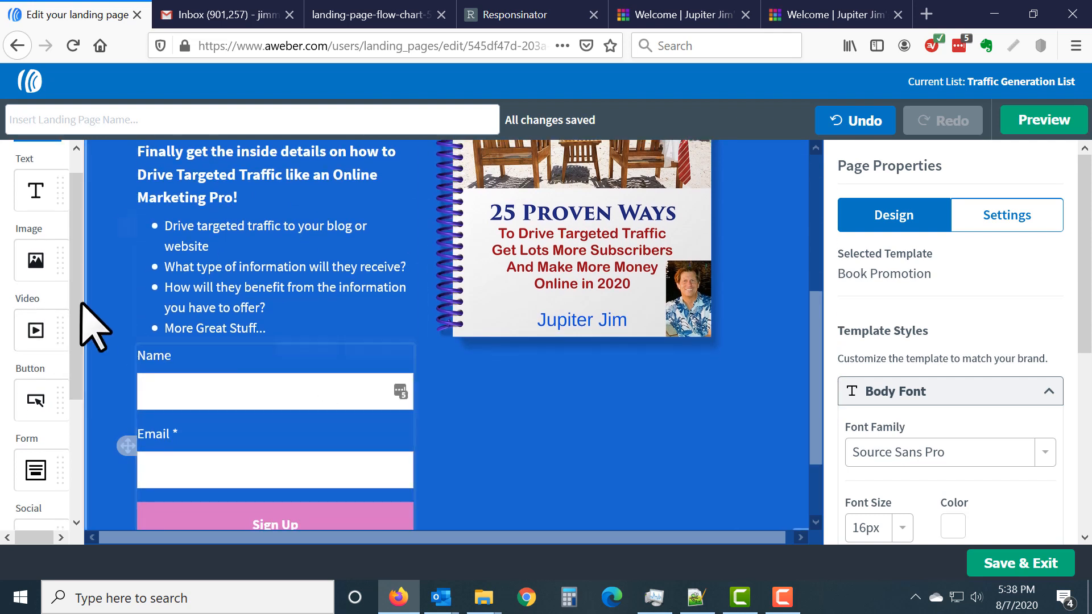
pyautogui.moveTo(39, 325); pyautogui.dragTo(646, 451)
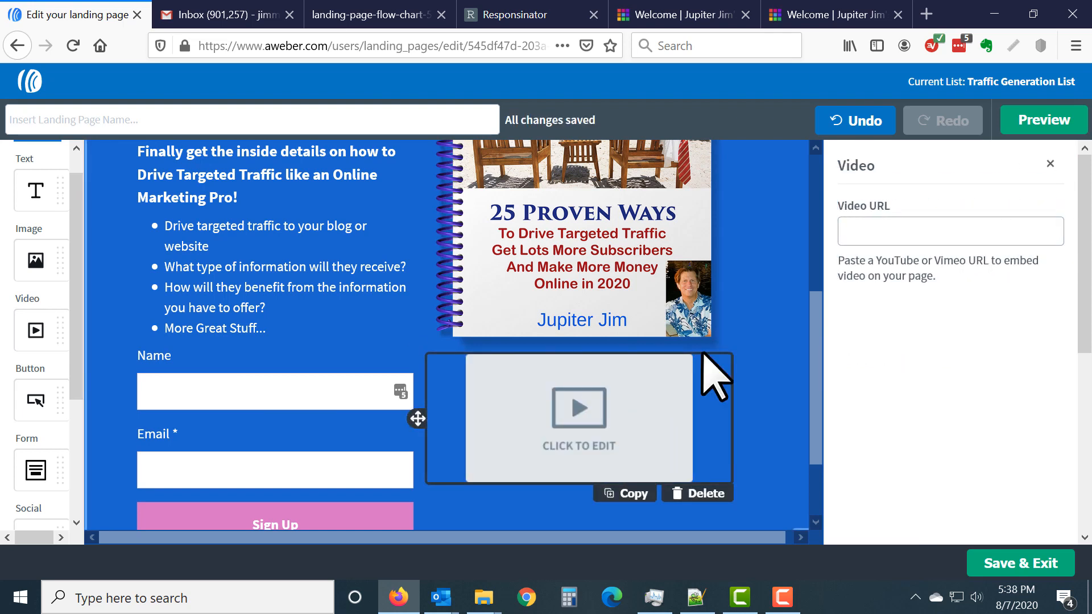
pyautogui.click(862, 128)
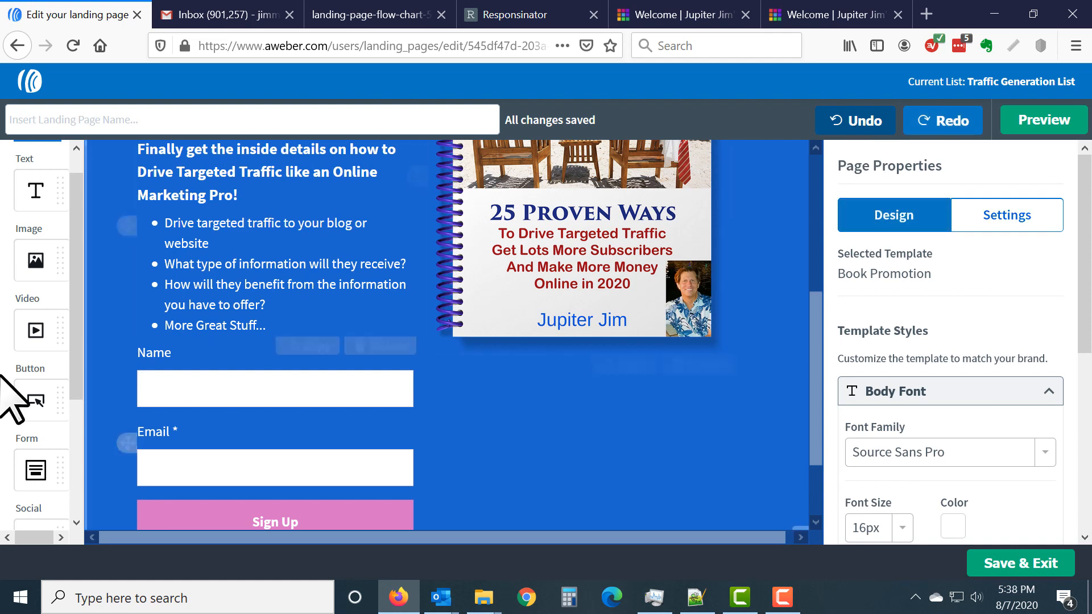
# Place a Video element directly below the book cover image, beside the sign-up form.
pyautogui.moveTo(29, 330); pyautogui.dragTo(542, 412)
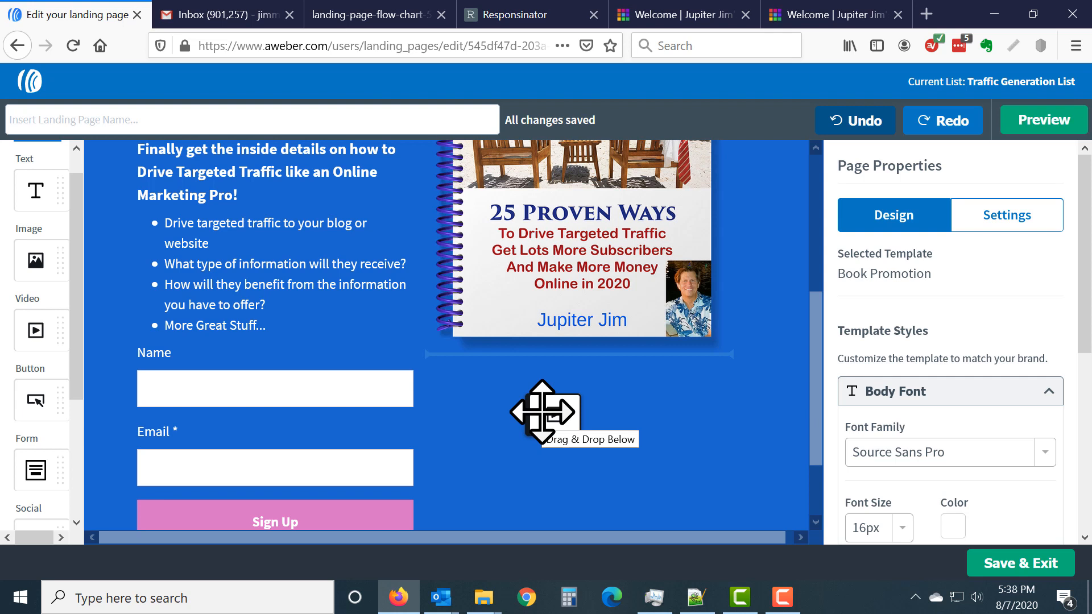
pyautogui.moveTo(543, 411); pyautogui.dragTo(543, 412)
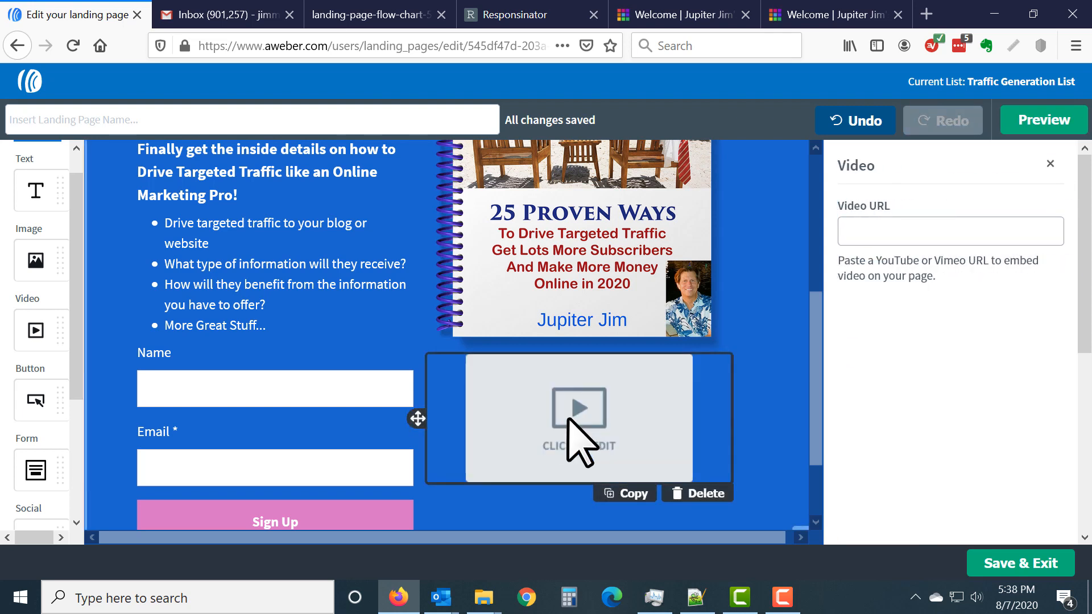
pyautogui.scroll(-5, 944, 399)
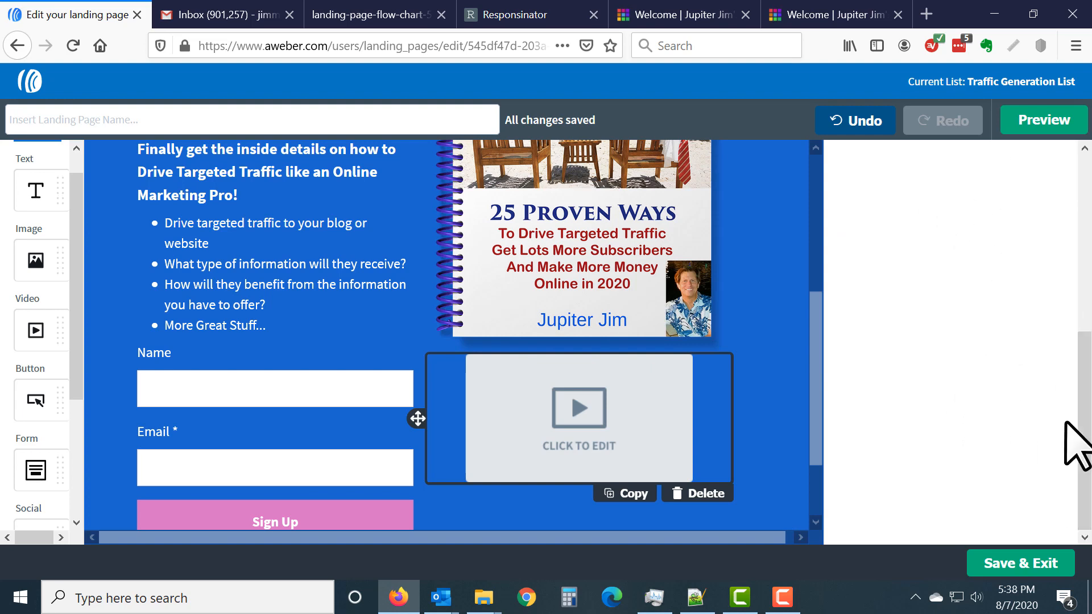
pyautogui.moveTo(1087, 464); pyautogui.dragTo(1087, 285)
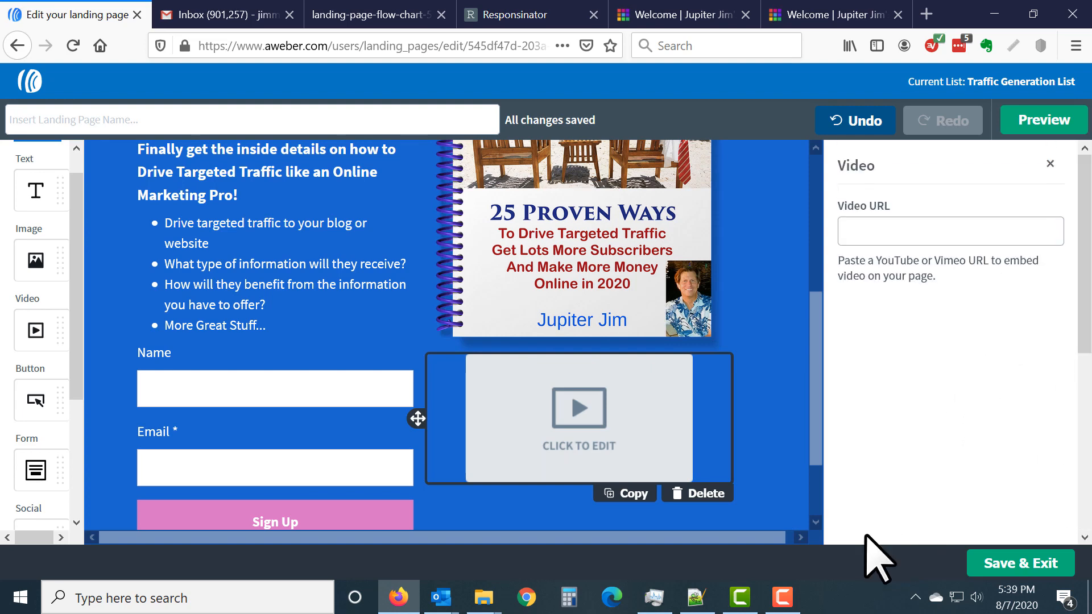
pyautogui.click(705, 599)
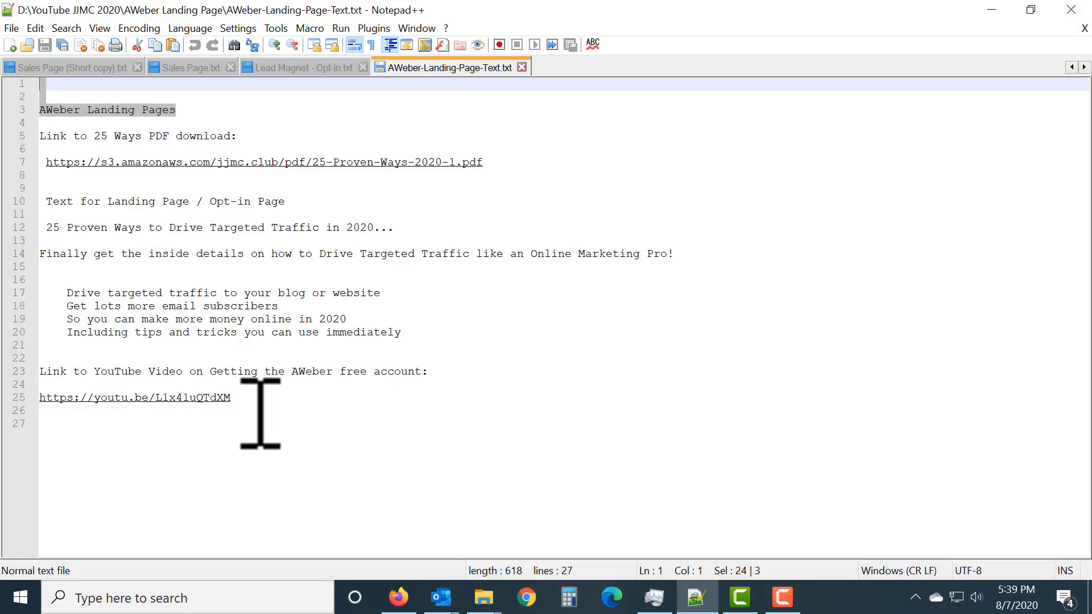
pyautogui.moveTo(231, 398); pyautogui.dragTo(40, 396)
pyautogui.hotkey('ctrl', 'c')
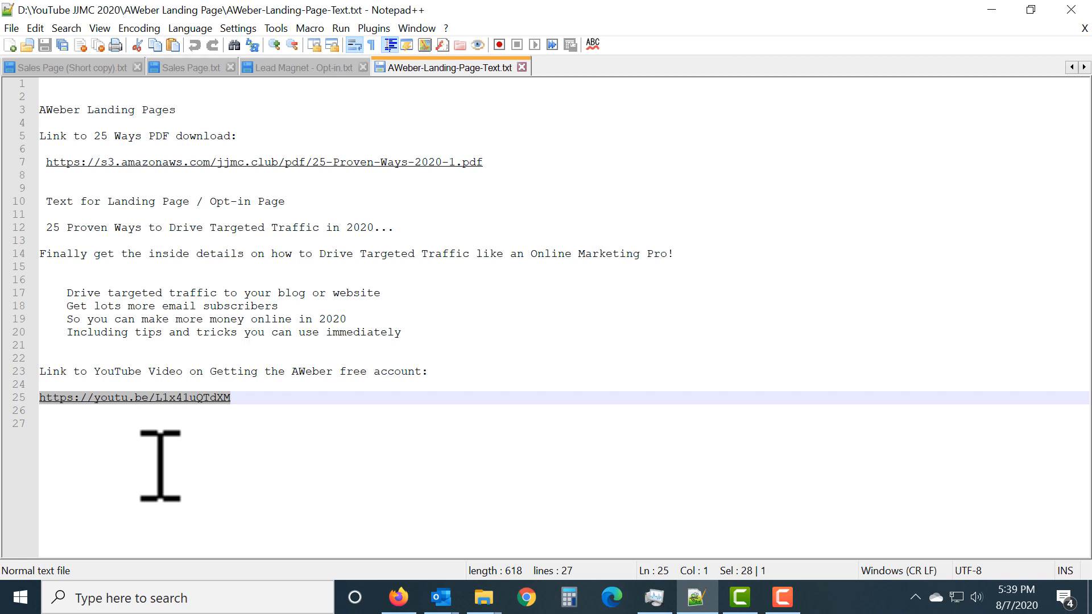
pyautogui.click(309, 491)
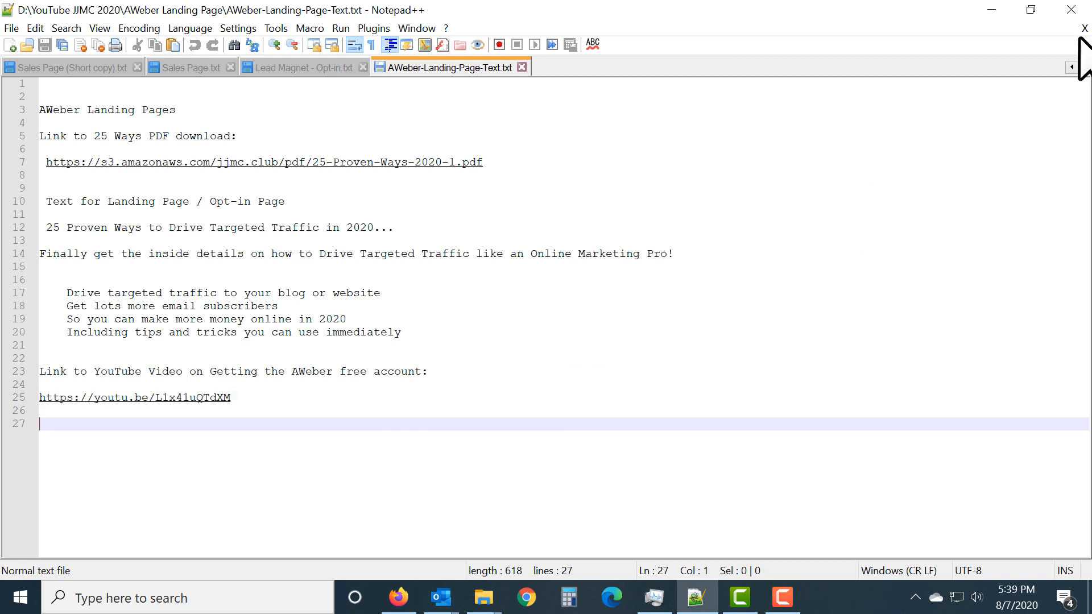
pyautogui.click(993, 8)
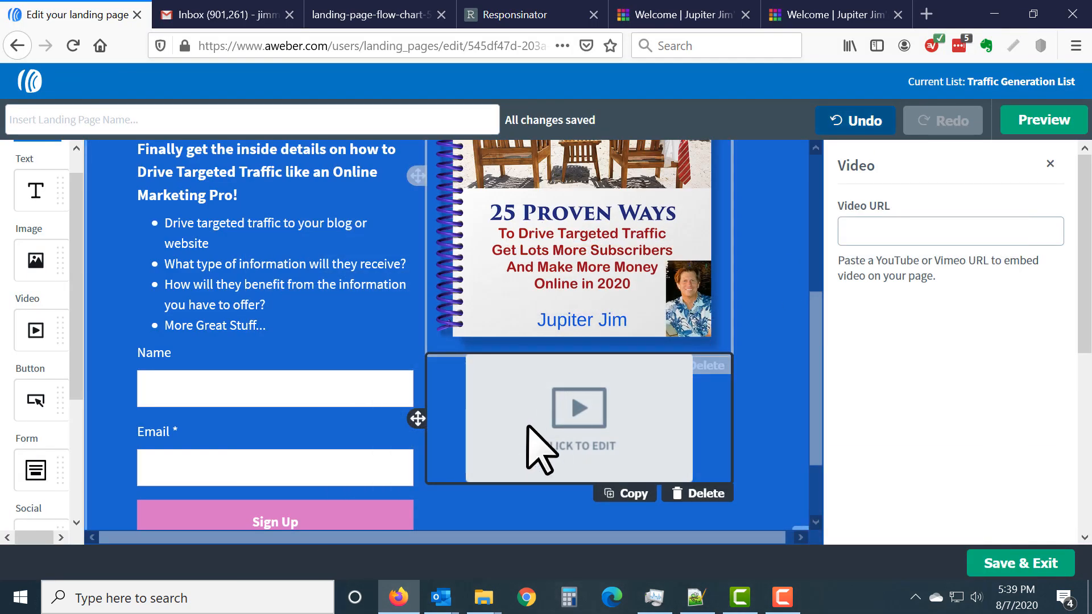
pyautogui.click(909, 229)
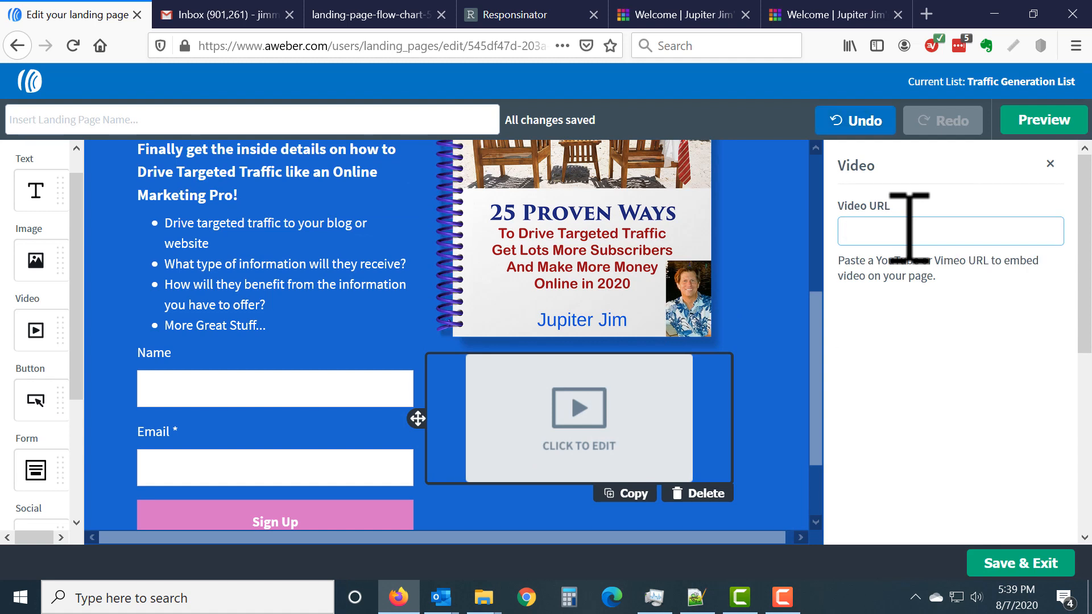
pyautogui.hotkey('ctrl', 'v')
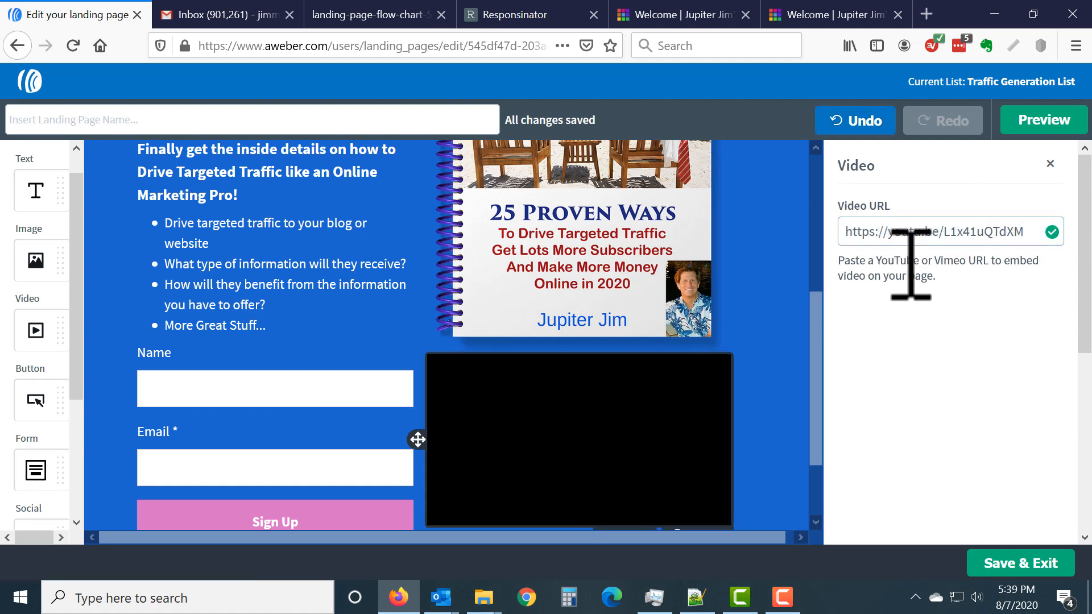
pyautogui.doubleClick(910, 262)
pyautogui.doubleClick(950, 262)
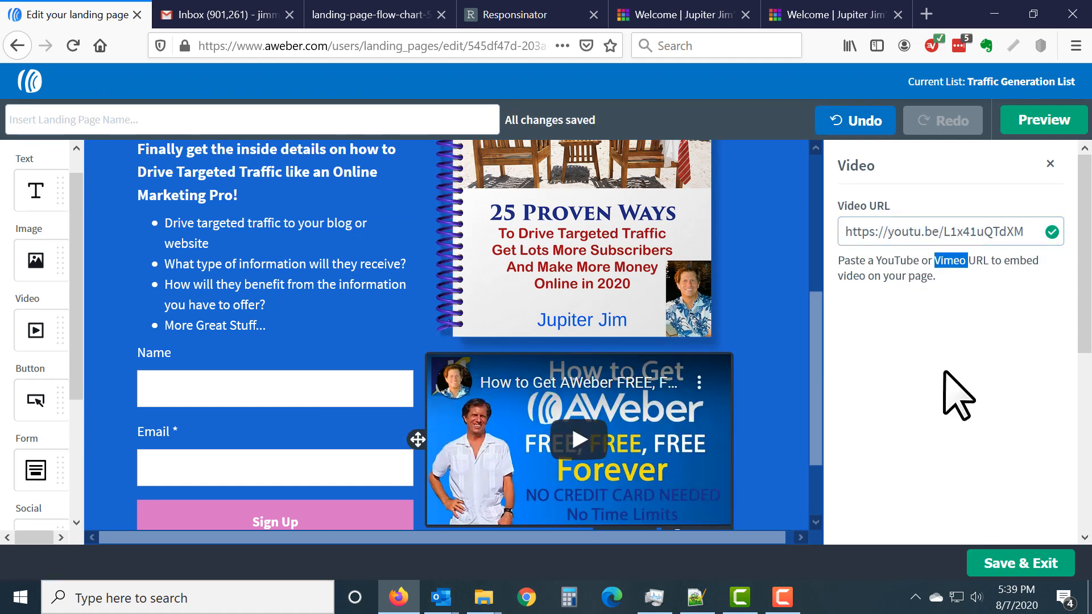
pyautogui.moveTo(815, 344)
pyautogui.mouseDown()
pyautogui.moveTo(808, 442)
pyautogui.moveTo(814, 338)
pyautogui.mouseUp()
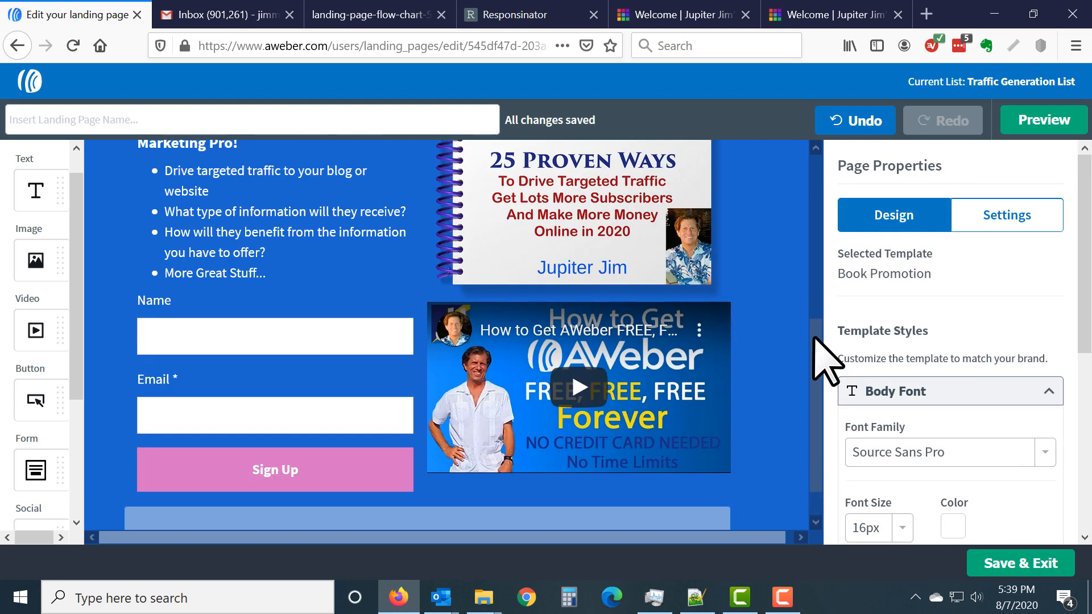
pyautogui.scroll(2, 814, 341)
pyautogui.scroll(2, 807, 364)
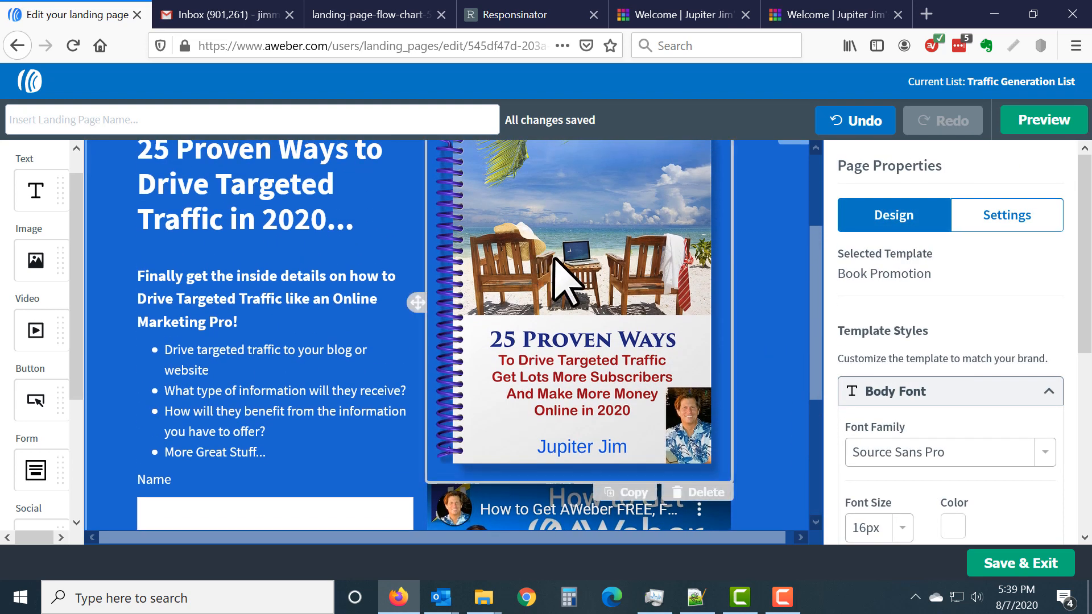
pyautogui.scroll(-5, 768, 364)
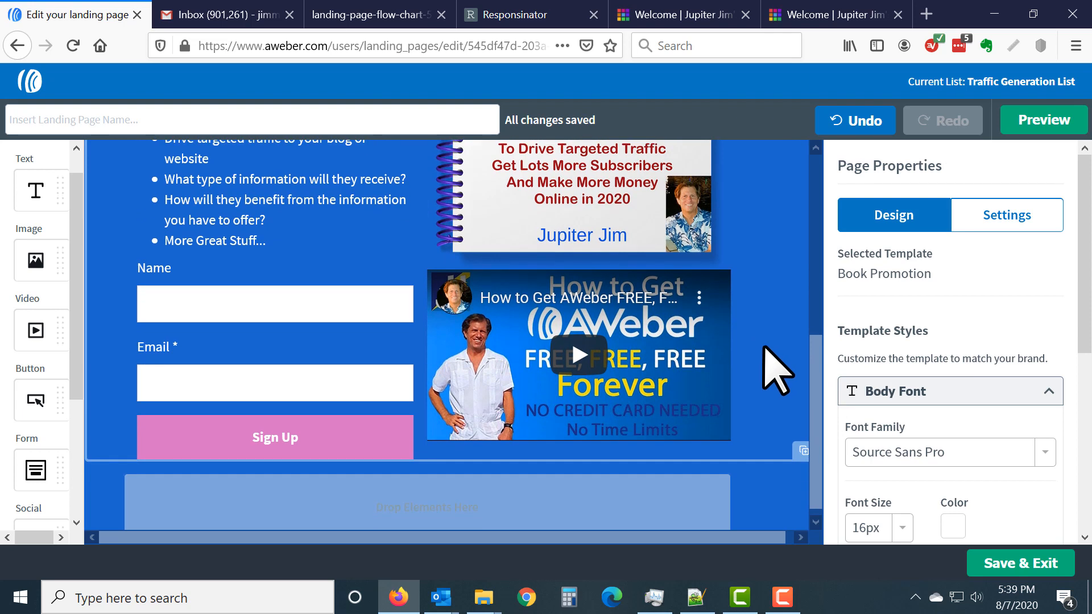
# Move the video element above the book cover image in the same column.
pyautogui.click(415, 356)
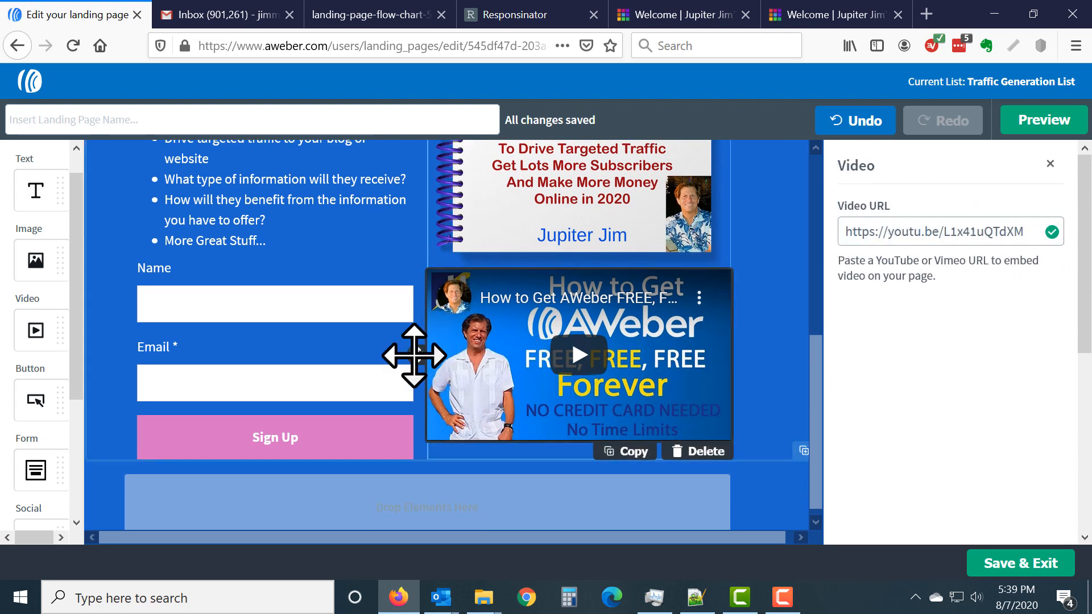
pyautogui.moveTo(414, 356); pyautogui.dragTo(441, 263)
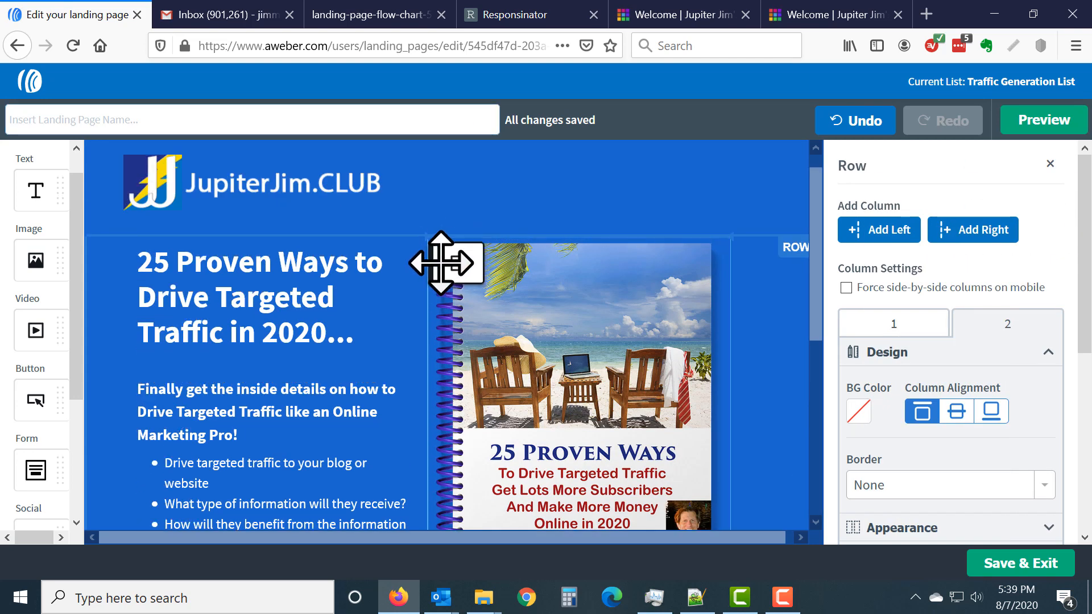
pyautogui.moveTo(441, 263); pyautogui.dragTo(438, 260)
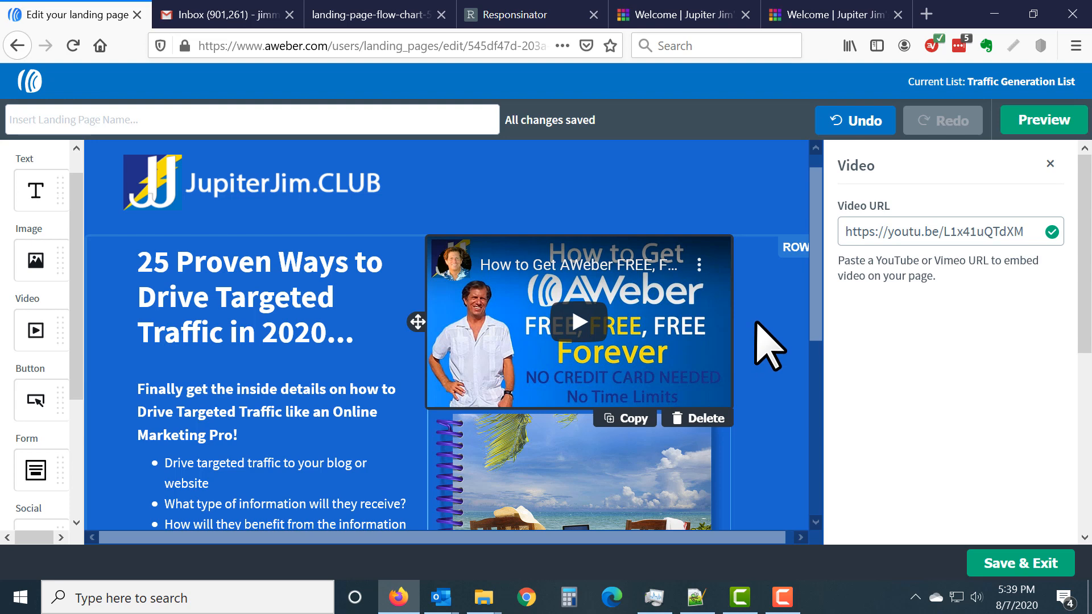
# Relabel the sign-up form's Name field as First Name and make it required.
pyautogui.scroll(-5, 758, 330)
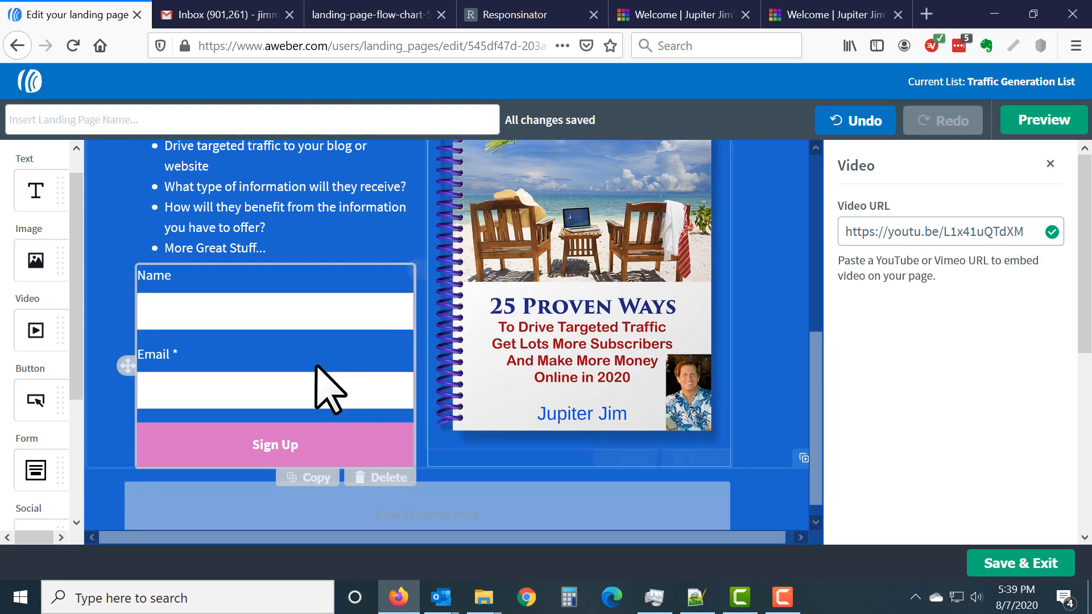
pyautogui.click(292, 371)
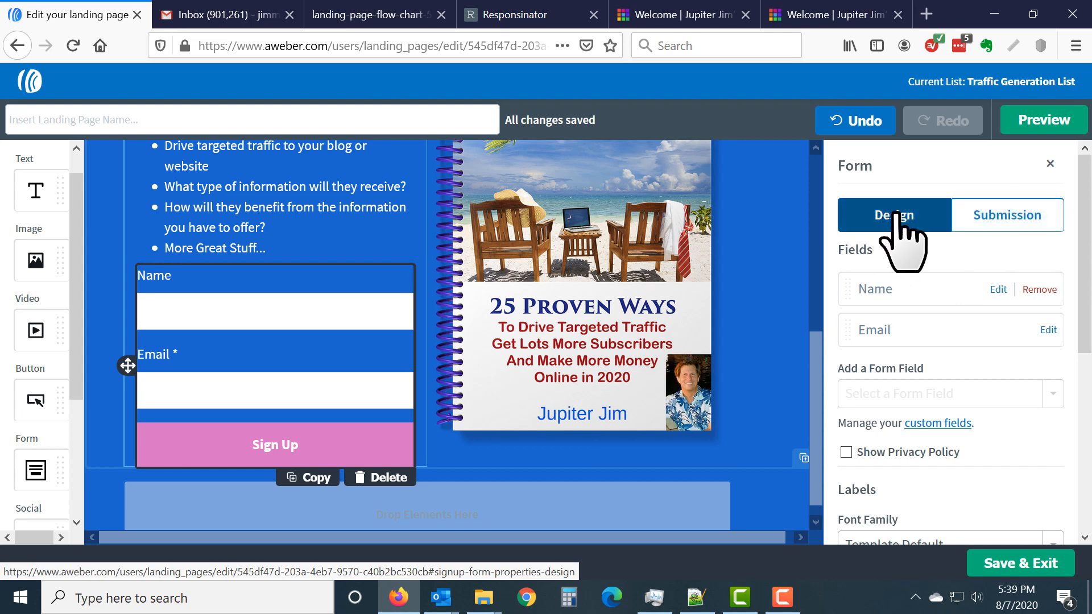
pyautogui.click(1003, 297)
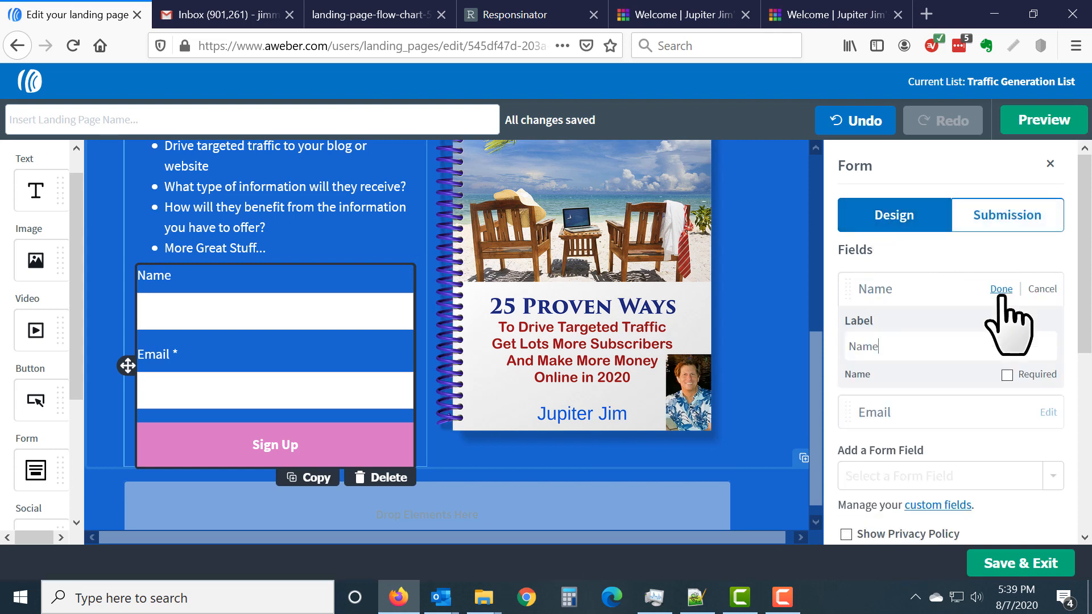
pyautogui.click(859, 347)
pyautogui.write('F')
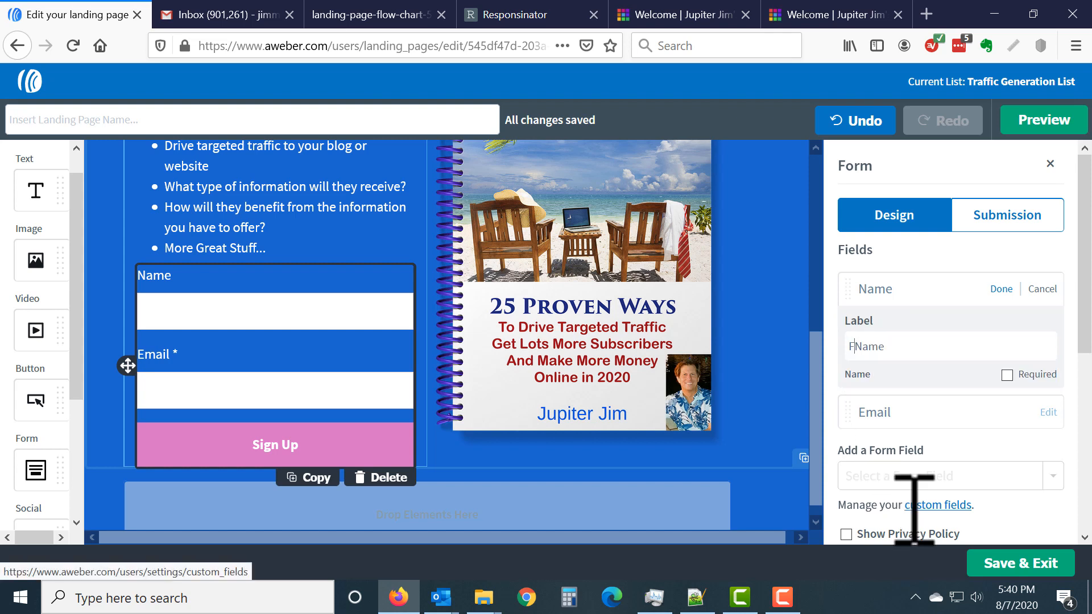
pyautogui.write('irst')
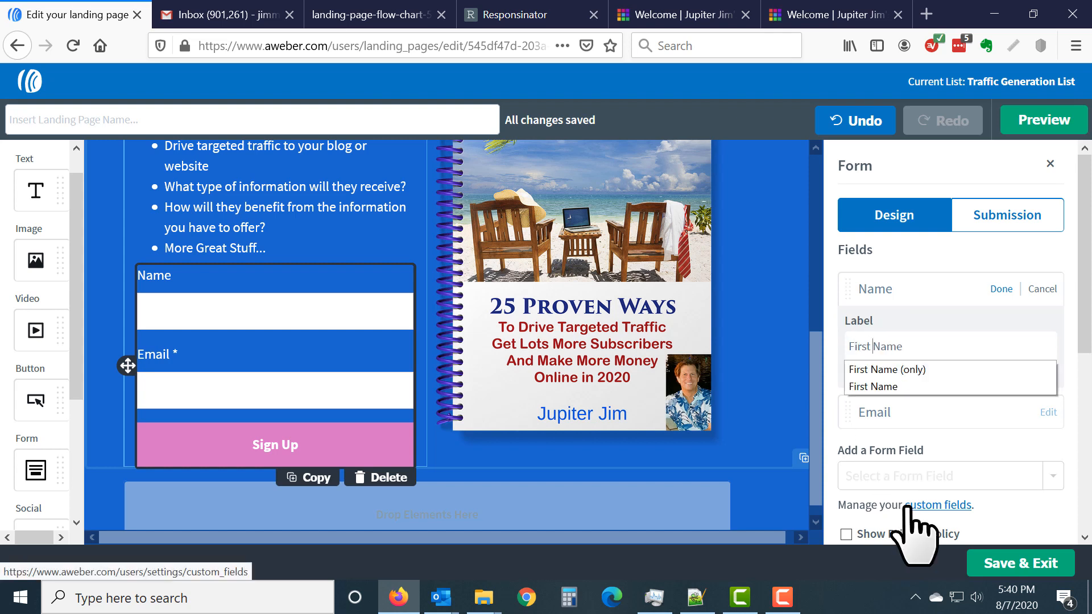
pyautogui.tripleClick(929, 341)
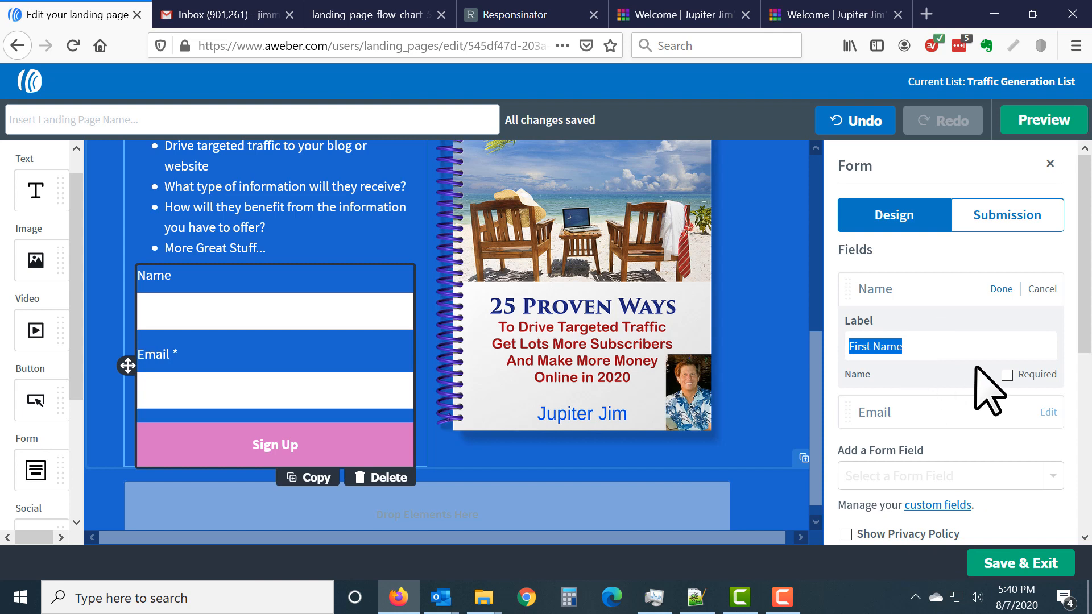
pyautogui.click(1006, 374)
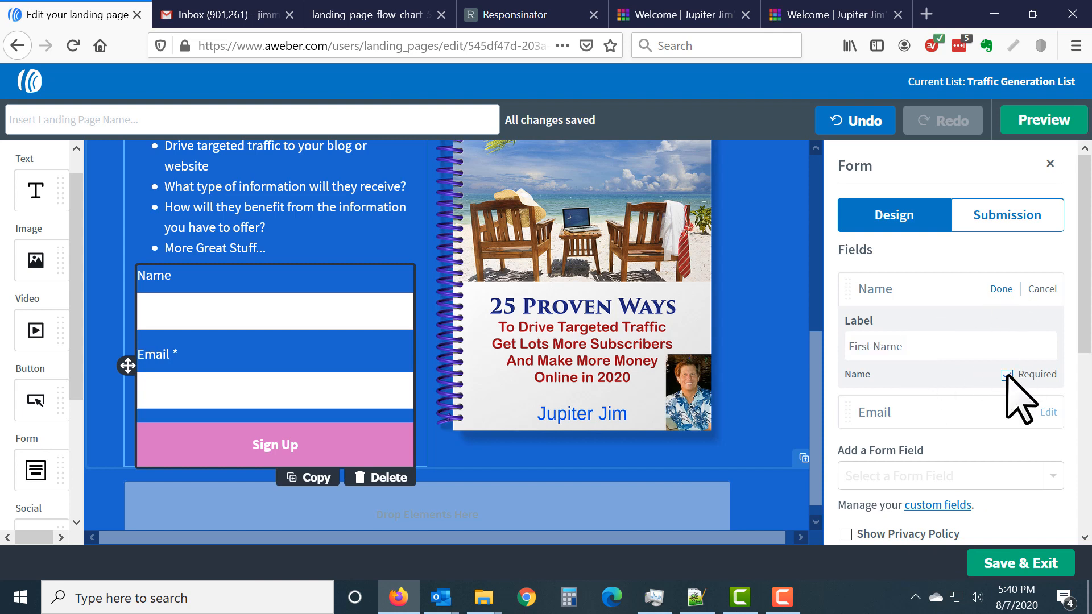
pyautogui.click(1001, 289)
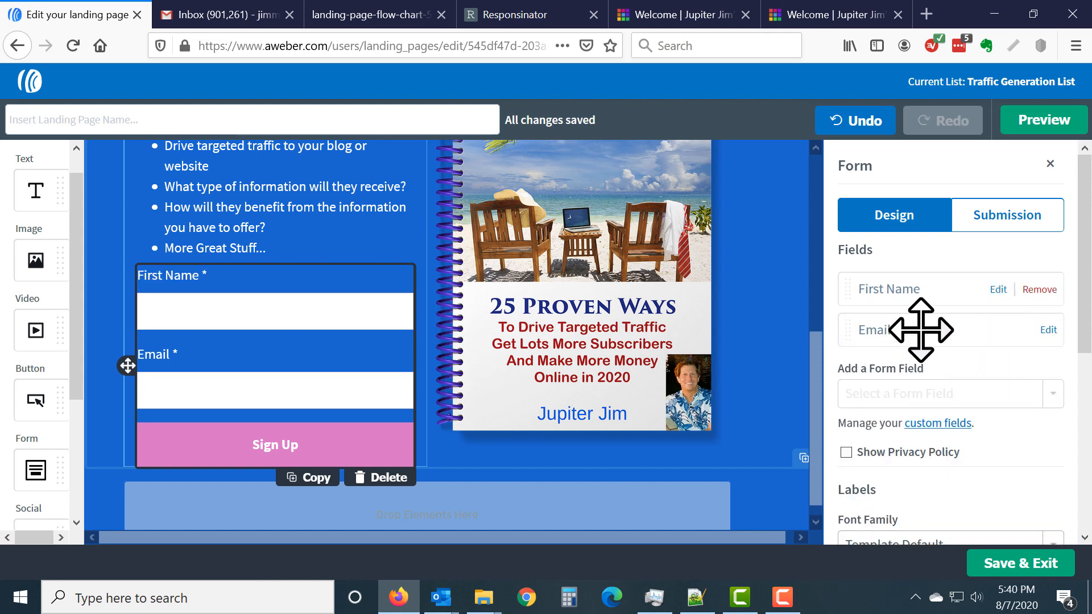
# Relabel the sign-up form's Email field as Your Best Email.
pyautogui.click(1049, 330)
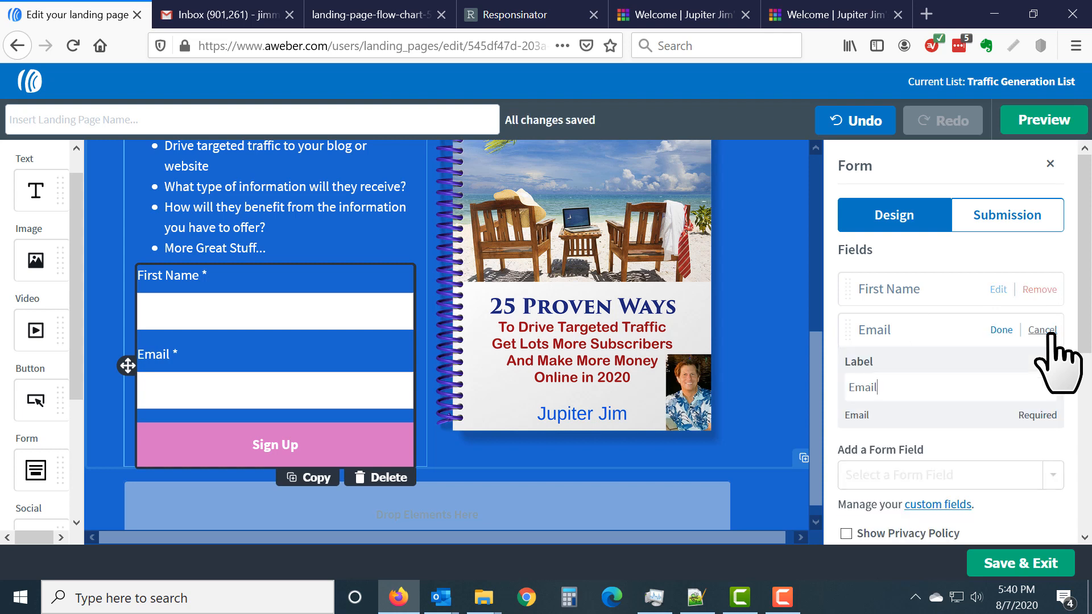
pyautogui.click(897, 387)
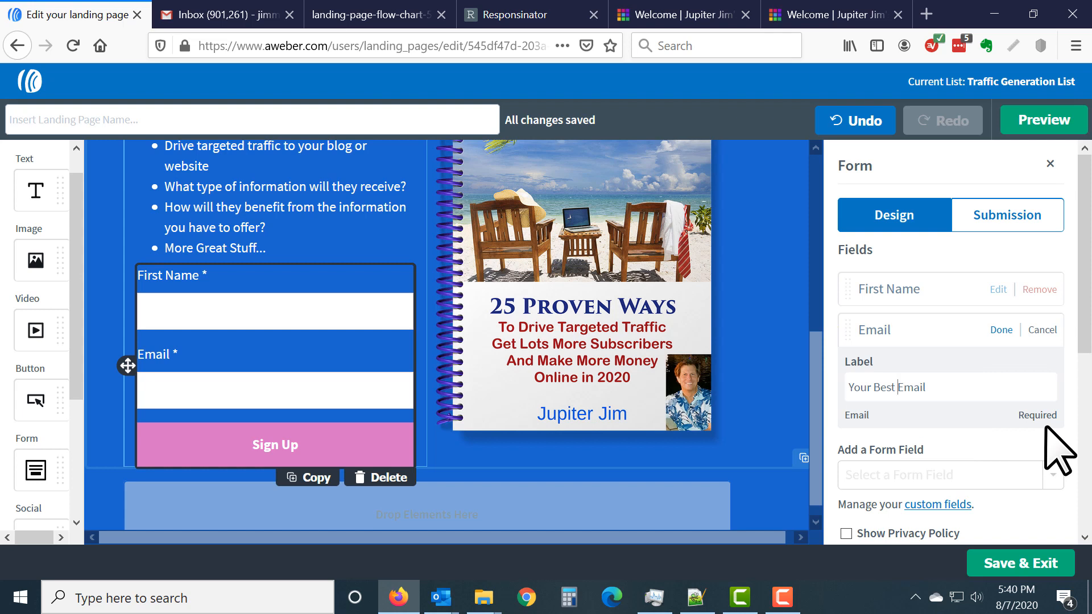
pyautogui.click(1001, 330)
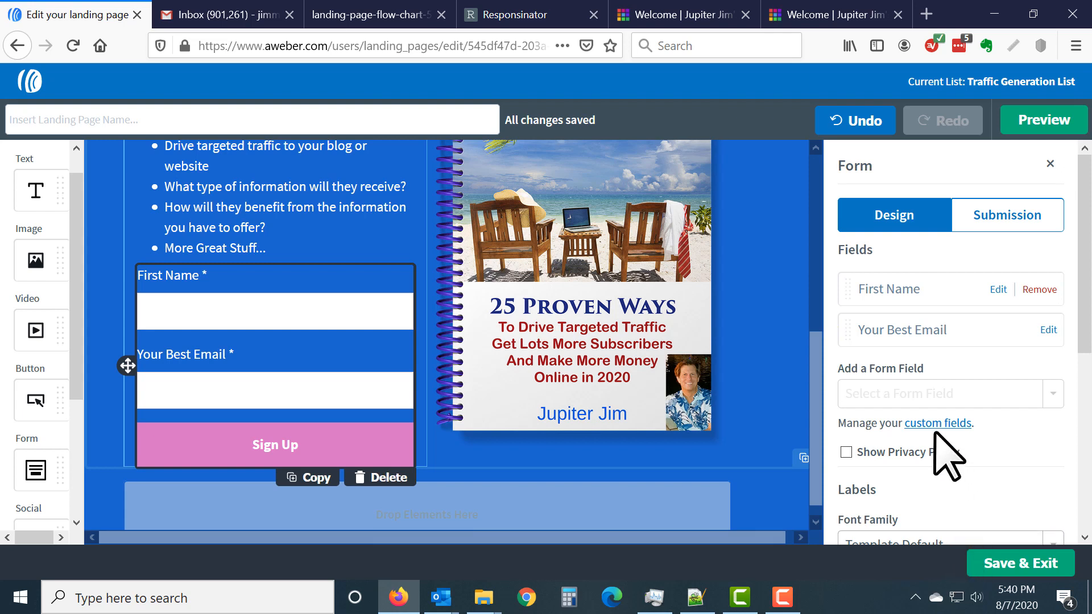
# Show the privacy policy line in the sign-up form.
pyautogui.scroll(-3, 945, 444)
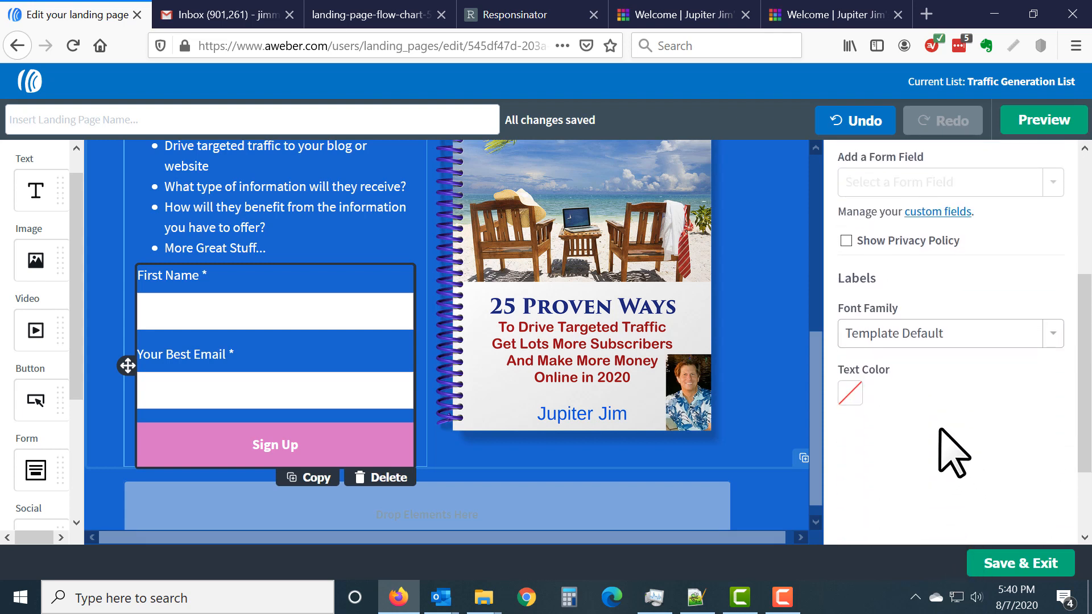
pyautogui.click(846, 241)
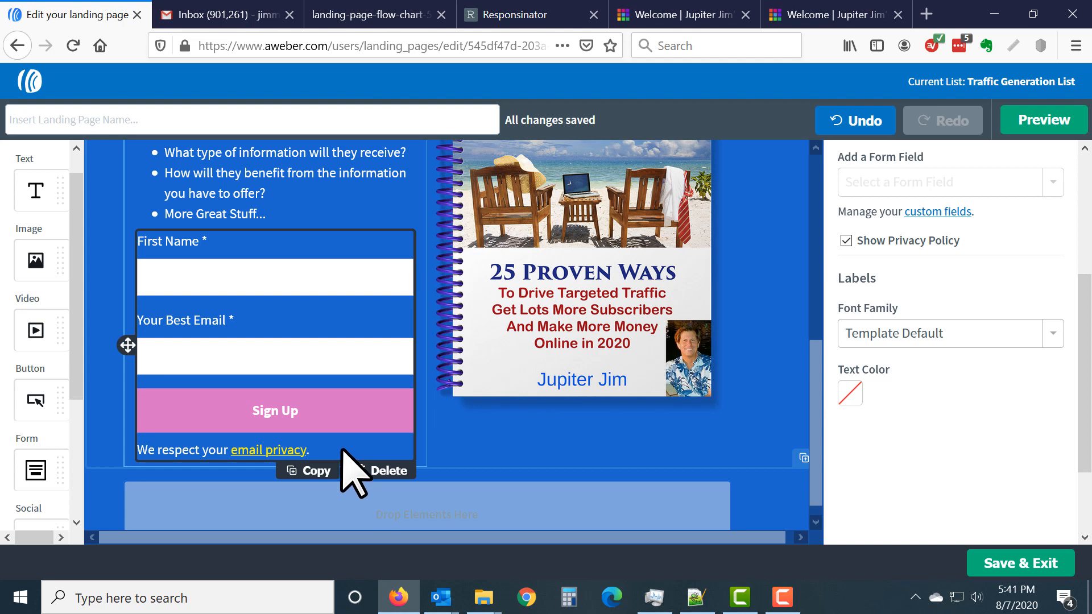
pyautogui.click(300, 177)
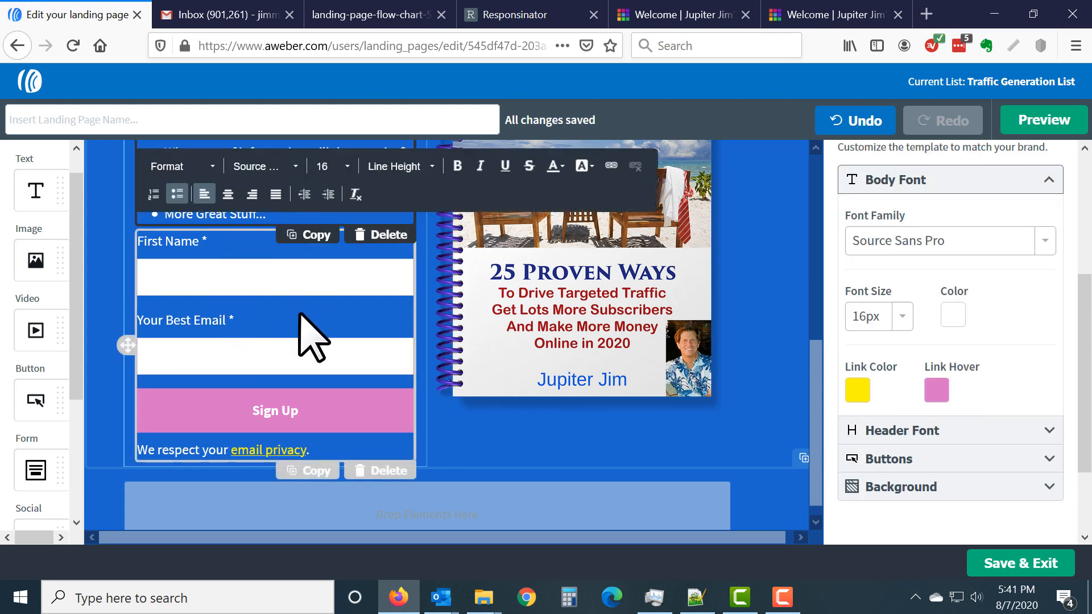
pyautogui.click(310, 339)
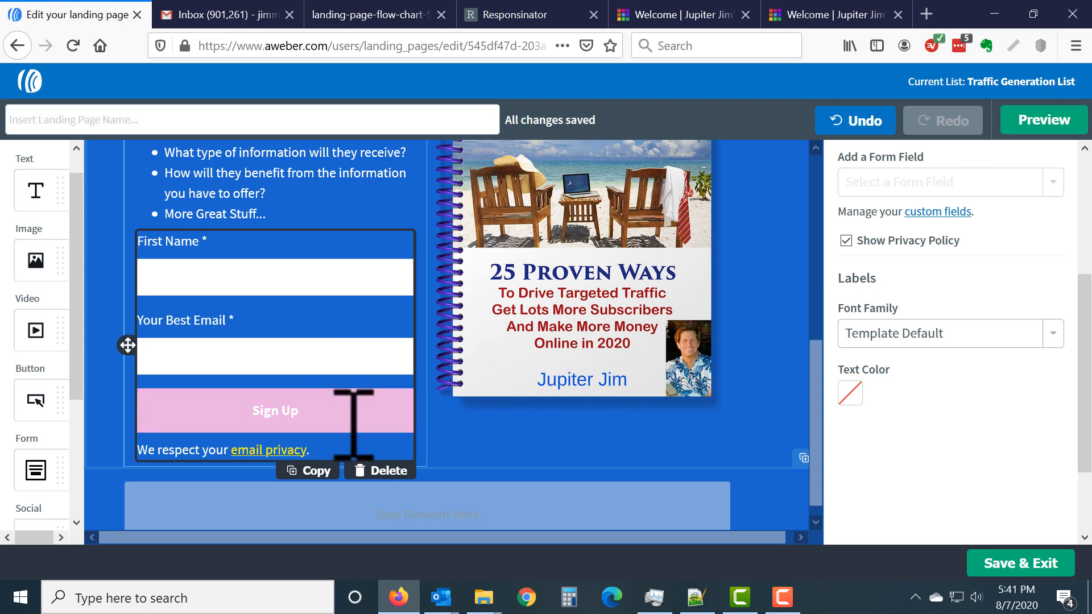
# Change the Sign Up button's colour to orange, #EB910C.
pyautogui.click(353, 425)
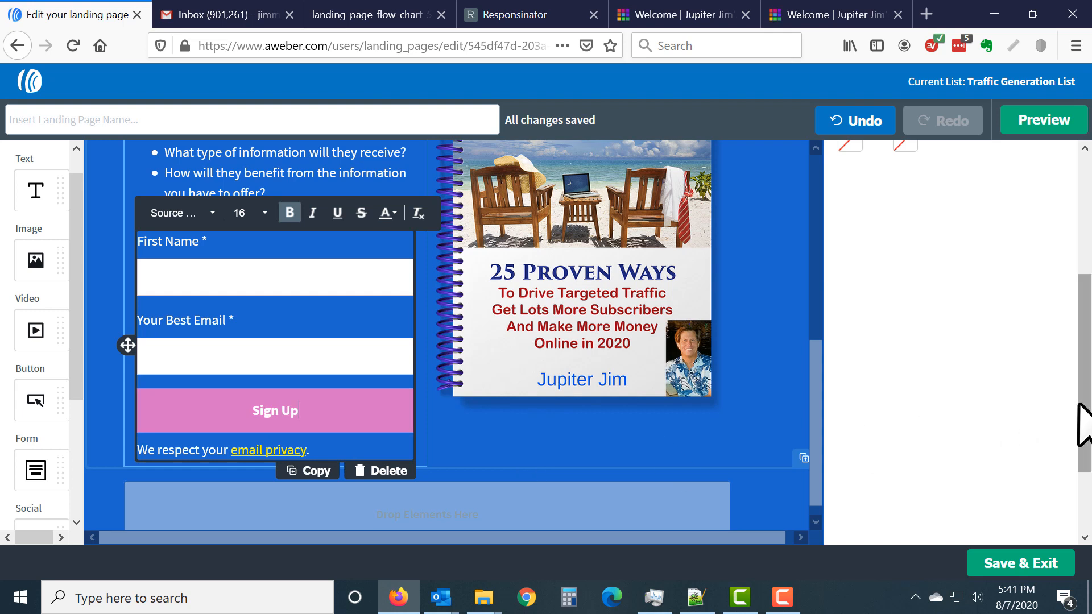
pyautogui.scroll(3, 1083, 424)
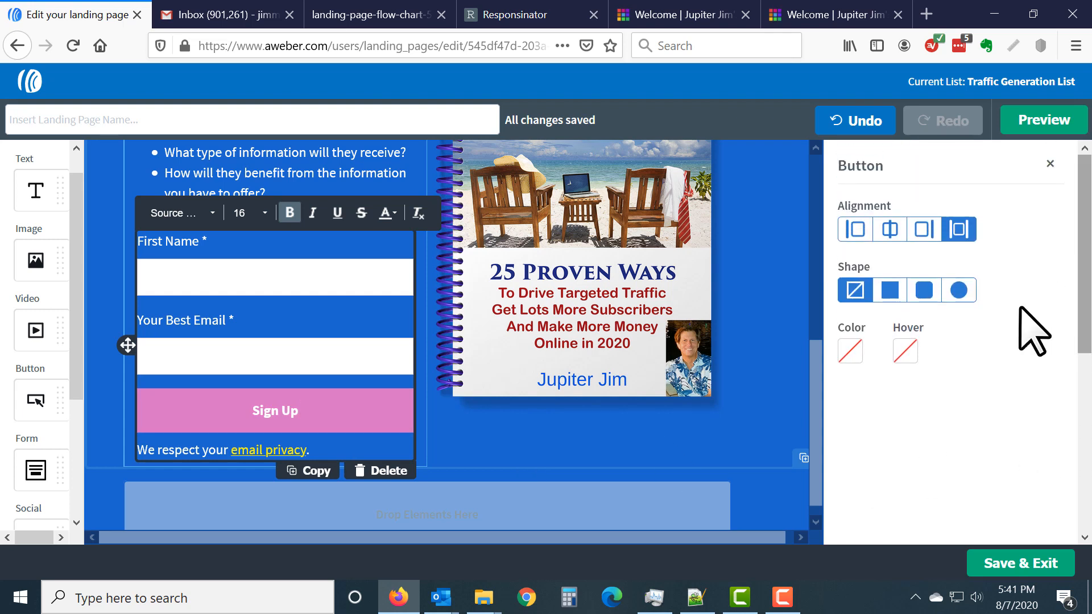
pyautogui.click(849, 351)
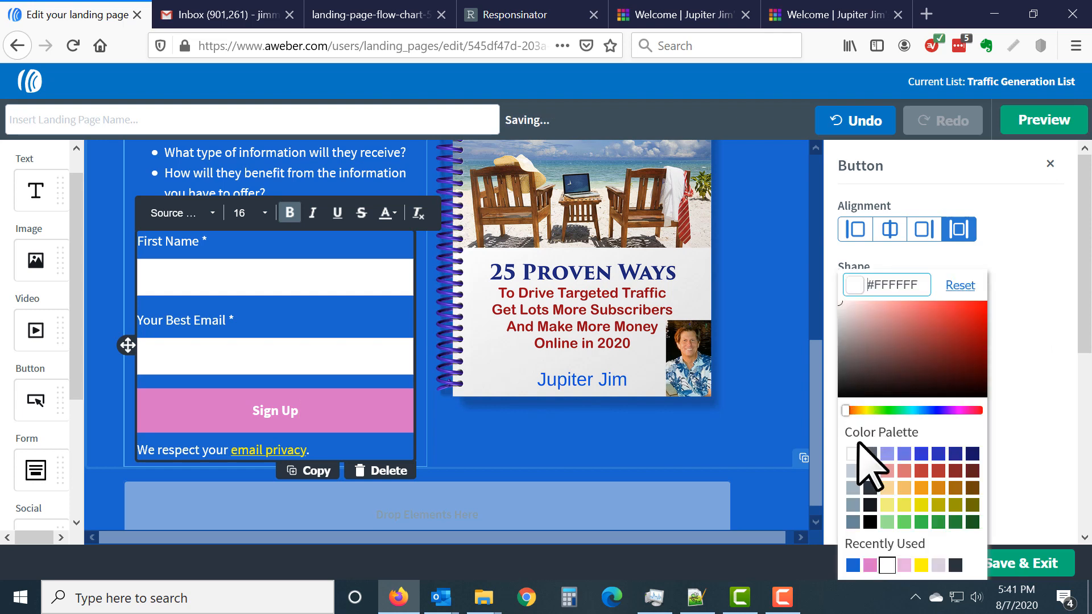
pyautogui.moveTo(846, 410); pyautogui.dragTo(860, 411)
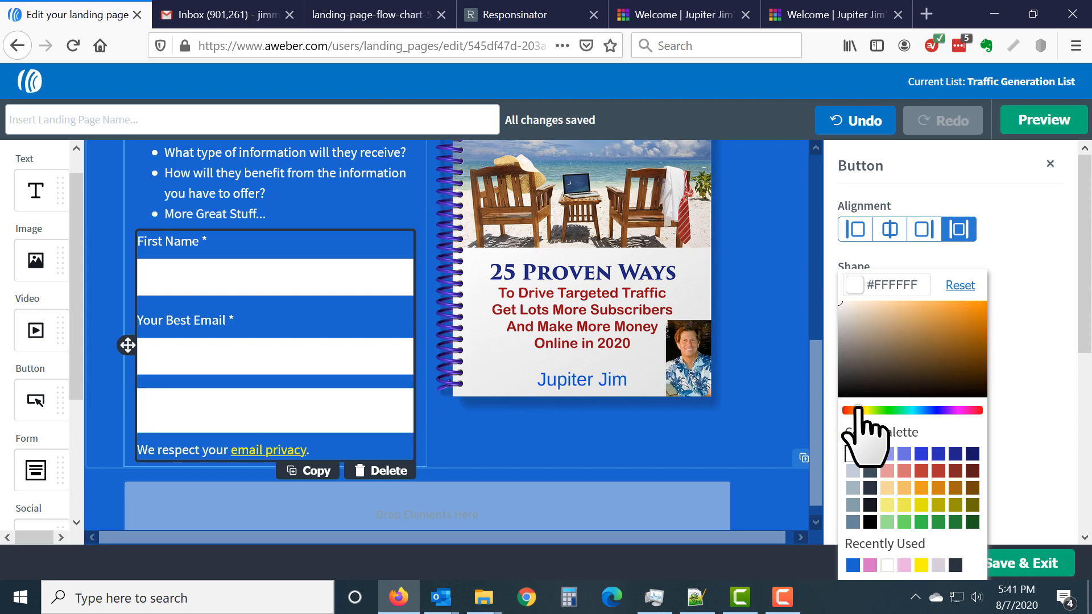
pyautogui.click(979, 308)
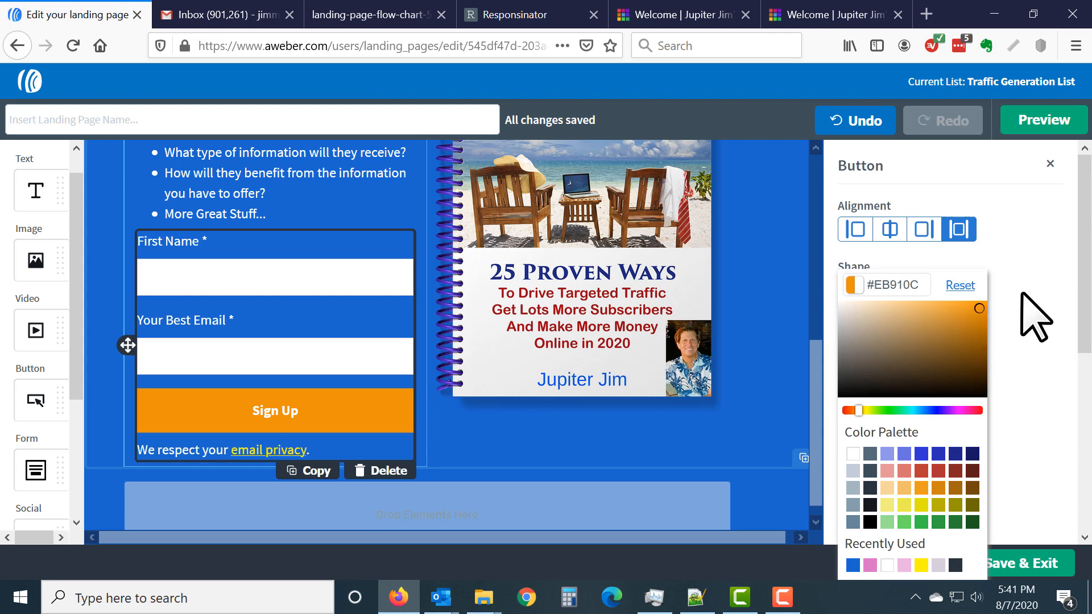
pyautogui.click(1049, 332)
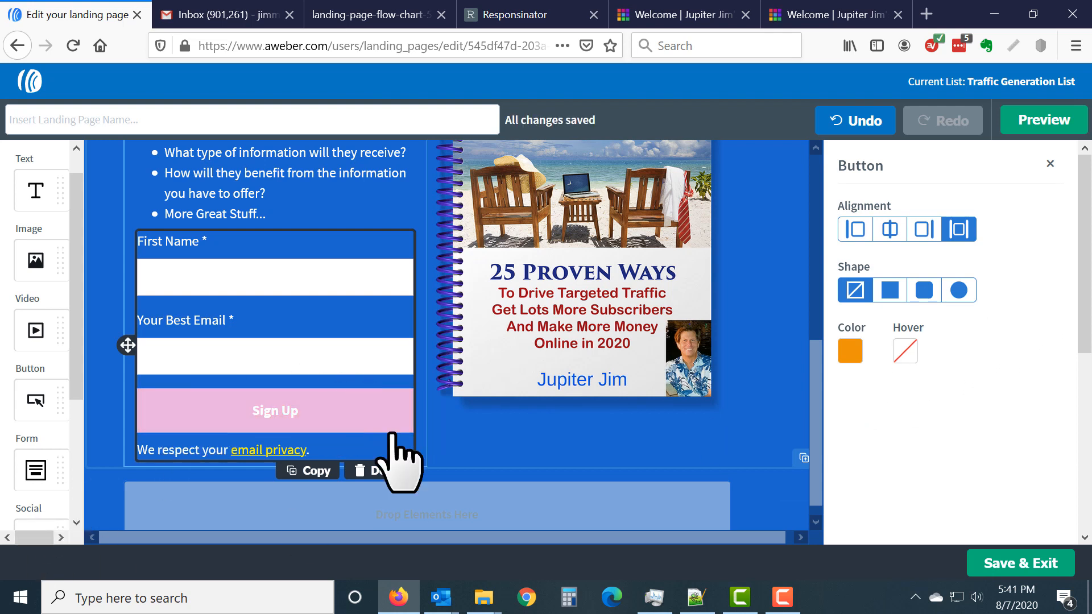
# Set the Sign Up button's hover colour to the light orange palette swatch, #F1C06C.
pyautogui.click(907, 350)
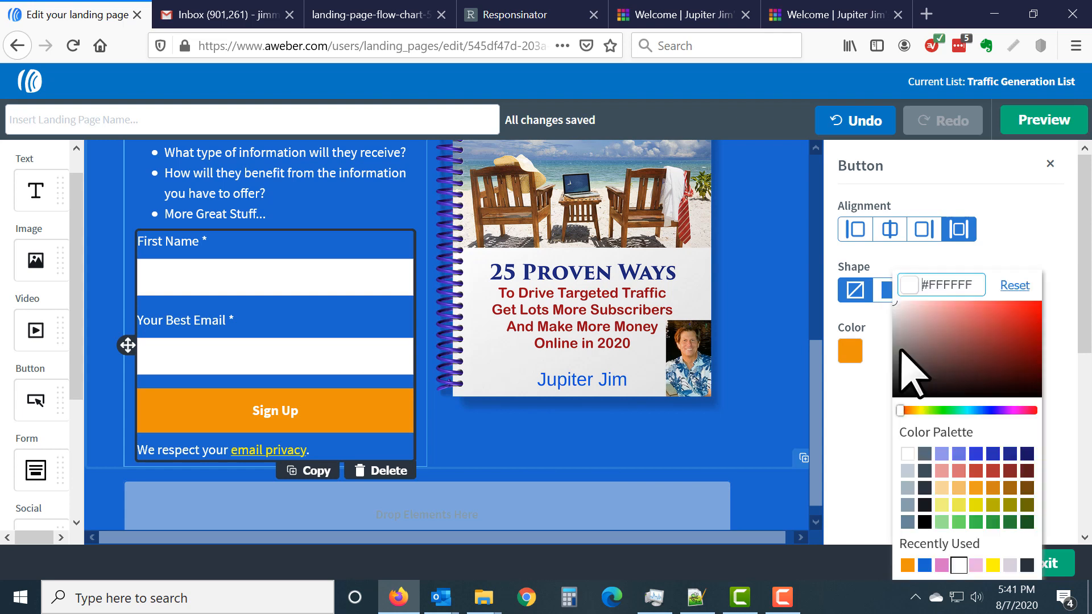
pyautogui.click(959, 488)
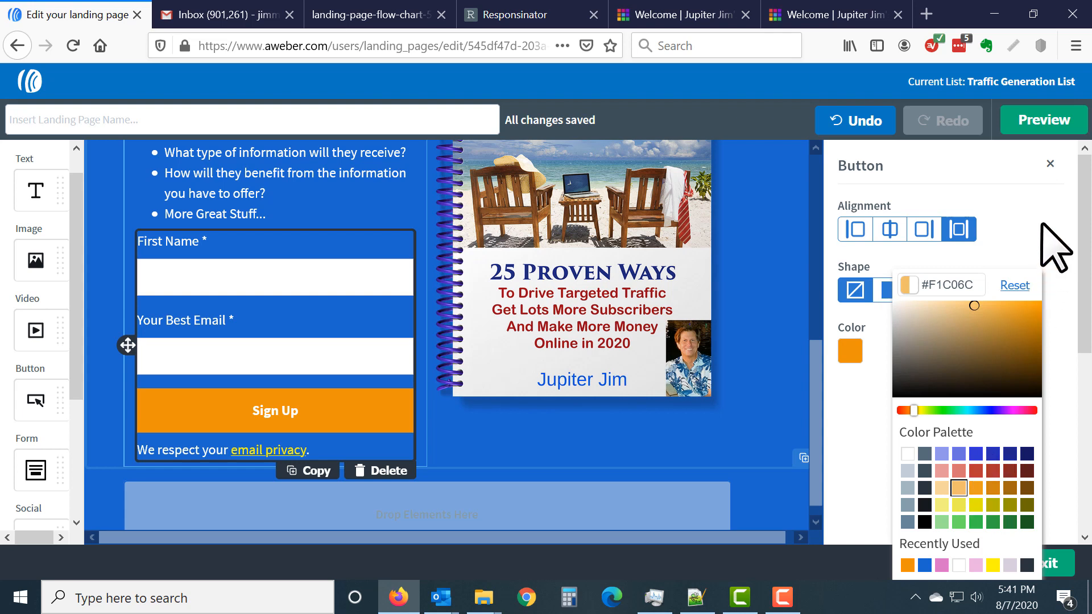
pyautogui.click(1055, 247)
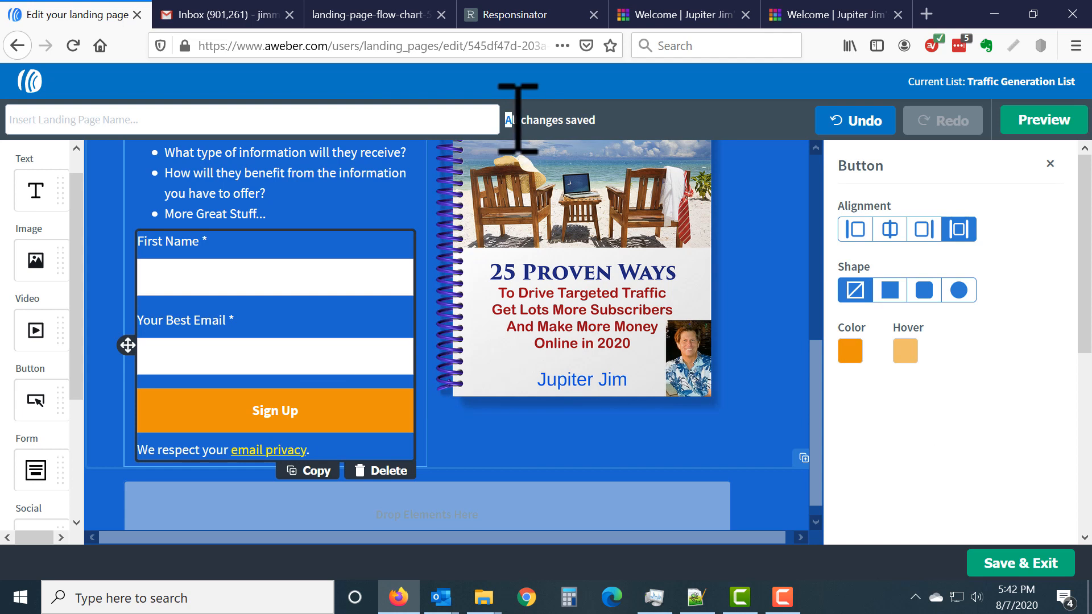
# Name the landing page Beach Traffic Report.
pyautogui.moveTo(512, 120); pyautogui.dragTo(602, 124)
pyautogui.click(598, 120)
pyautogui.tripleClick(597, 122)
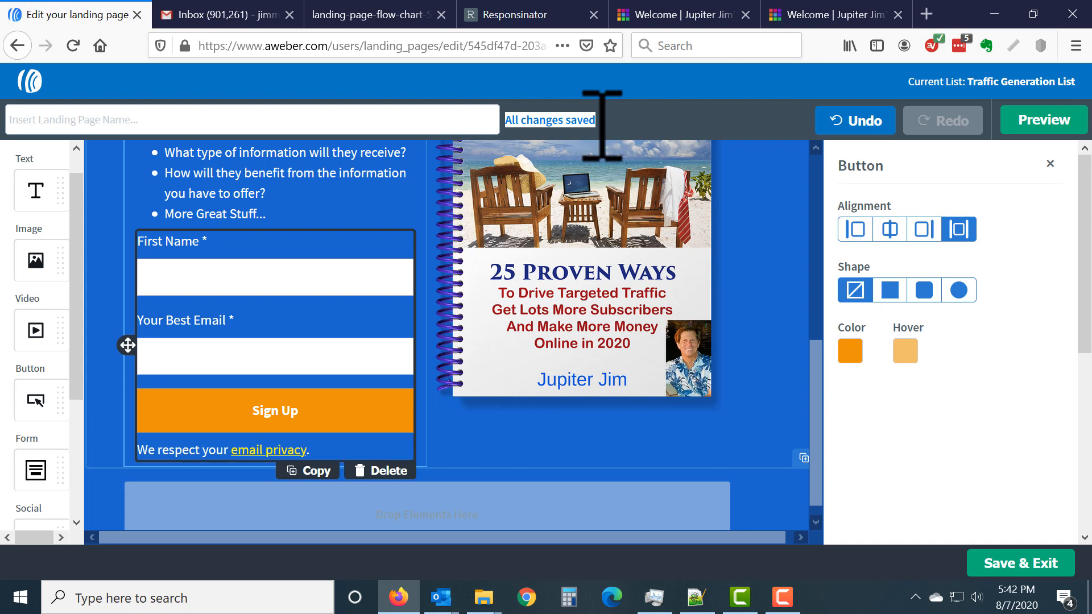
pyautogui.click(399, 126)
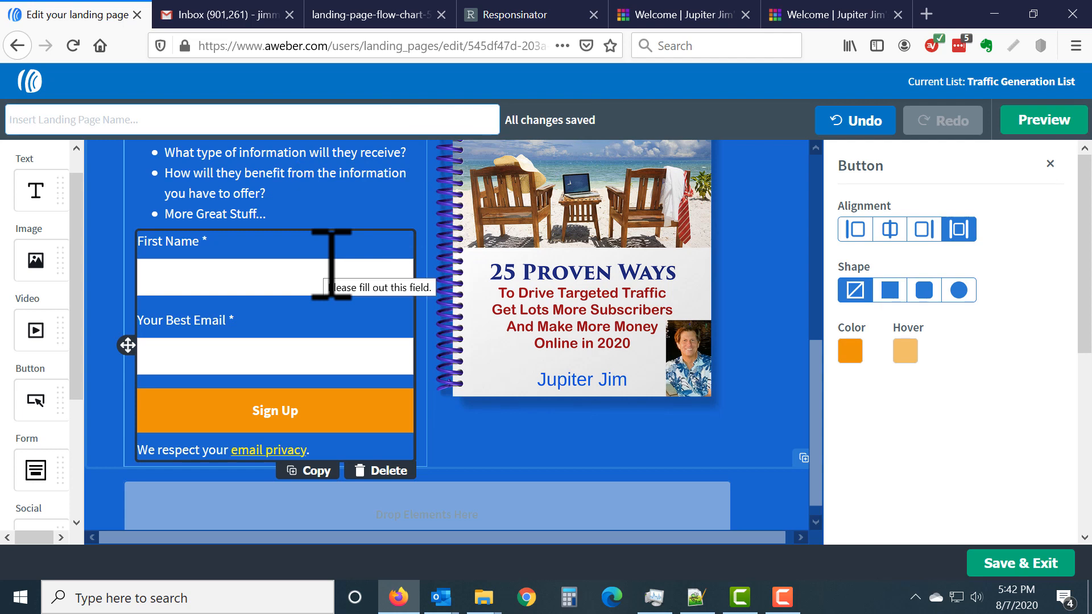
pyautogui.write('Beach Traffic Report')
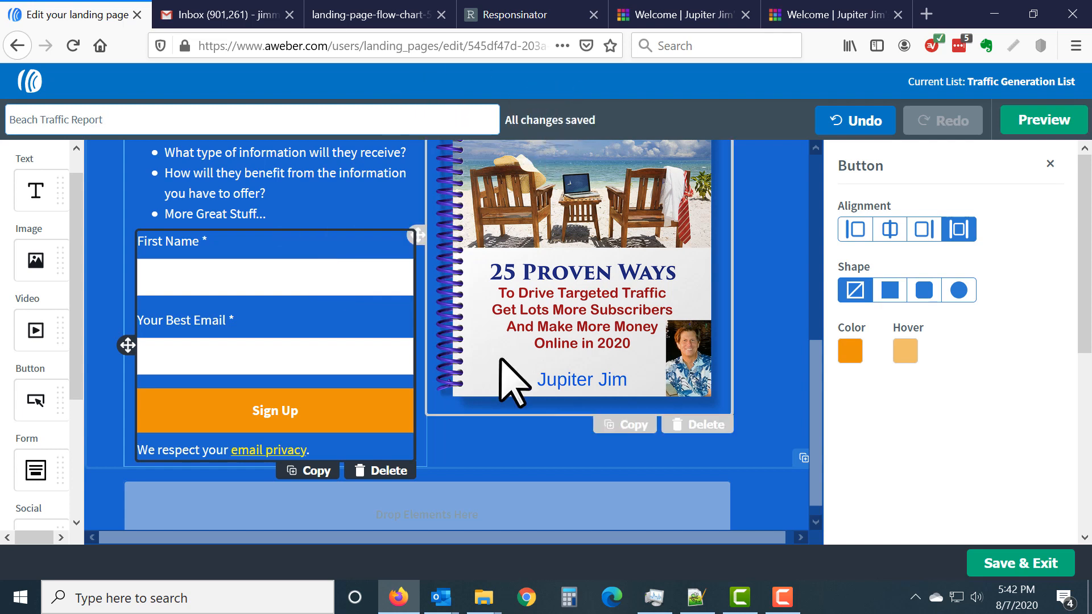
# Replace the sign-up form's button text with "Gimme The Book!".
pyautogui.click(287, 415)
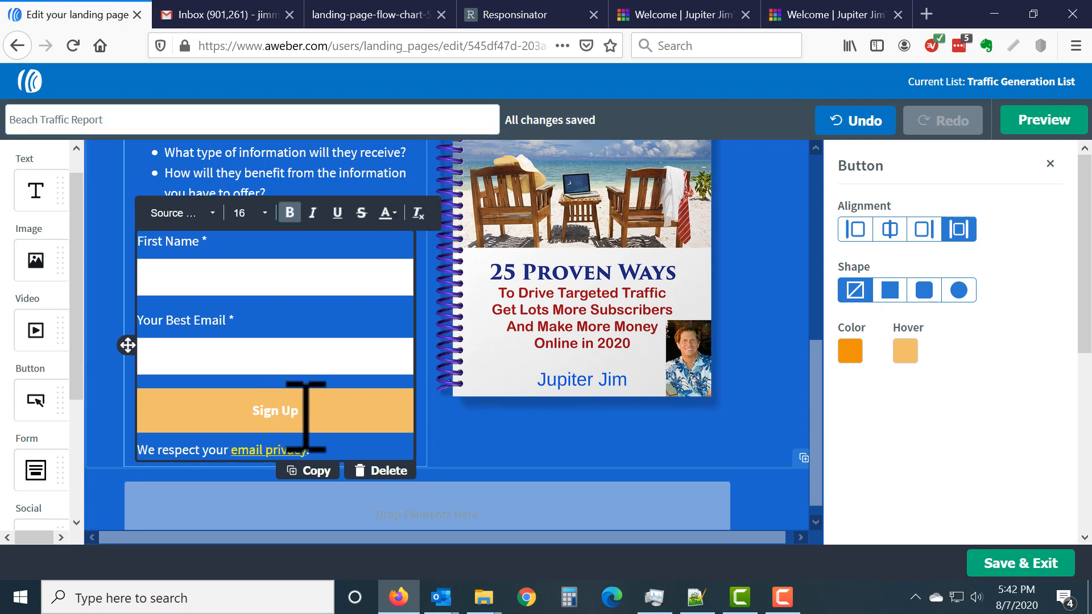
pyautogui.moveTo(306, 416); pyautogui.dragTo(245, 411)
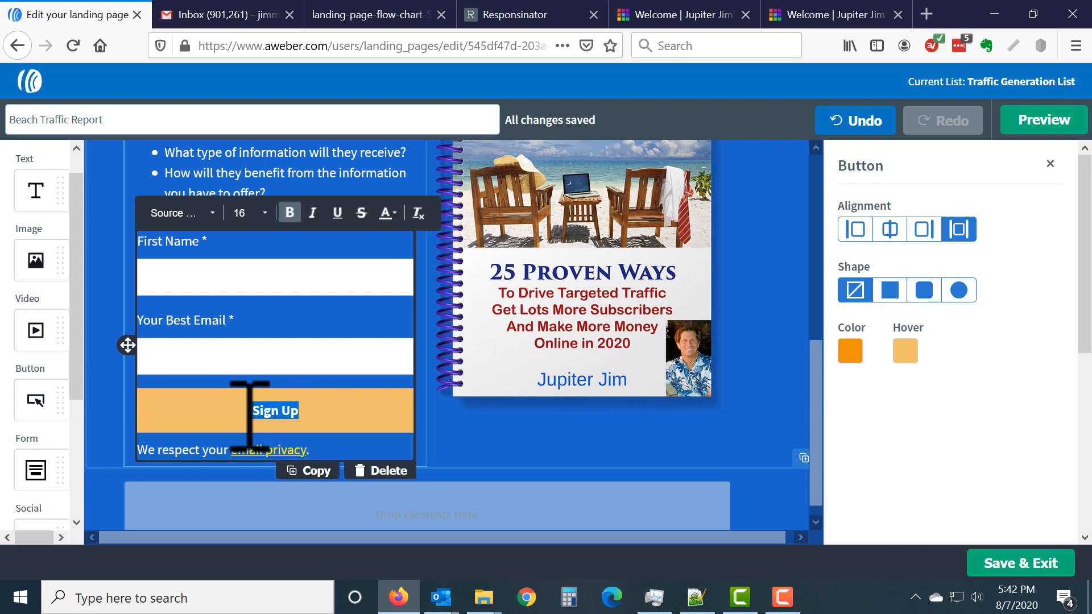
pyautogui.write('G')
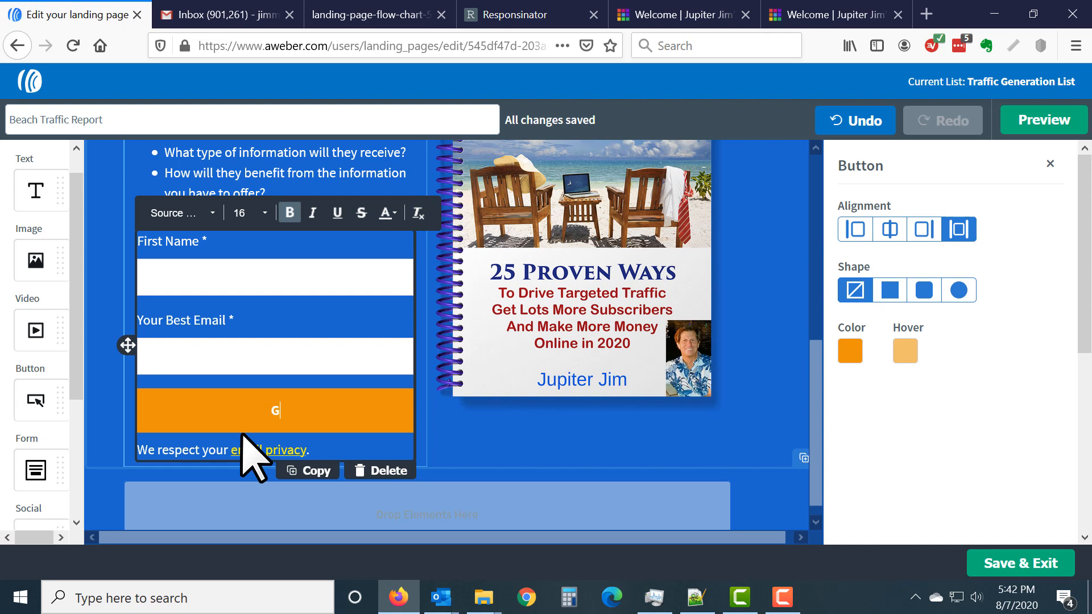
pyautogui.write('imme The Bo')
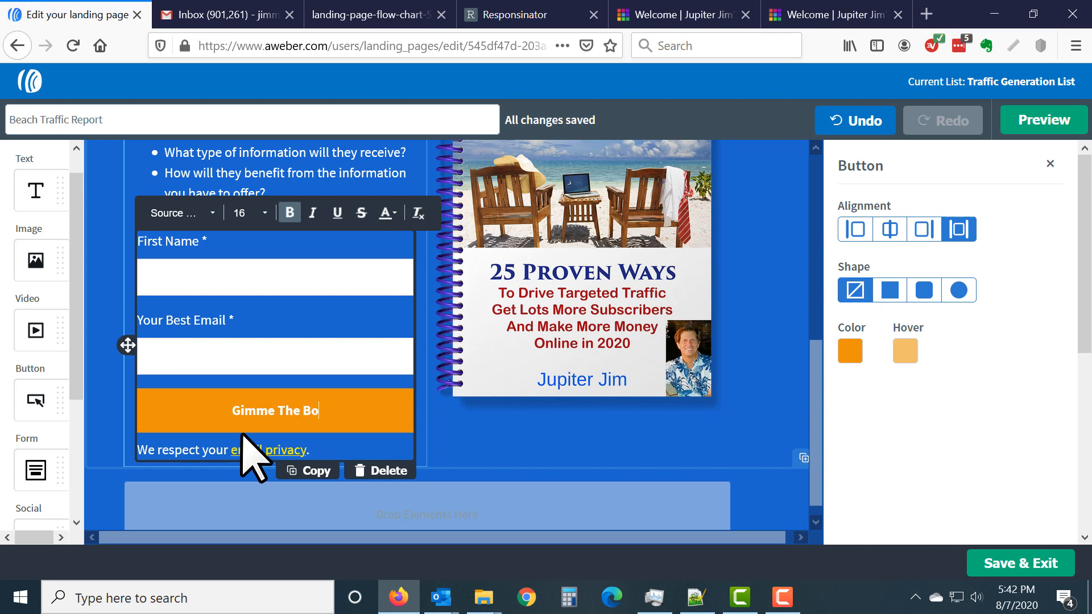
pyautogui.write('ok!')
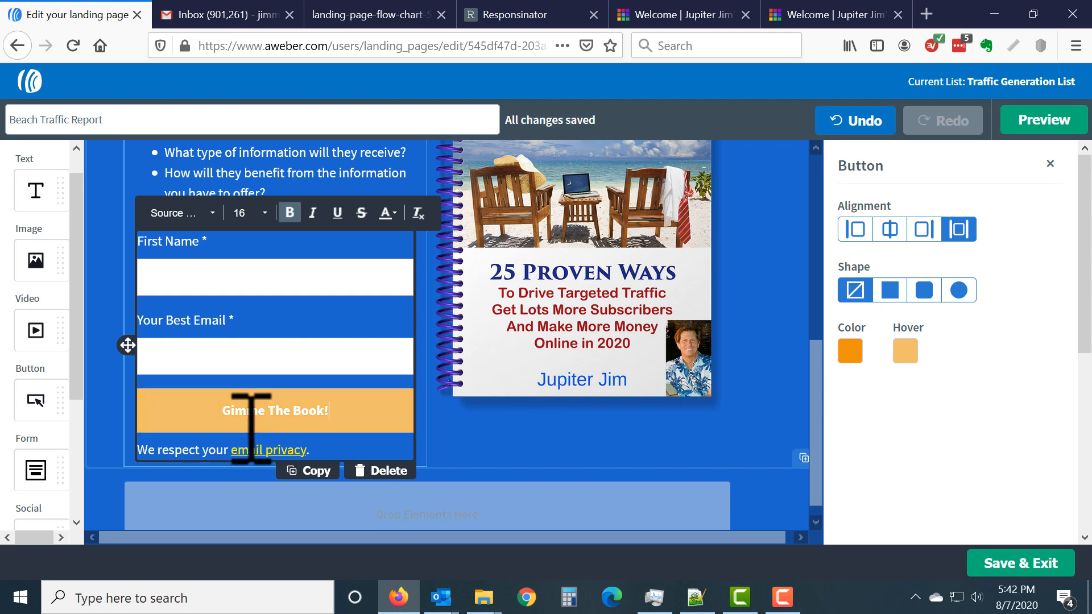
# Examine the sign-up form's submission settings and the available Thank You Page options.
pyautogui.click(305, 313)
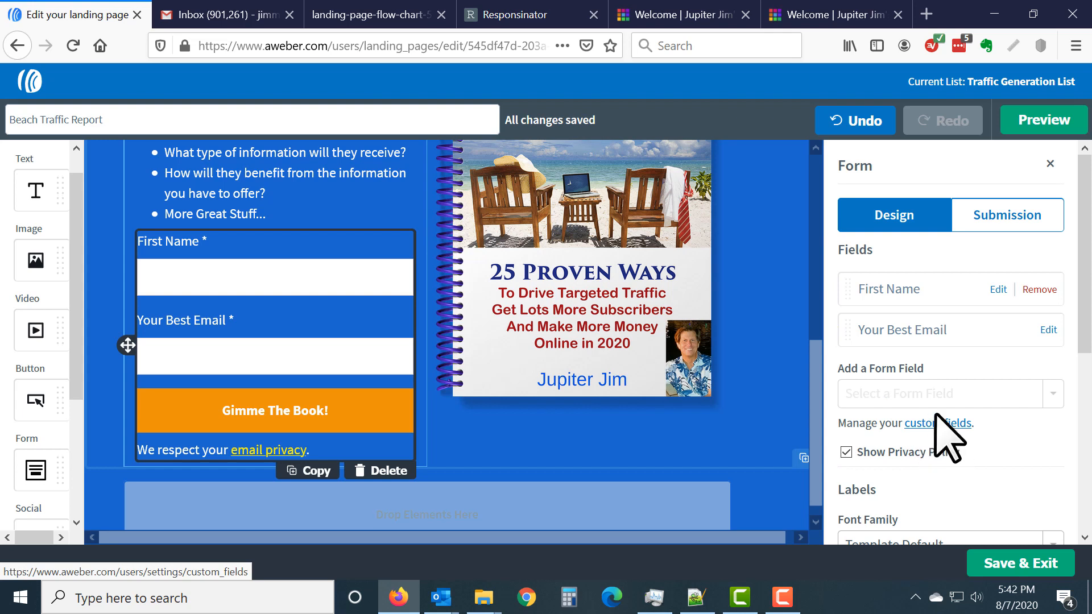
pyautogui.click(1009, 222)
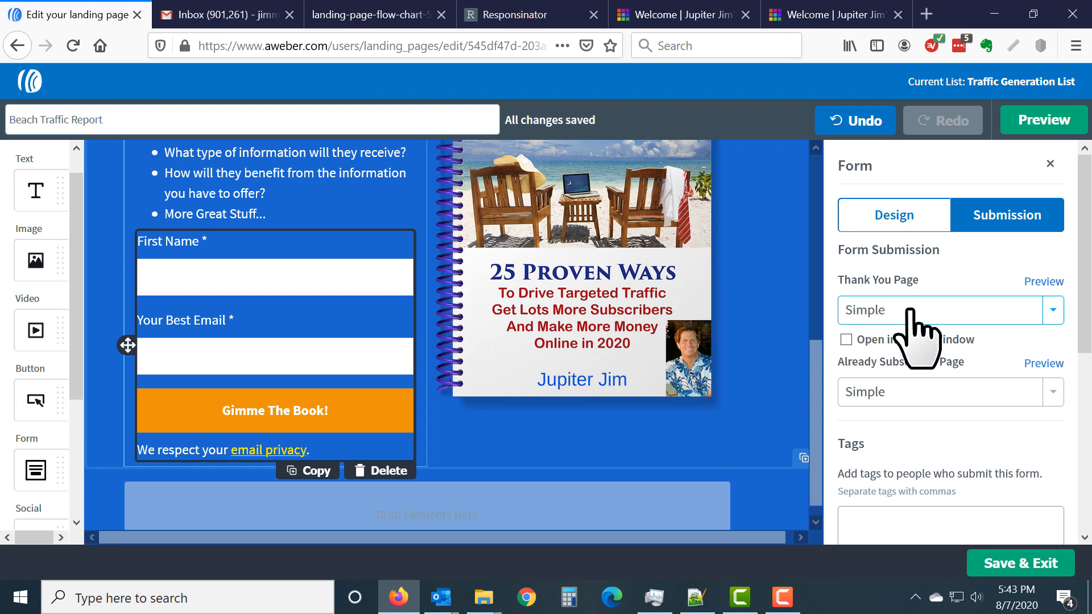
pyautogui.click(1054, 310)
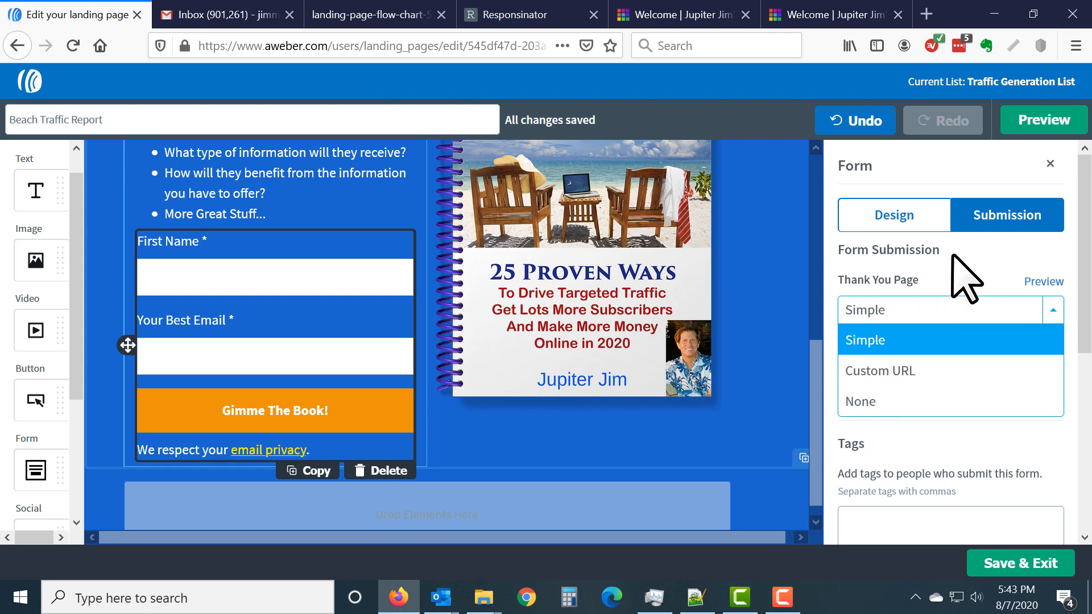
pyautogui.click(963, 283)
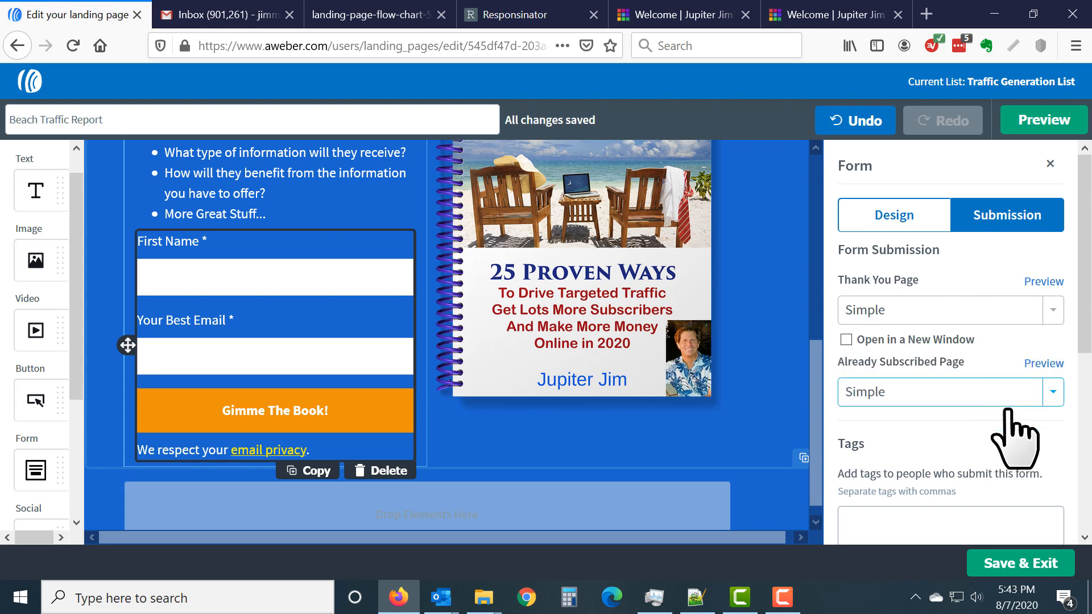
# Save and exit the Beach Traffic Report page and create a new landing page from the Confirmed Opt In template.
pyautogui.click(1024, 561)
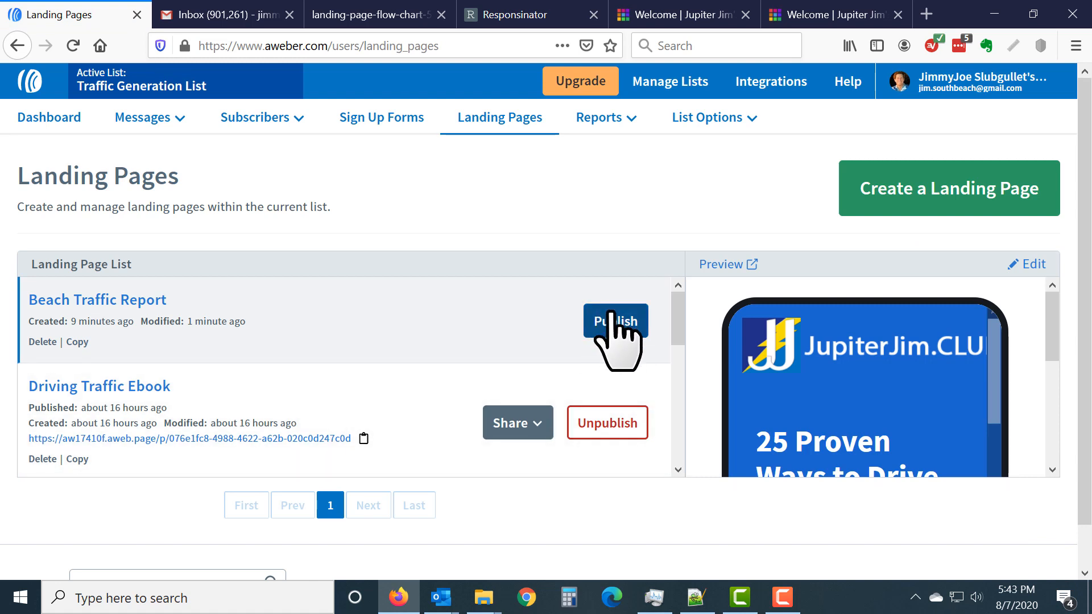
pyautogui.click(933, 195)
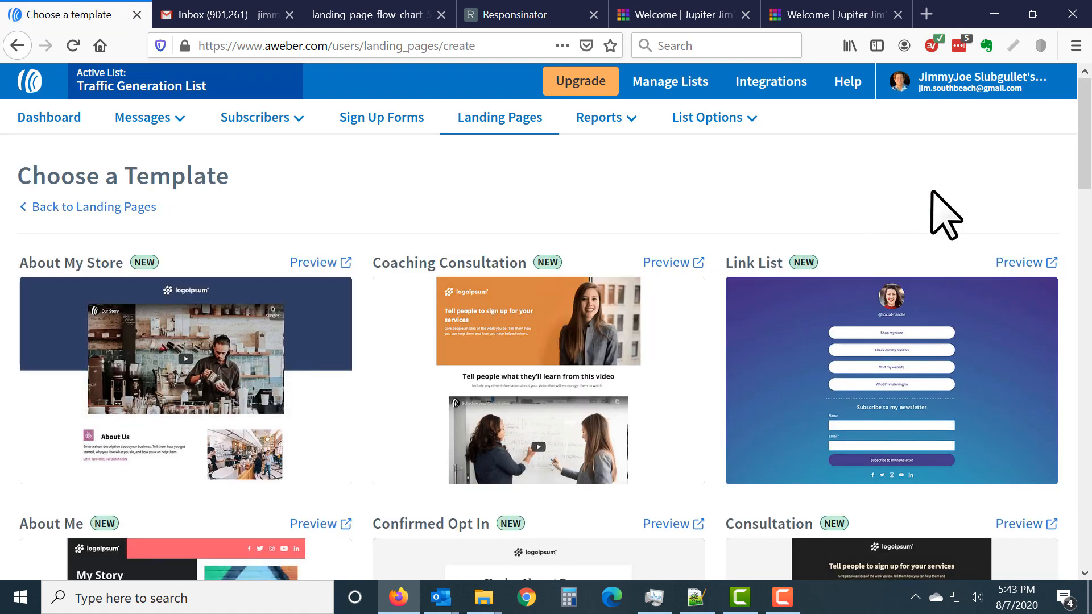
pyautogui.scroll(-3, 685, 267)
pyautogui.scroll(-3, 694, 290)
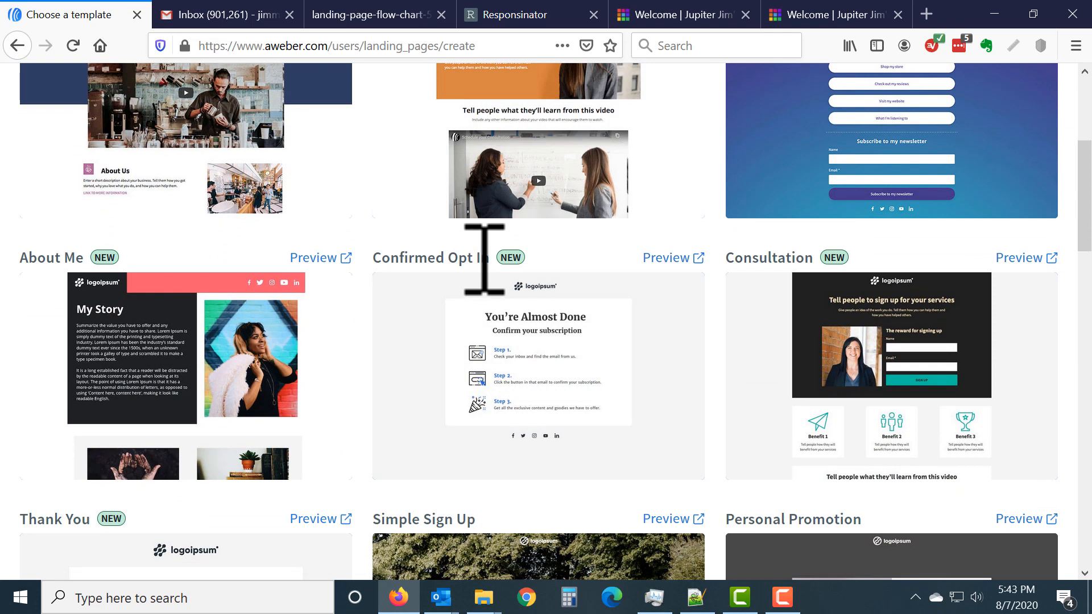
pyautogui.moveTo(526, 380)
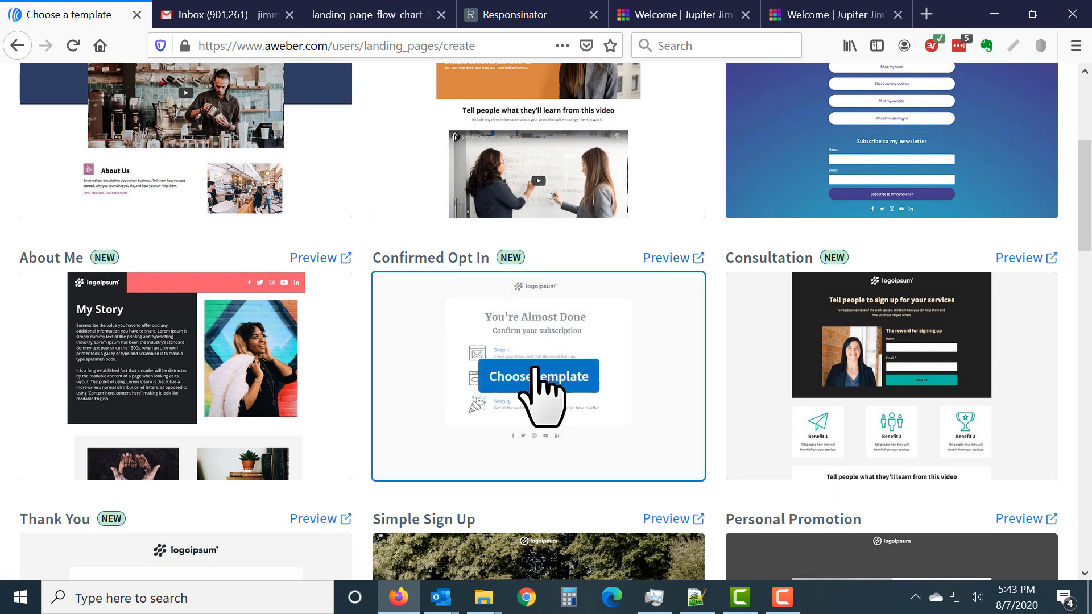
pyautogui.click(536, 371)
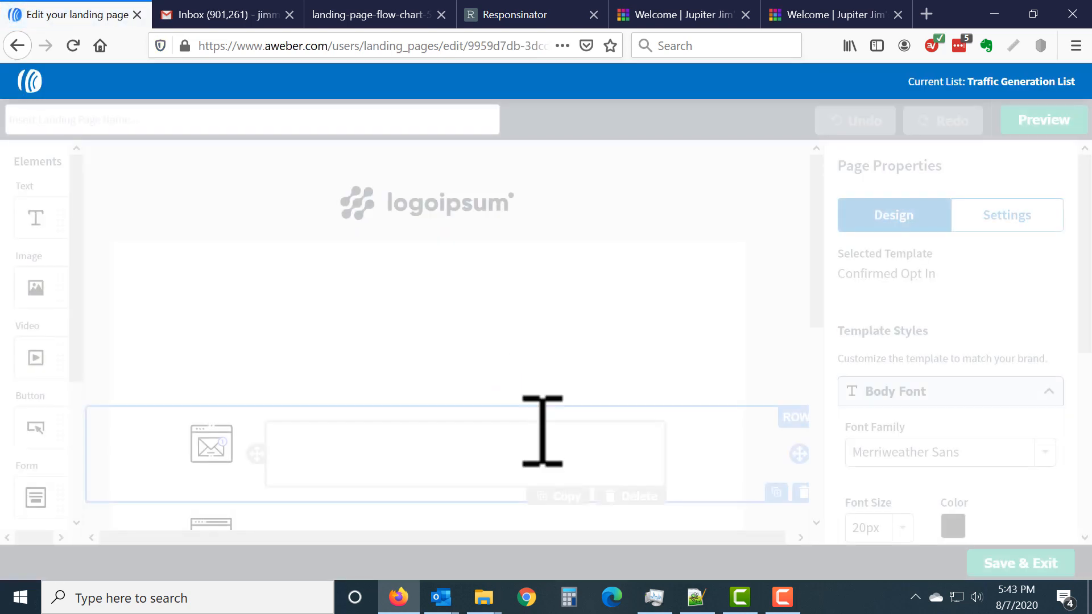
# Replace the template's placeholder logo with the JupiterJim.CLUB logo from the account's own images and enlarge it.
pyautogui.scroll(-5, 599, 333)
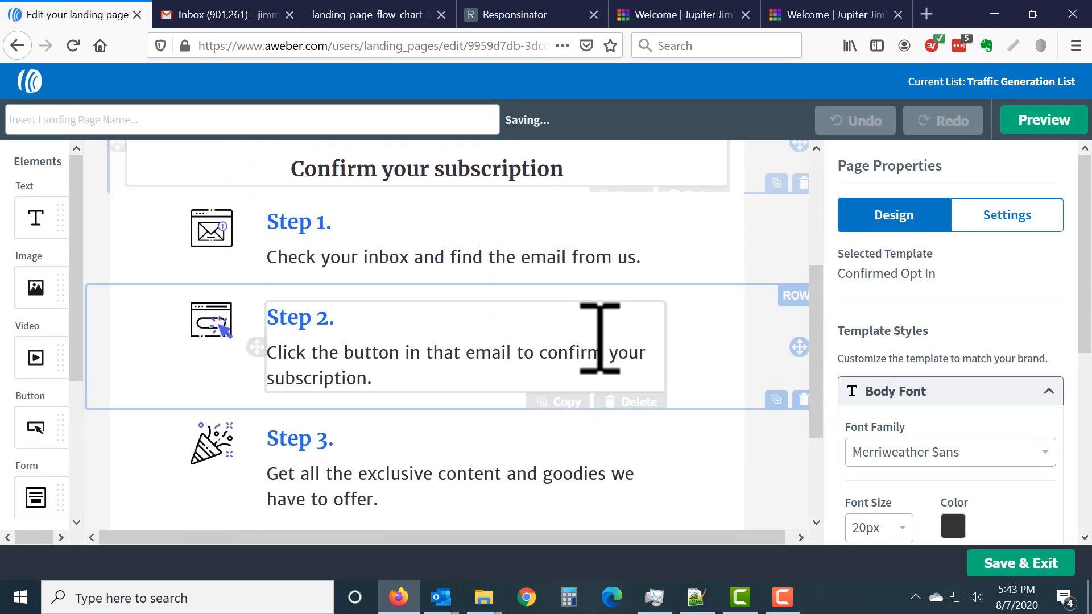
pyautogui.scroll(6, 600, 337)
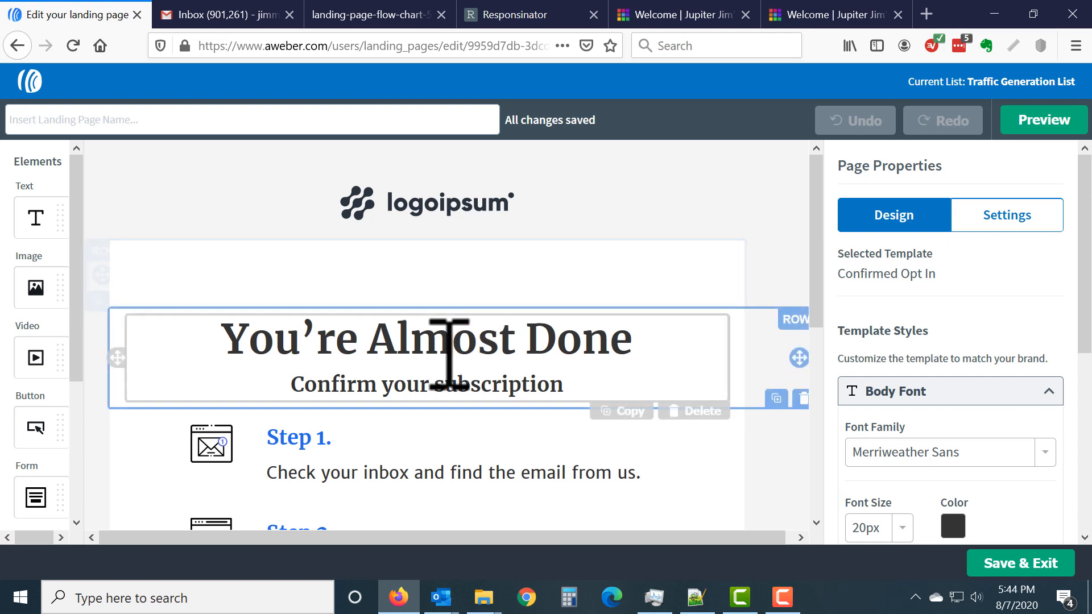
pyautogui.scroll(-2, 446, 359)
pyautogui.scroll(-1, 447, 358)
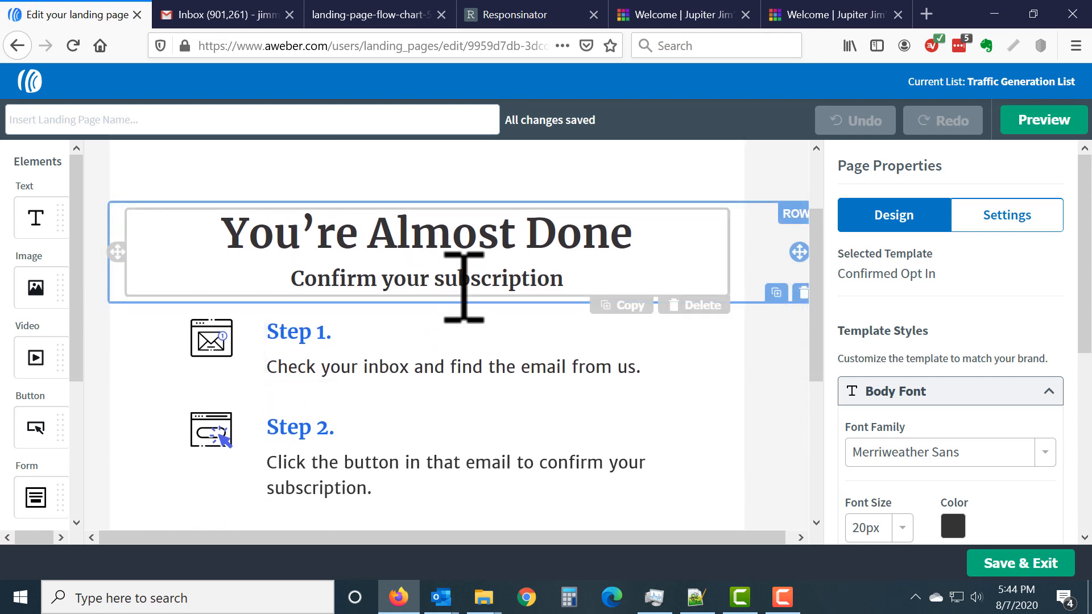
pyautogui.scroll(1, 586, 415)
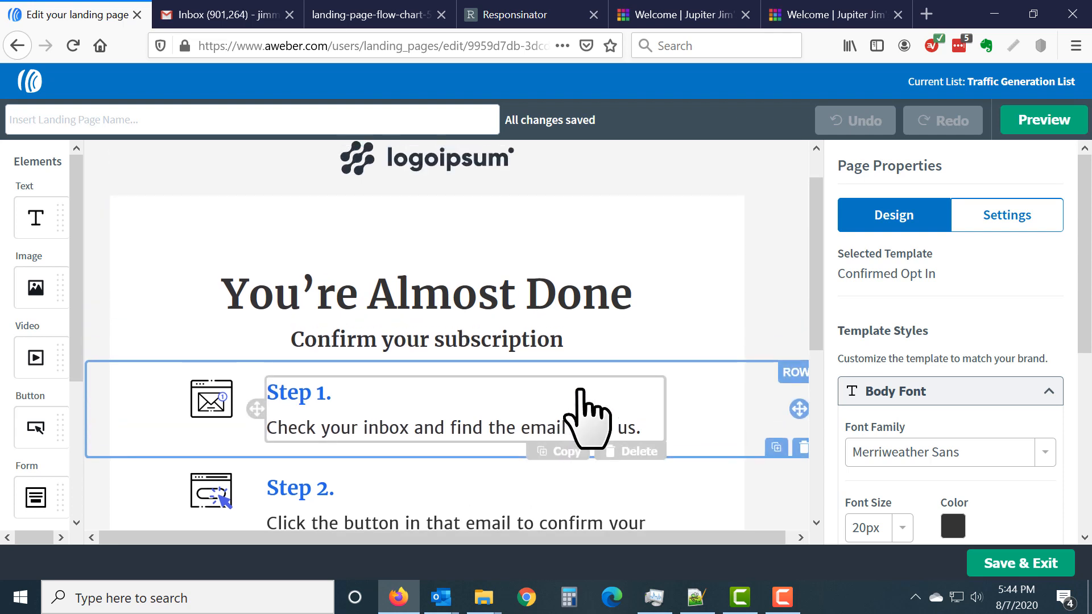
pyautogui.scroll(1, 586, 410)
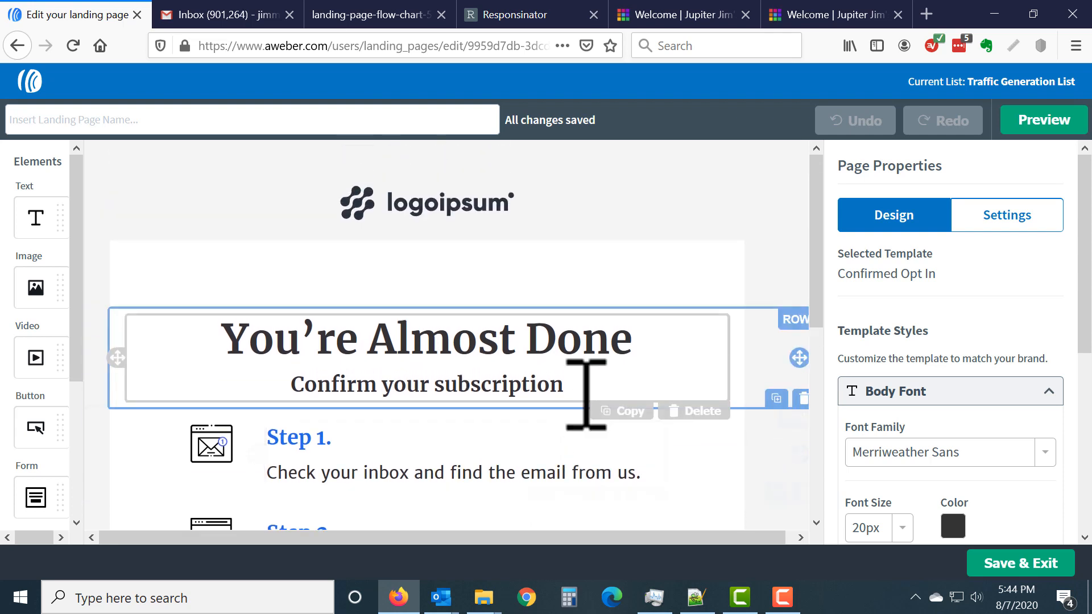
pyautogui.click(438, 218)
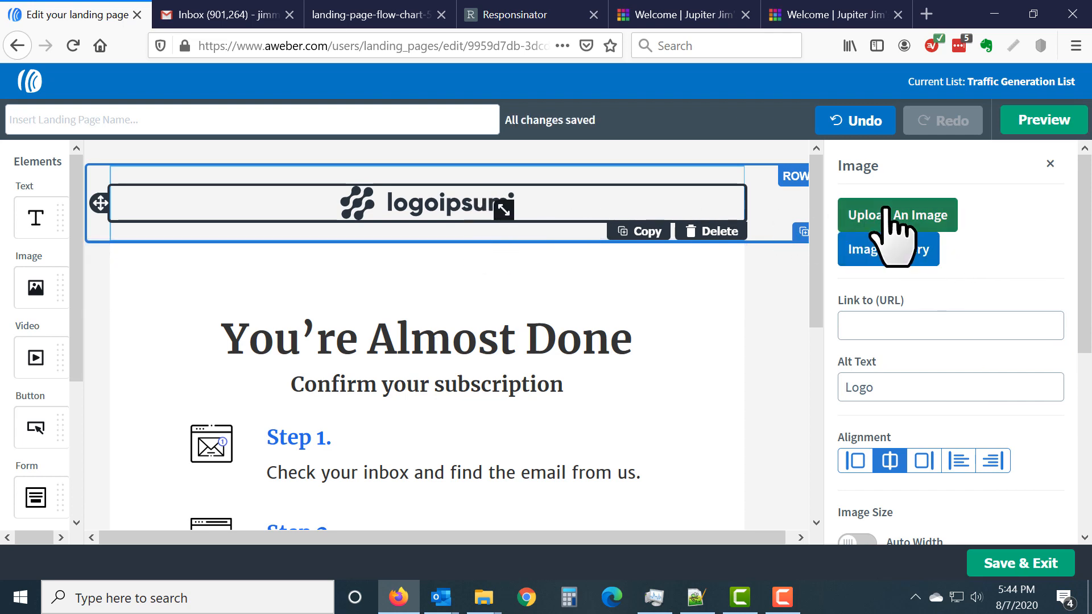
pyautogui.click(892, 253)
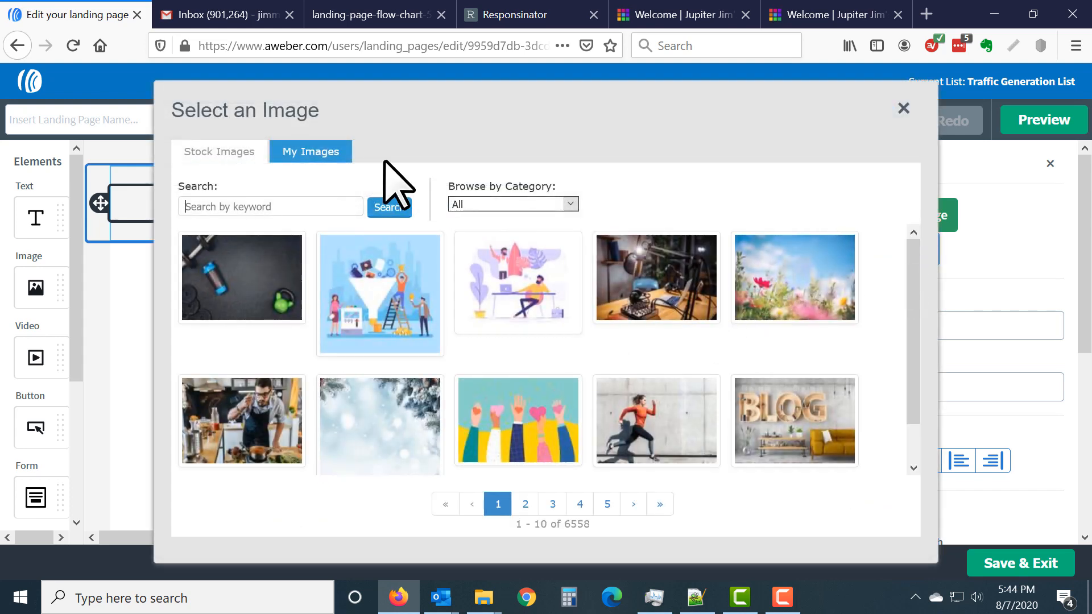
pyautogui.click(323, 151)
pyautogui.moveTo(378, 239)
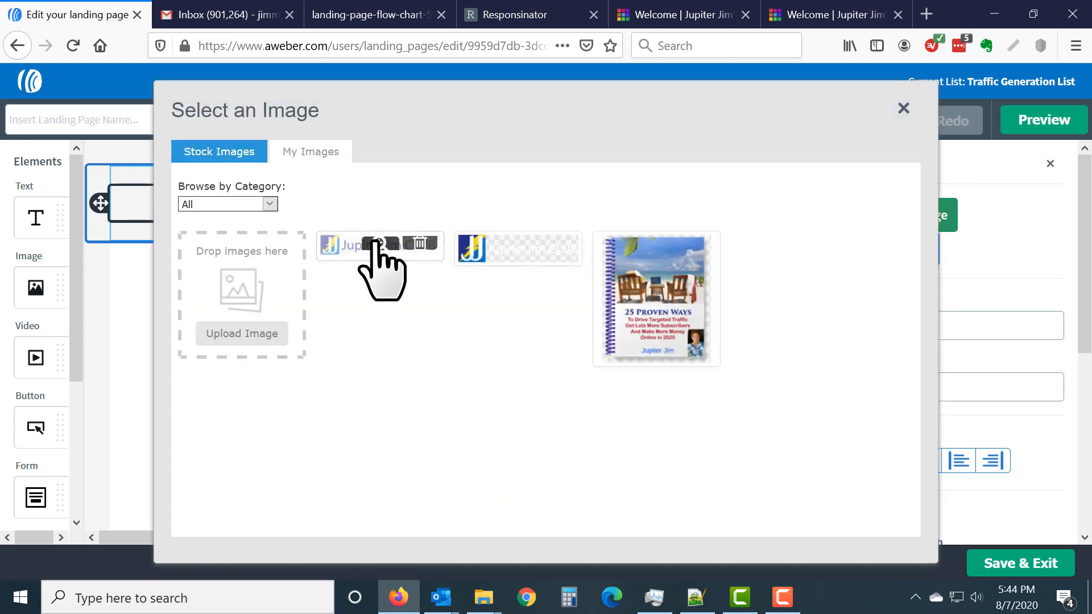
pyautogui.click(340, 248)
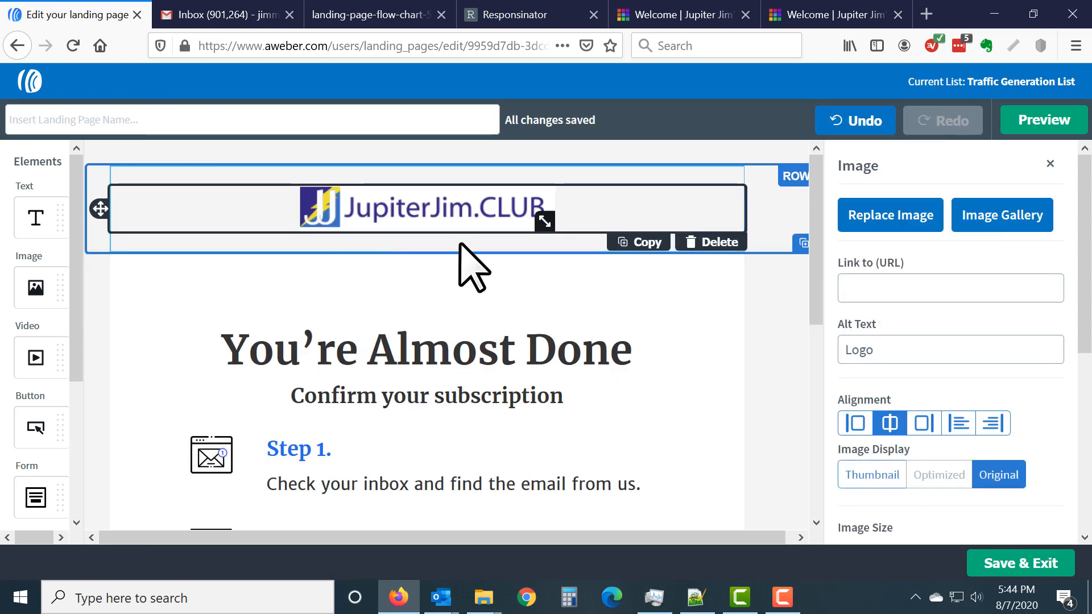
pyautogui.moveTo(542, 215); pyautogui.dragTo(604, 242)
# Change the text under Step 3 to "Get helpful emails and your Traffic Report".
pyautogui.scroll(-4, 740, 392)
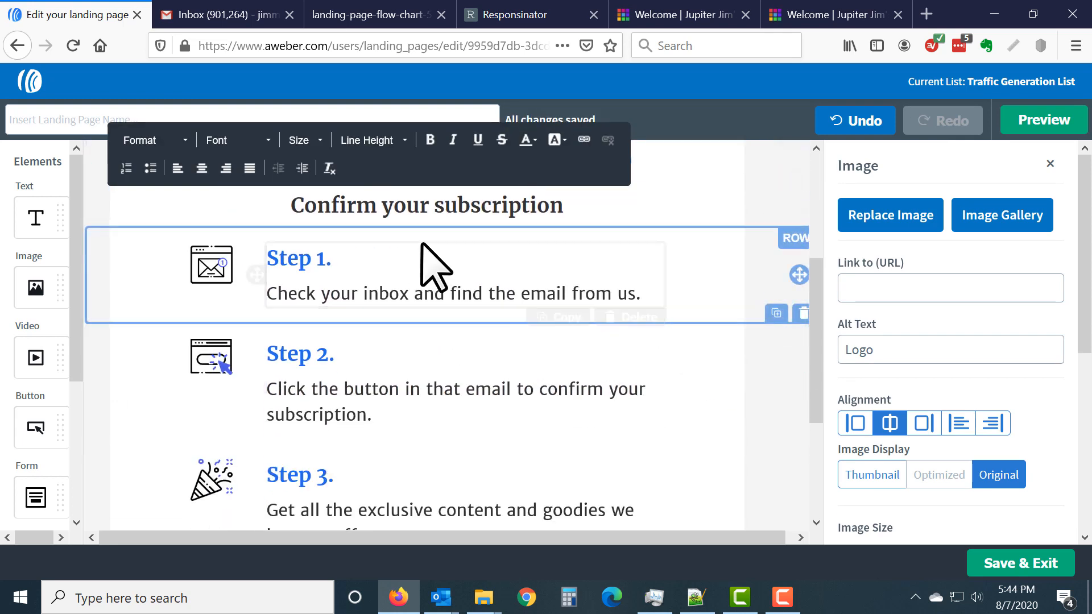
pyautogui.scroll(2, 444, 317)
pyautogui.scroll(-2, 443, 313)
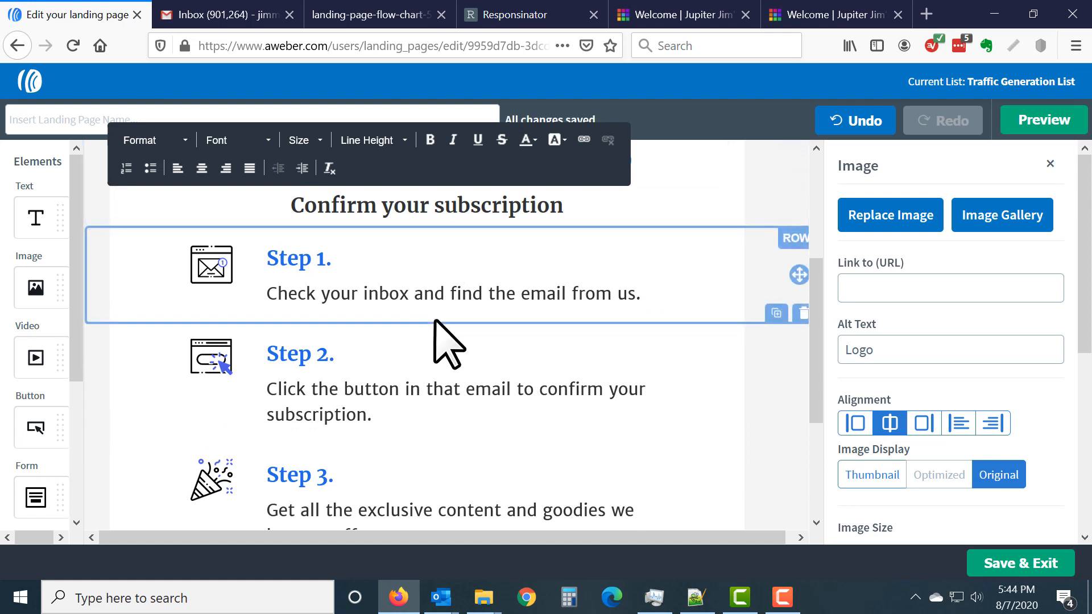
pyautogui.scroll(-2, 445, 343)
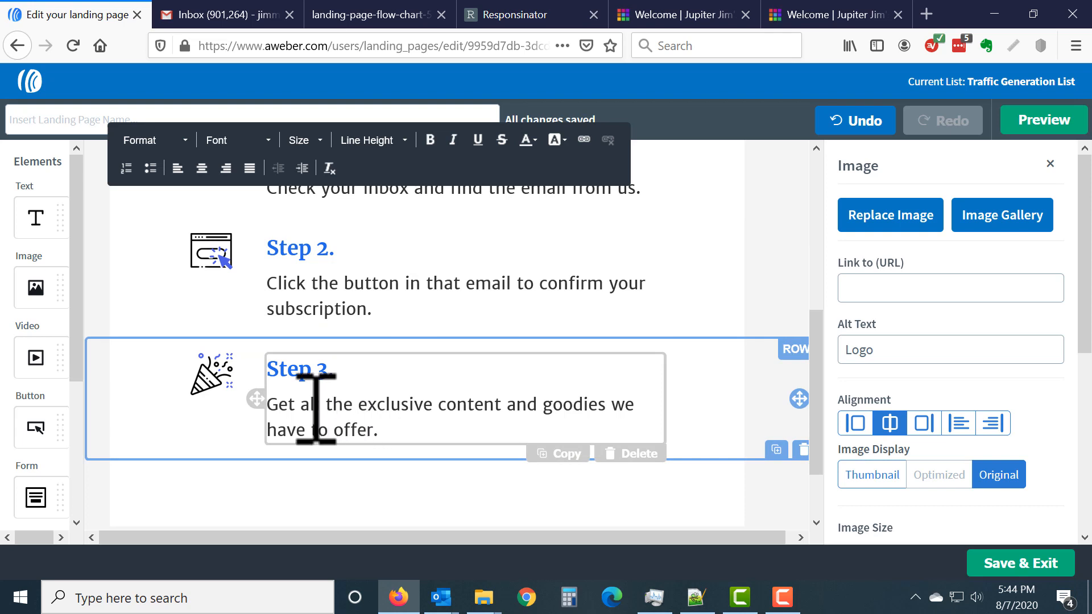
pyautogui.moveTo(297, 405); pyautogui.dragTo(435, 440)
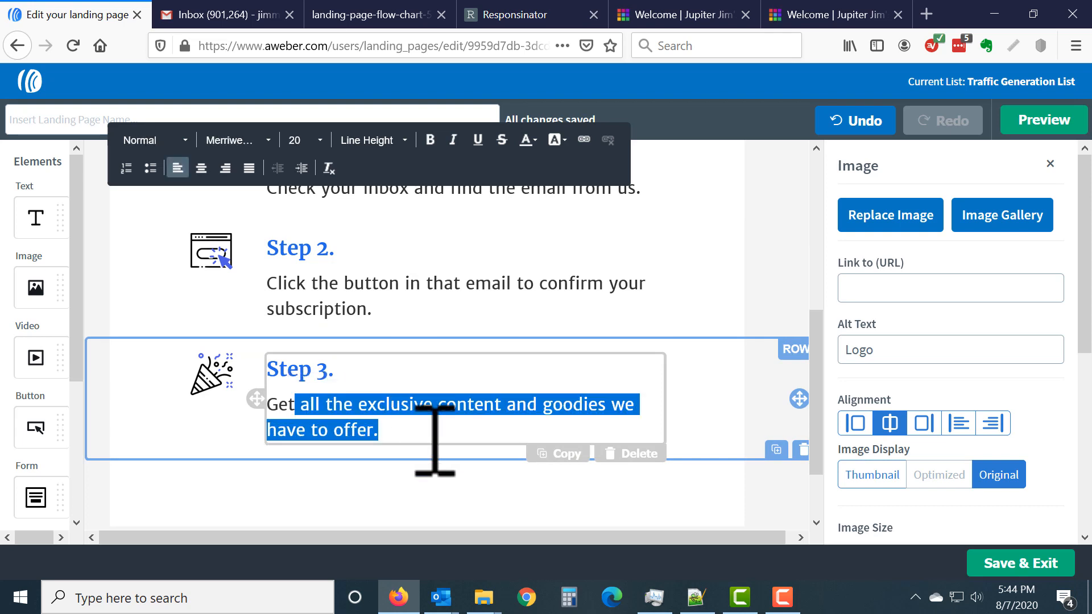
pyautogui.press('BackSpace')
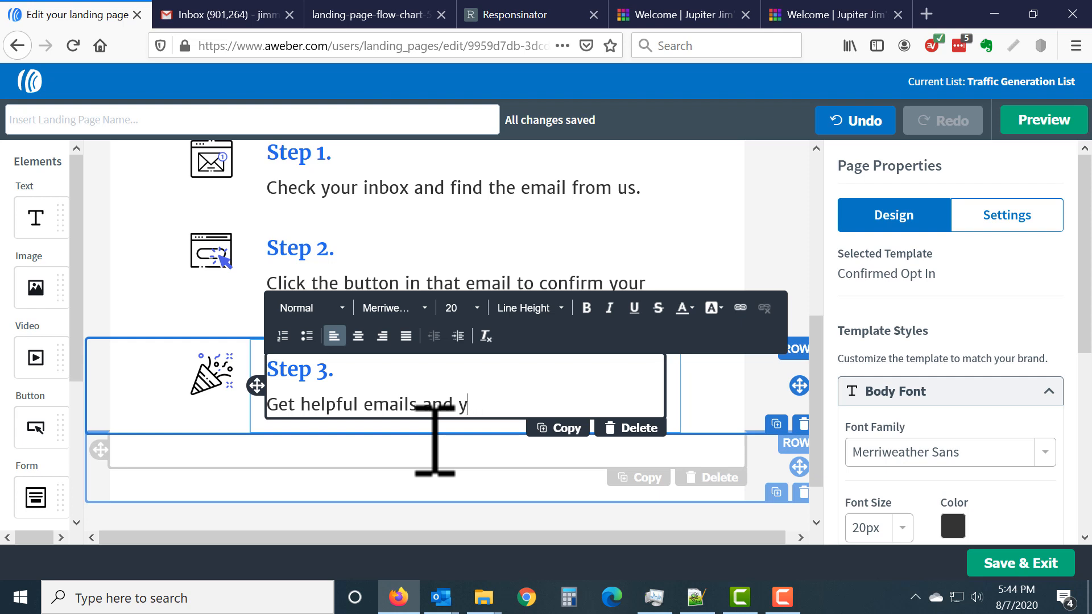
pyautogui.write('ffic Report')
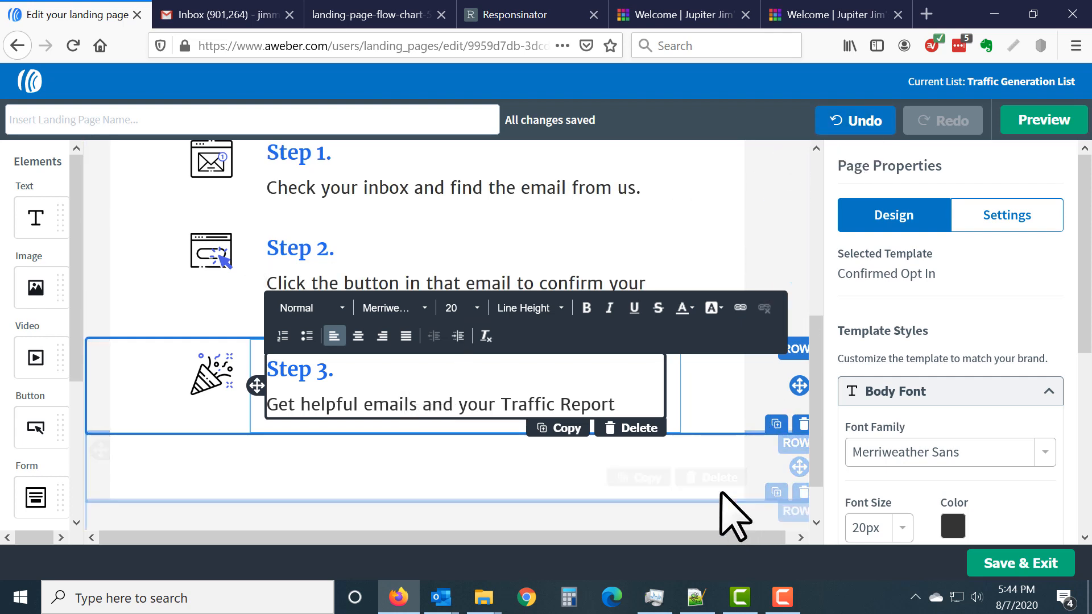
# Delete the social media icons element from the row beneath the three steps.
pyautogui.click(549, 510)
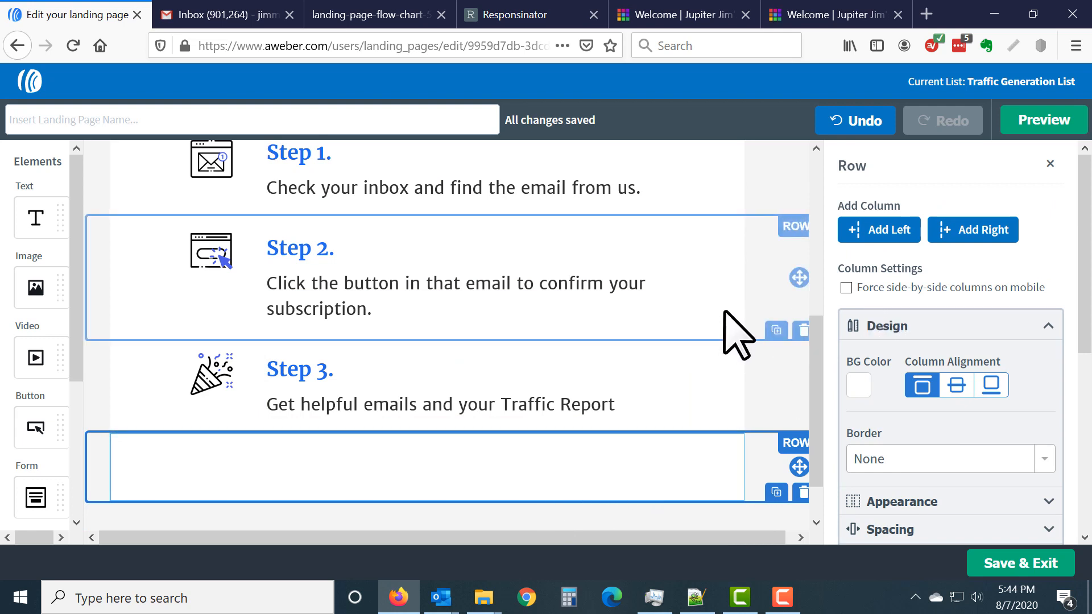
pyautogui.scroll(-2, 740, 336)
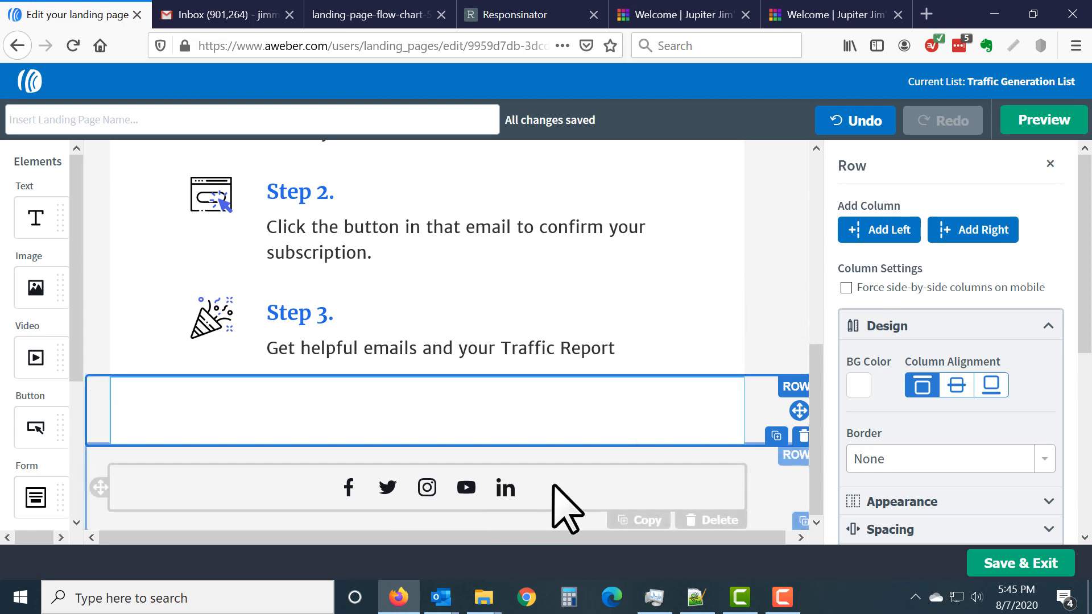
pyautogui.click(711, 519)
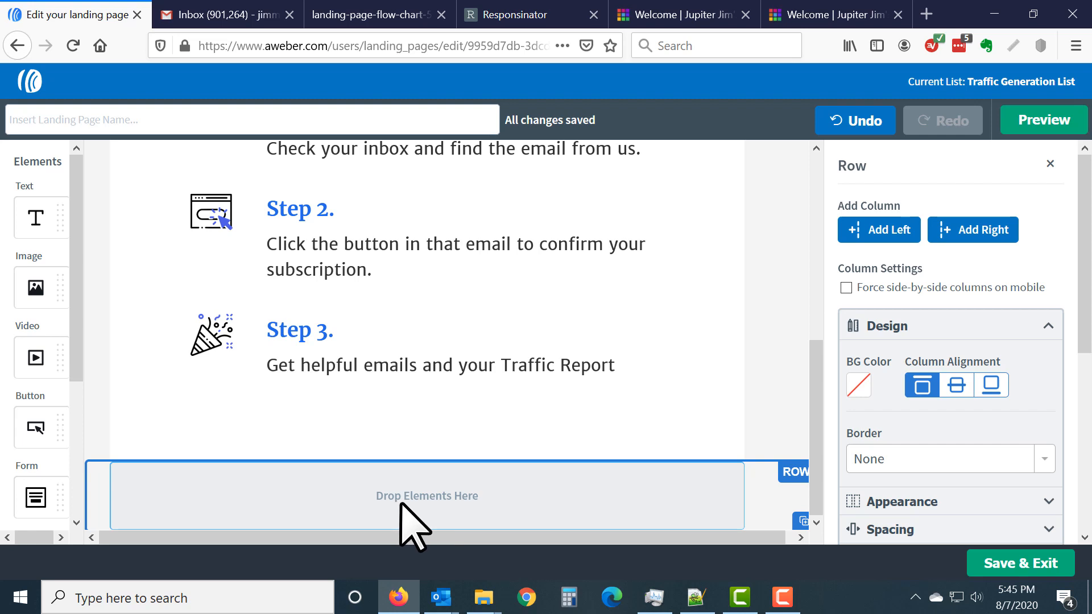
# Save the untitled opt-in page, reopen it from the landing page list and name it Thank You - Beach Traffic Report.
pyautogui.scroll(6, 508, 349)
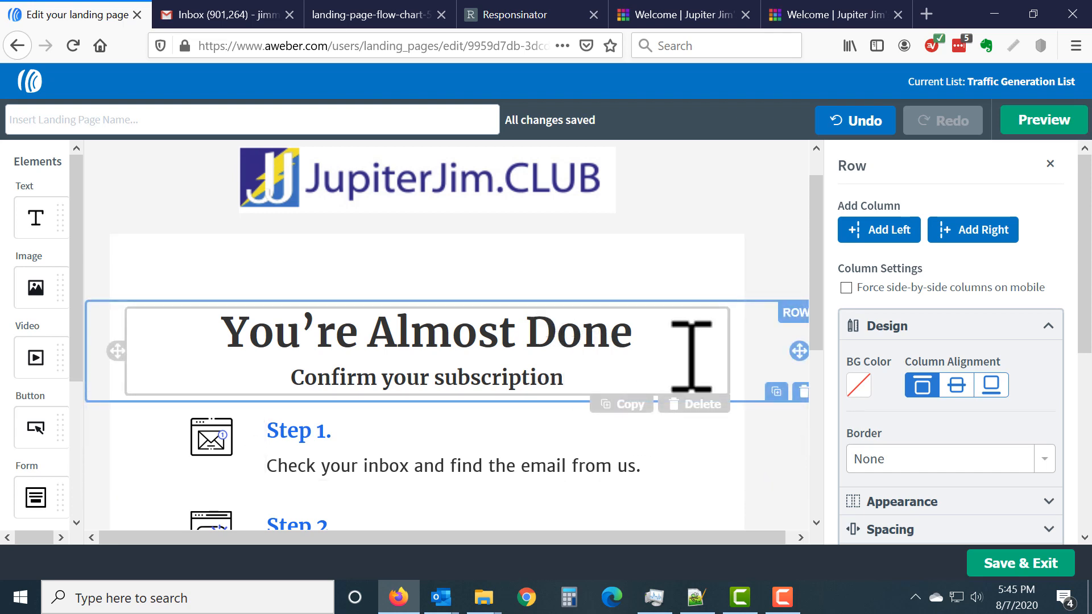
pyautogui.click(1019, 563)
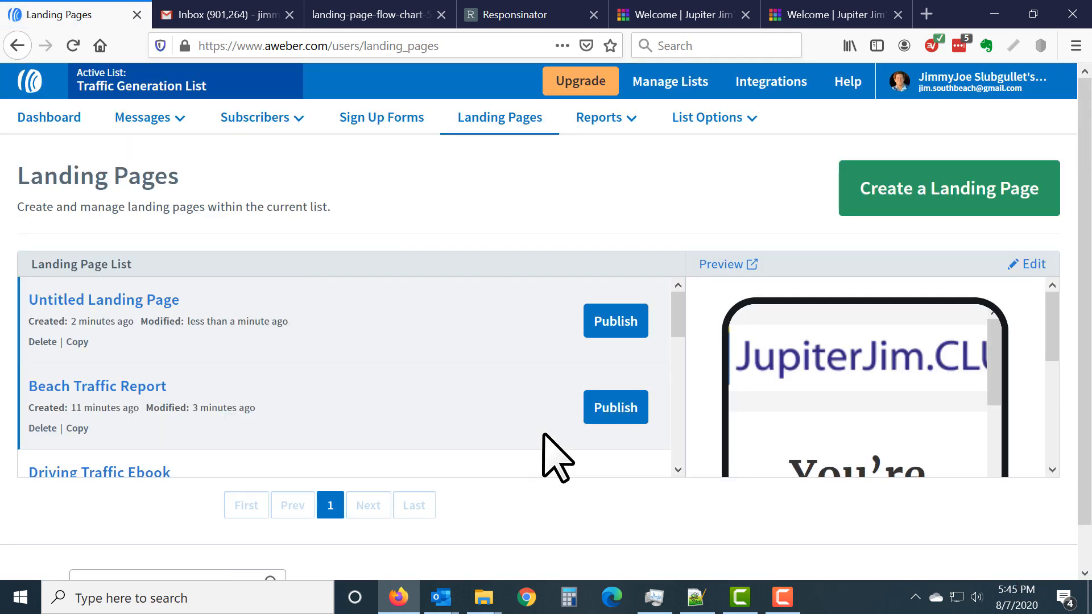
pyautogui.click(142, 302)
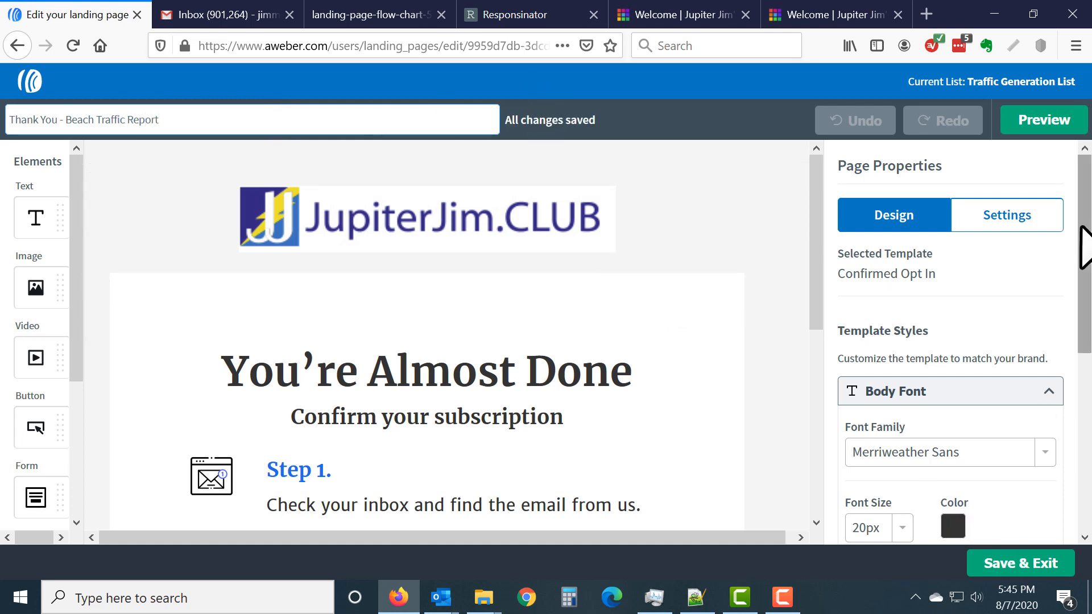
pyautogui.click(1023, 564)
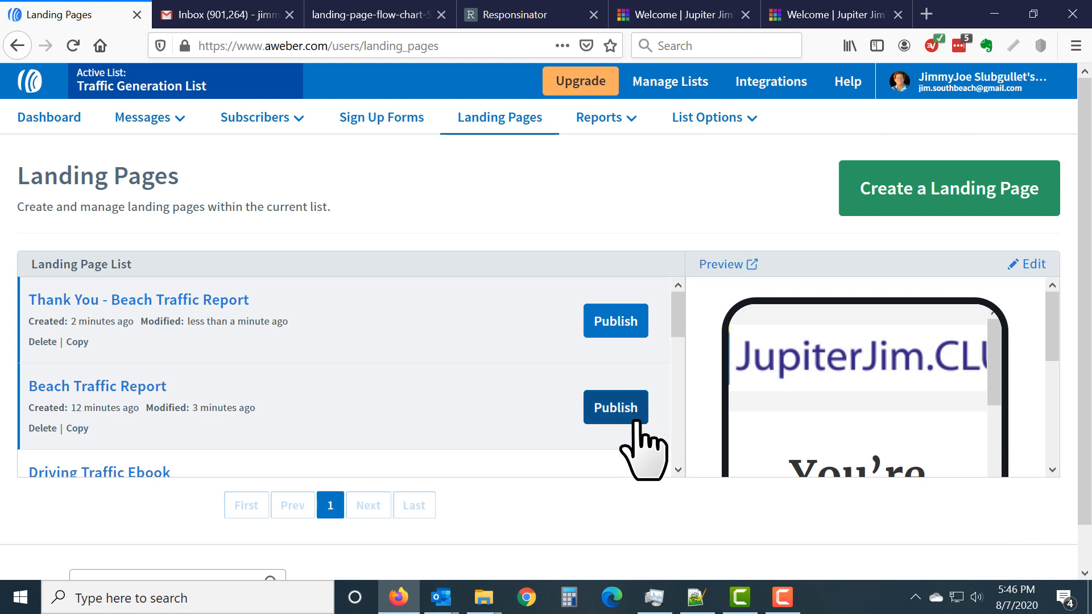
# Publish the Thank You - Beach Traffic Report page and copy its URL for sharing.
pyautogui.click(615, 322)
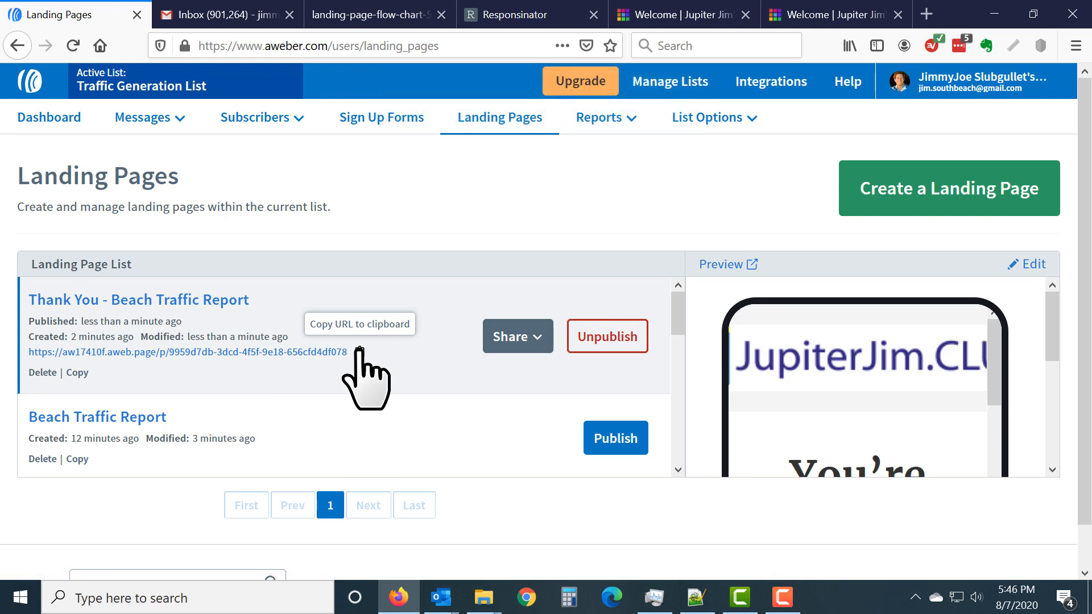
pyautogui.click(528, 339)
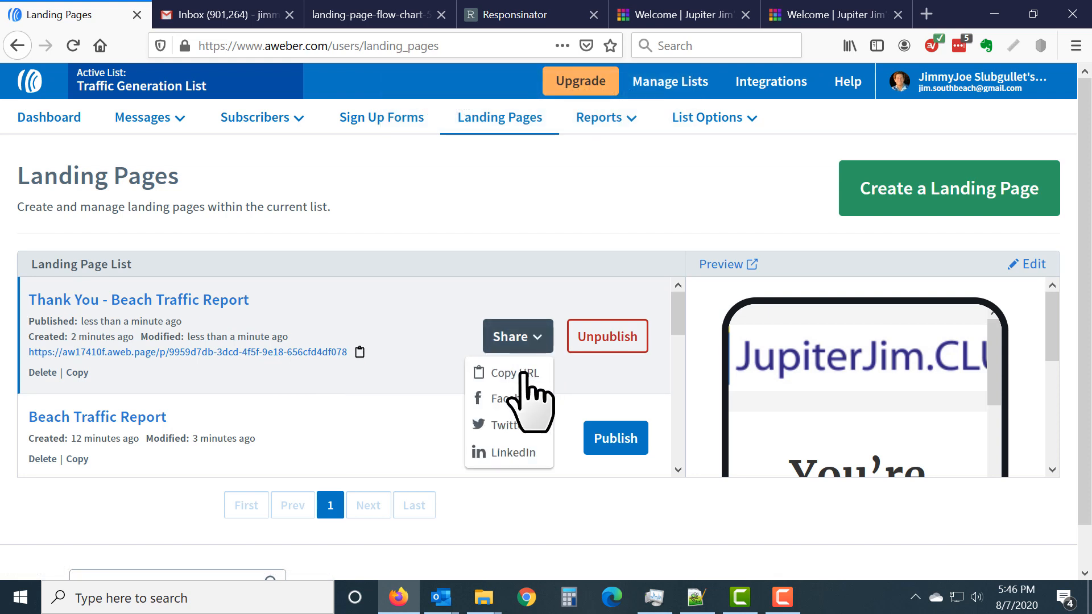
pyautogui.click(522, 378)
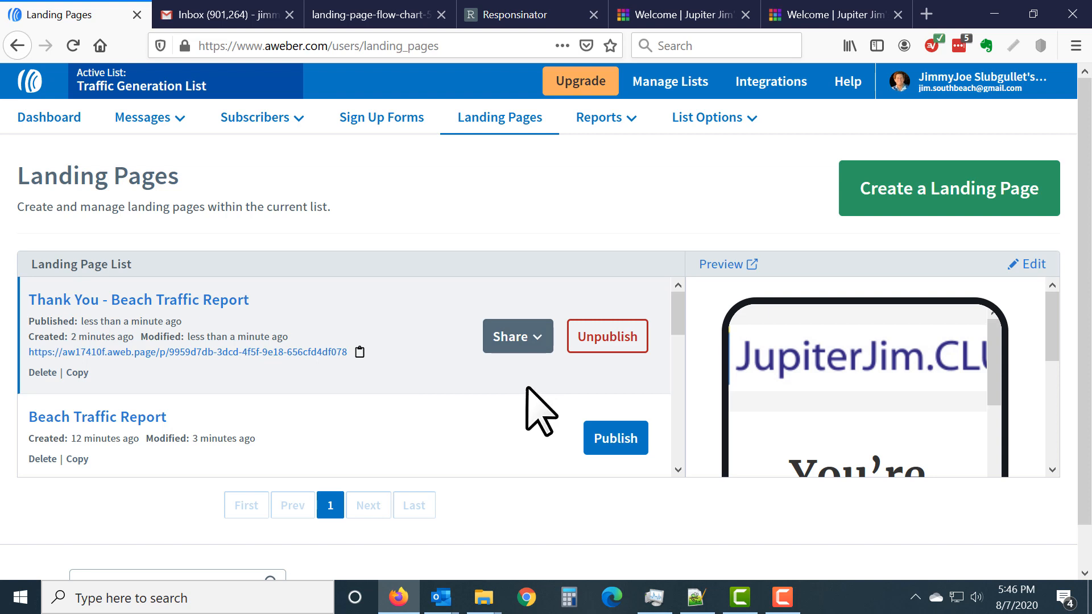
pyautogui.scroll(-4, 424, 438)
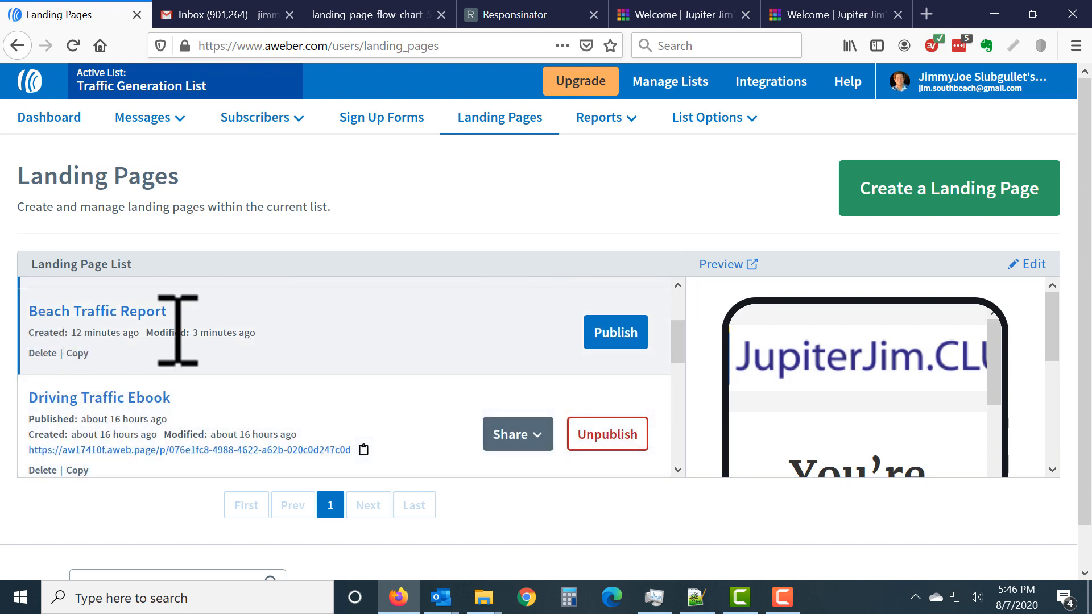
# Publish the Beach Traffic Report page and open the submission settings of its sign-up form for editing.
pyautogui.click(614, 332)
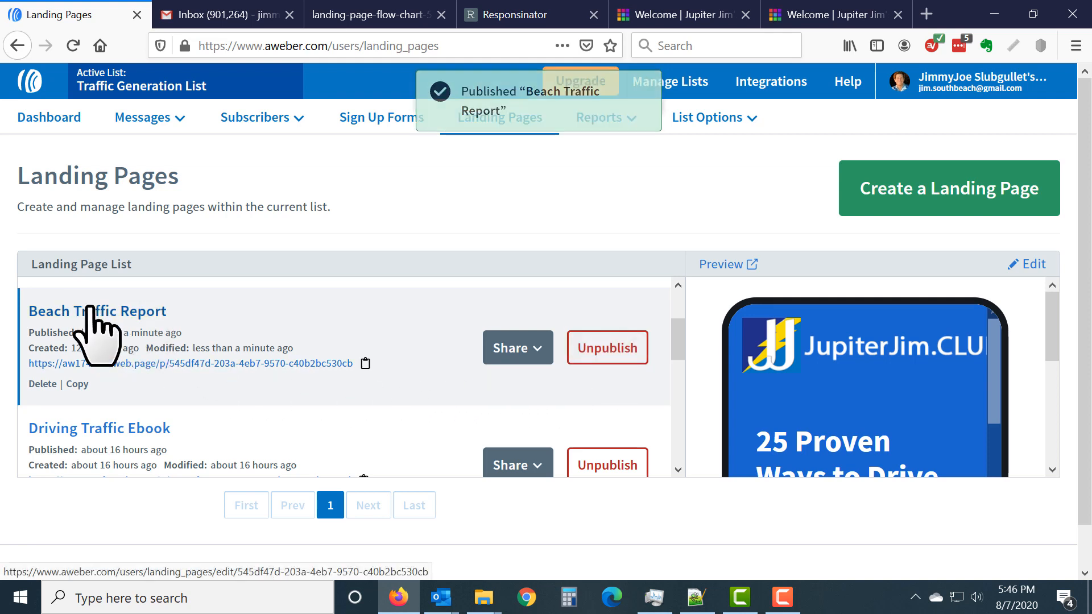
pyautogui.click(94, 335)
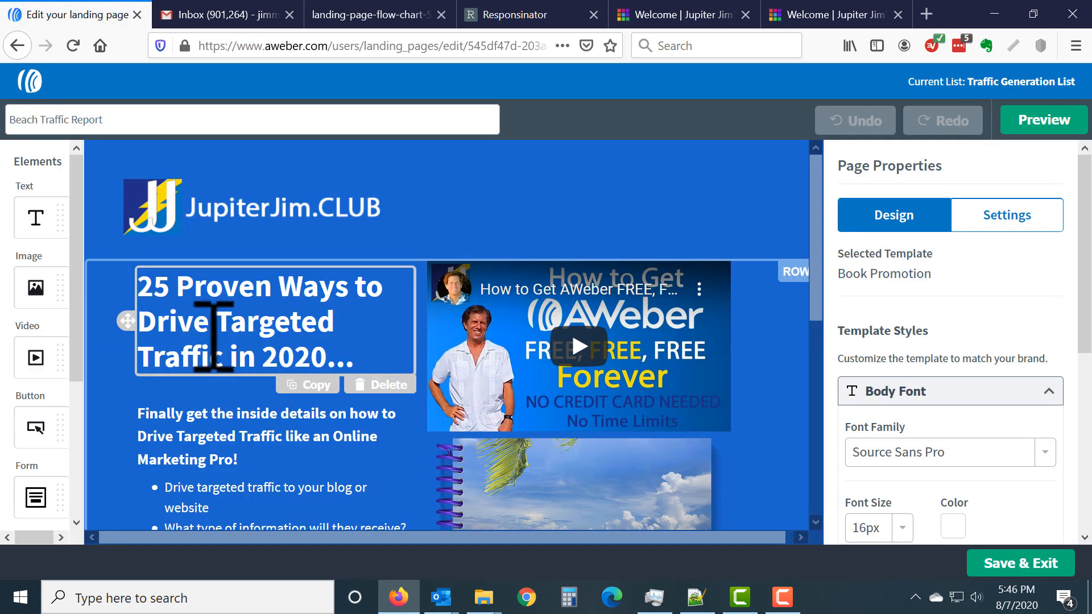
pyautogui.scroll(-5, 220, 342)
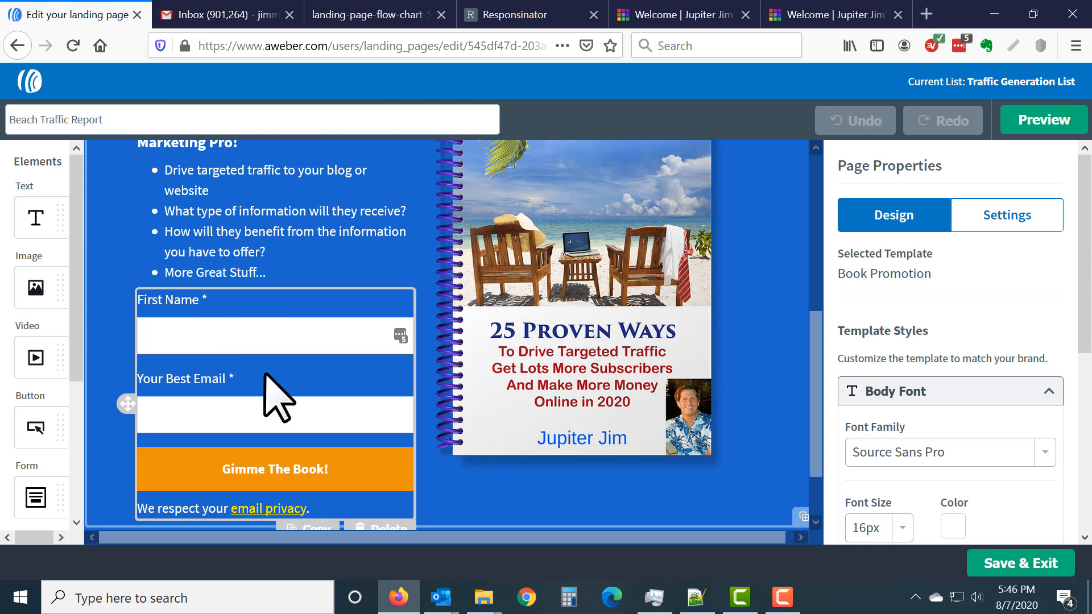
pyautogui.click(277, 397)
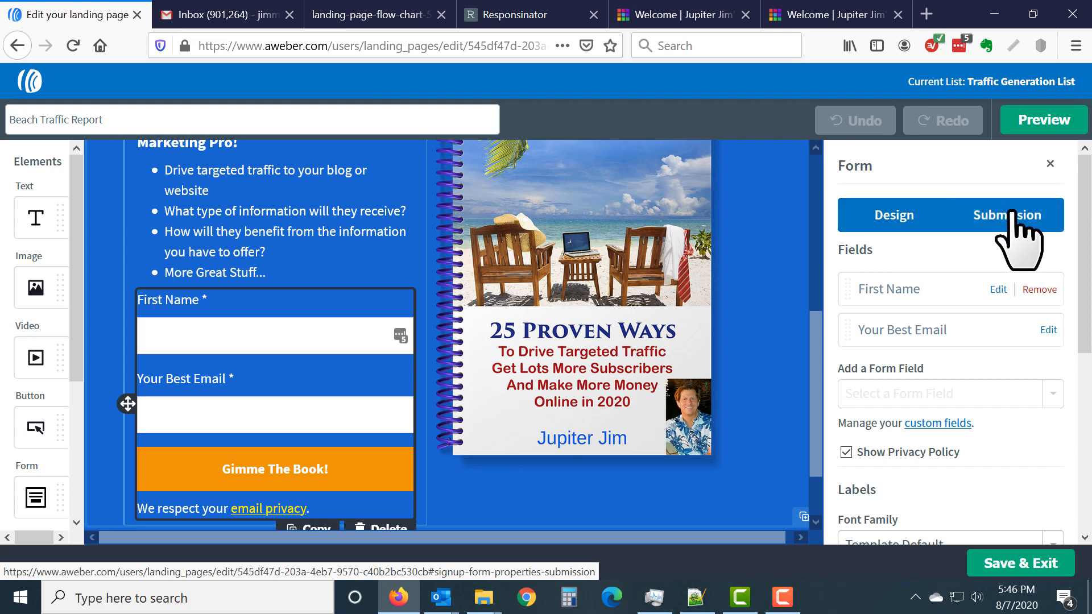
pyautogui.click(1019, 239)
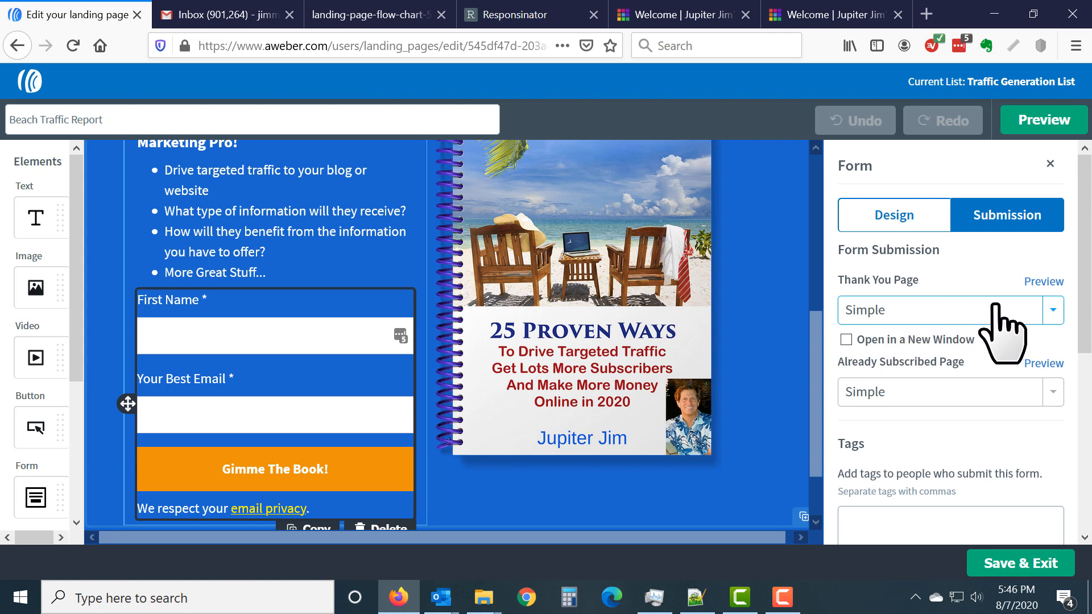
# Set the form's Thank You Page to Custom URL and paste the copied address of the published thank-you page.
pyautogui.click(1053, 312)
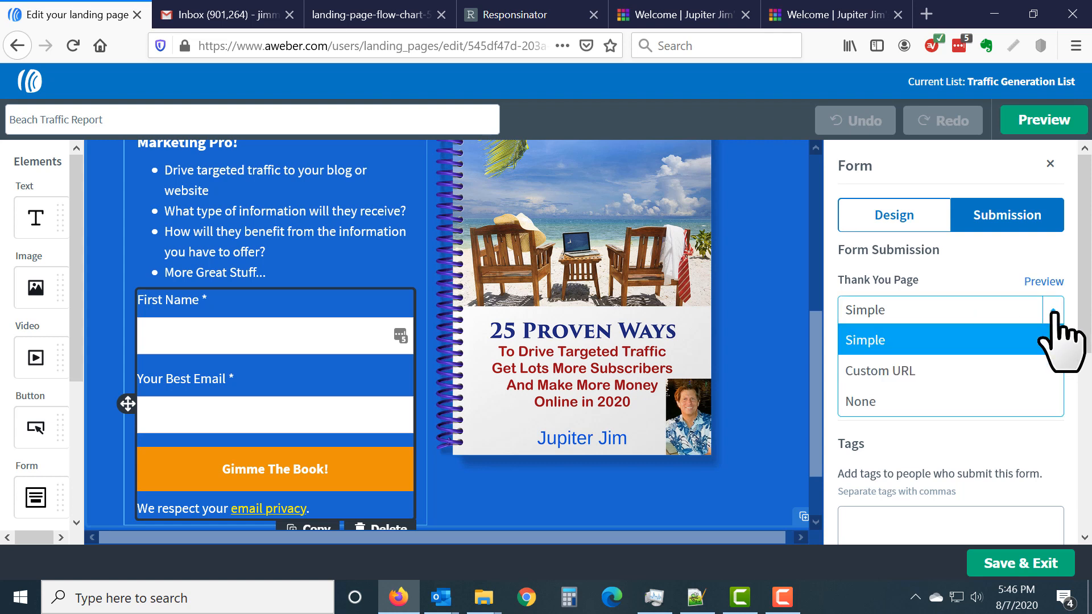
pyautogui.click(916, 371)
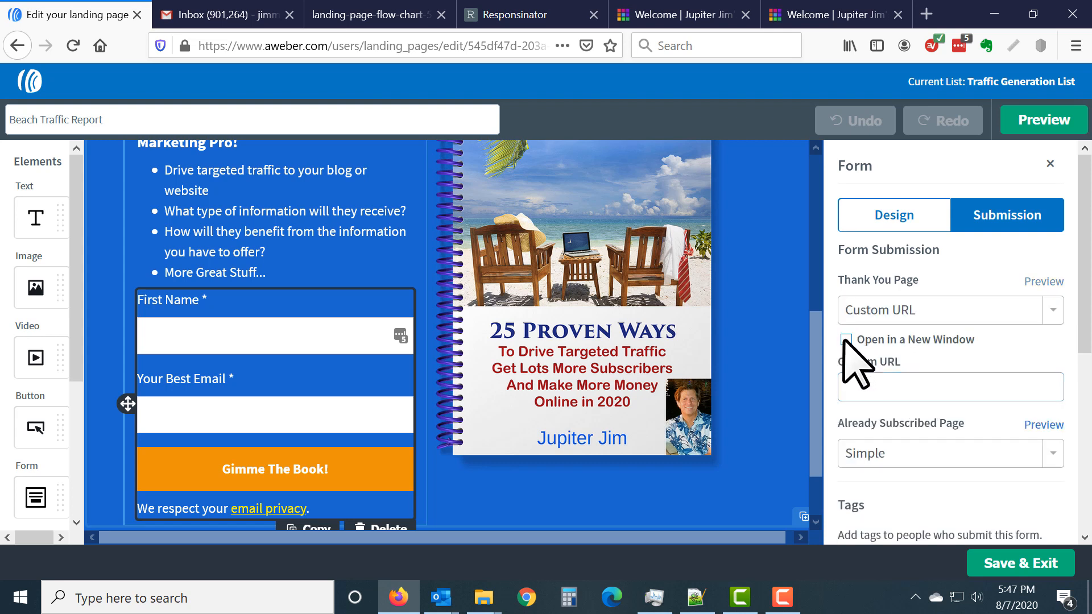
pyautogui.rightClick(876, 392)
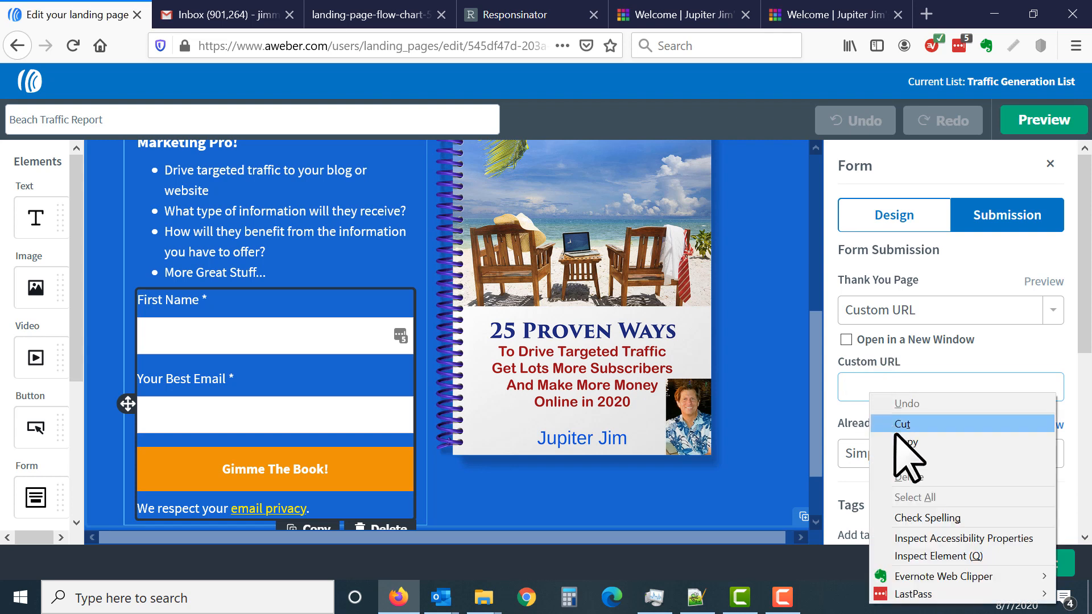
pyautogui.click(907, 460)
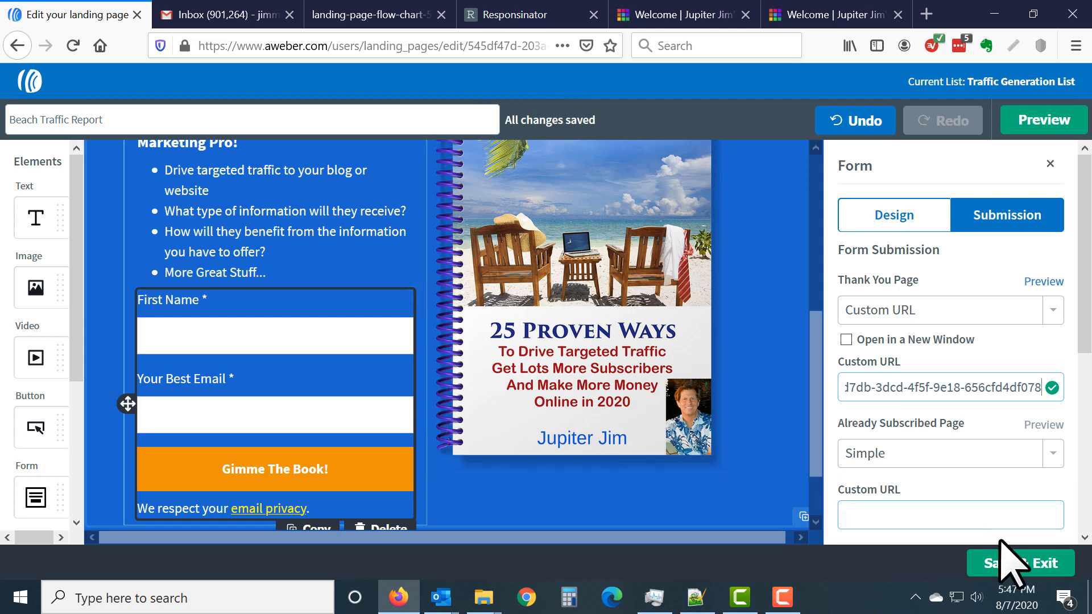
# Save and exit the edited Beach Traffic Report page and publish its changes to the live page.
pyautogui.click(1024, 562)
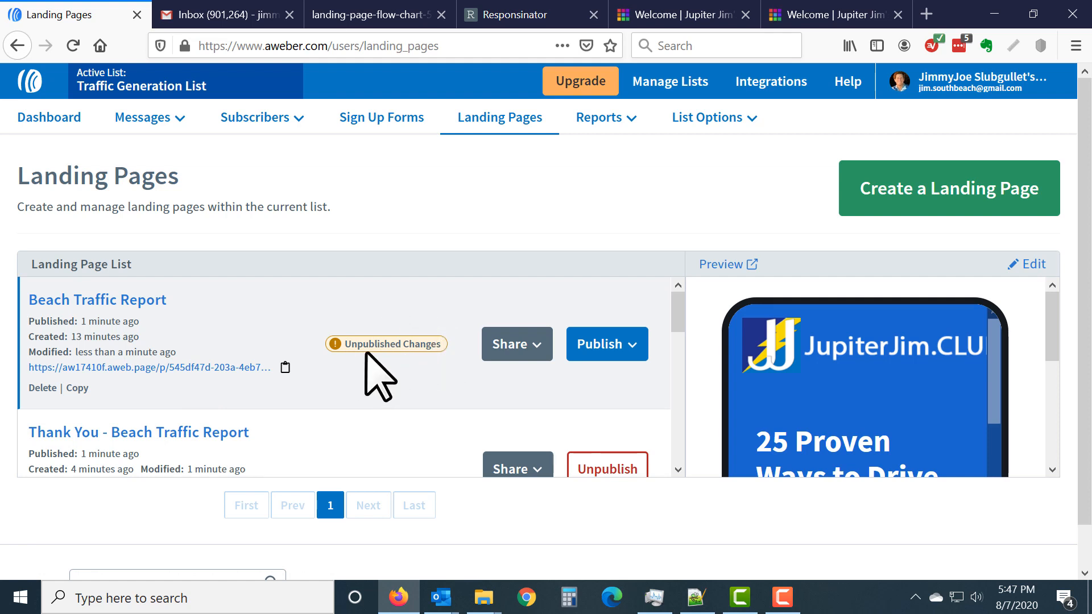
pyautogui.click(599, 346)
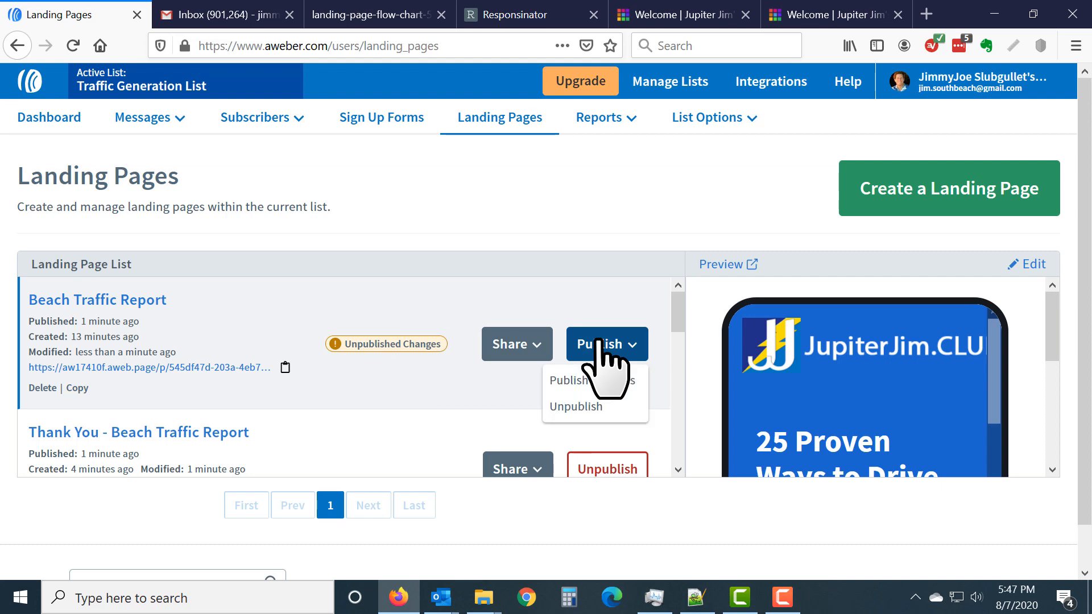
pyautogui.click(603, 380)
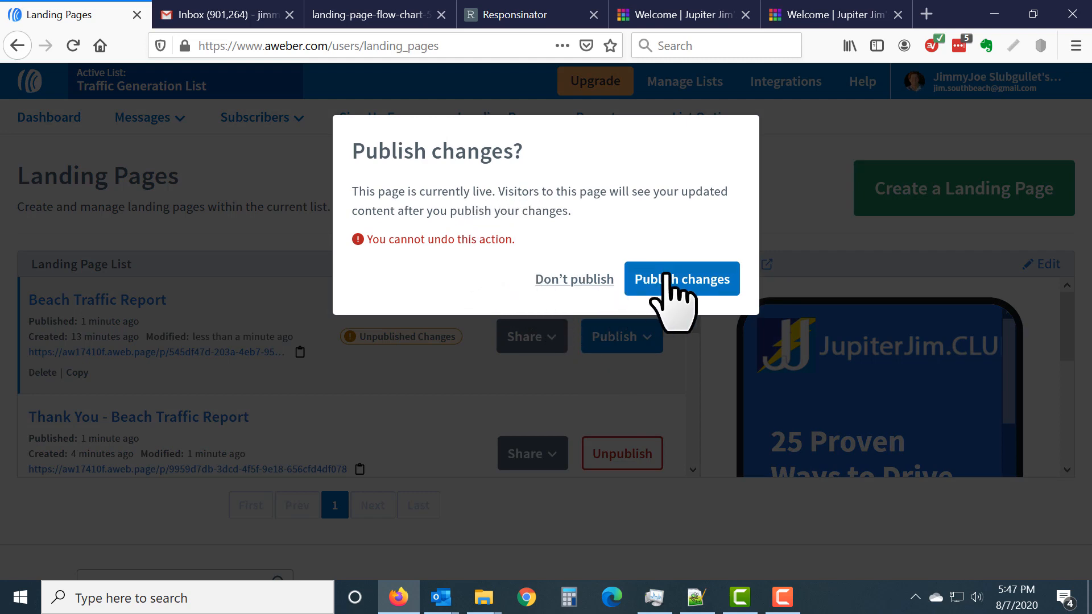
pyautogui.click(688, 277)
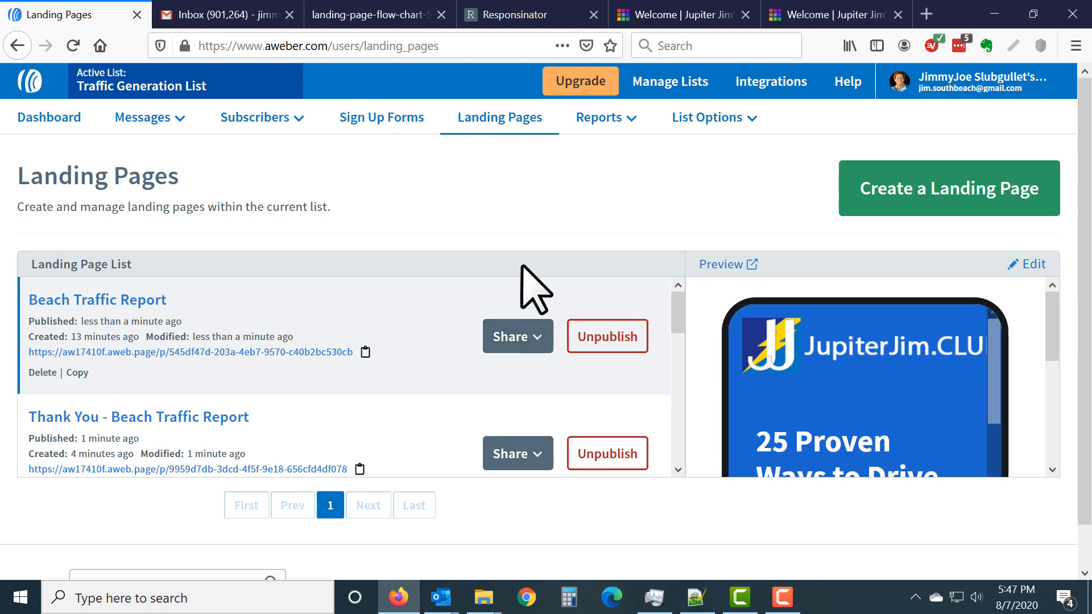
# View the landing page flow chart and load the Beach Traffic Report page's published URL in a new private window.
pyautogui.click(399, 15)
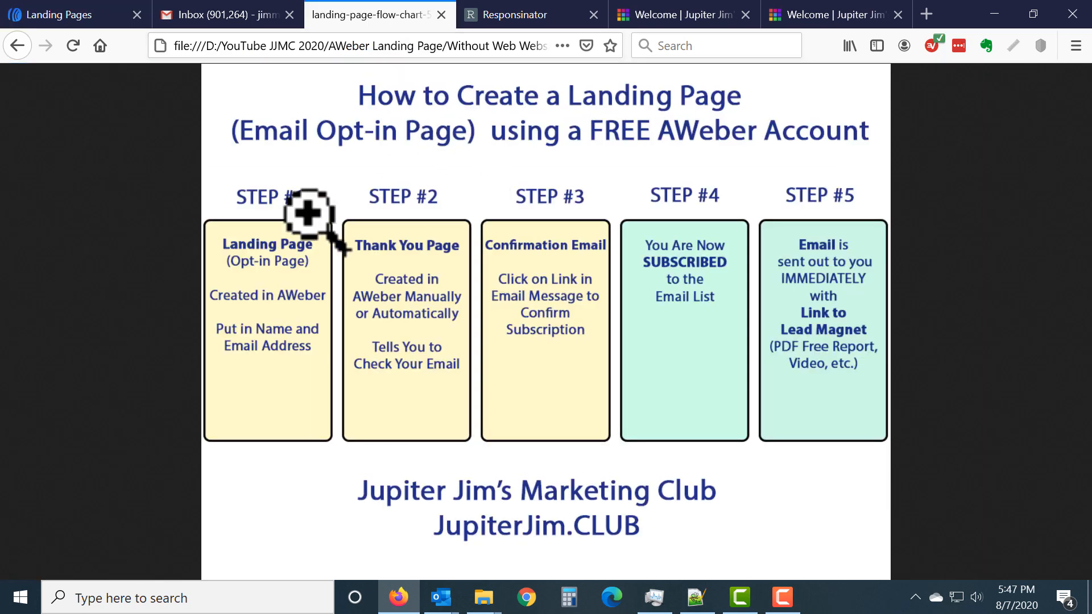
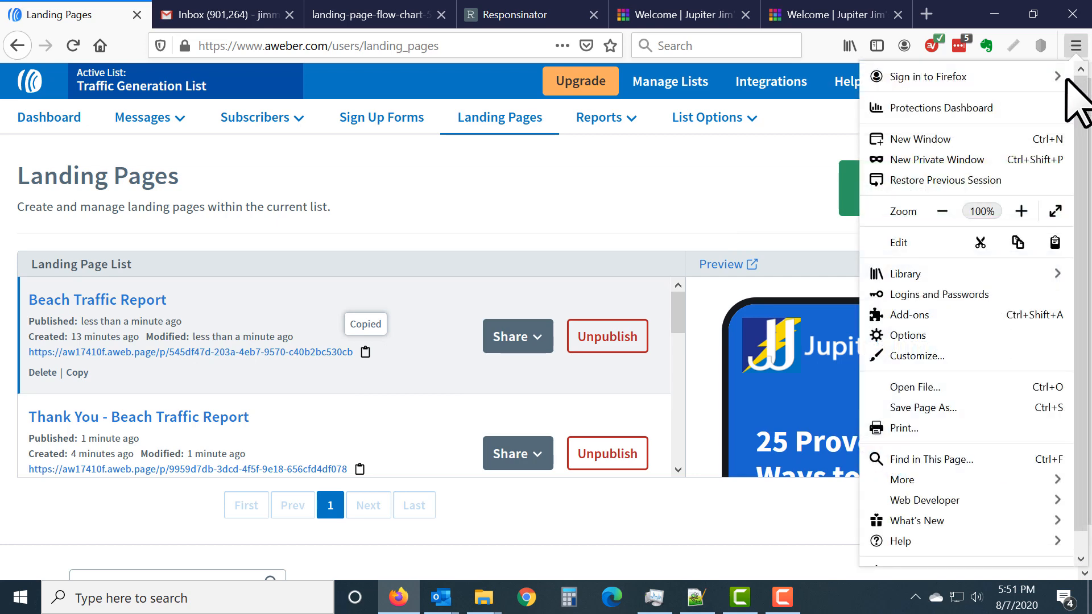
pyautogui.click(1052, 161)
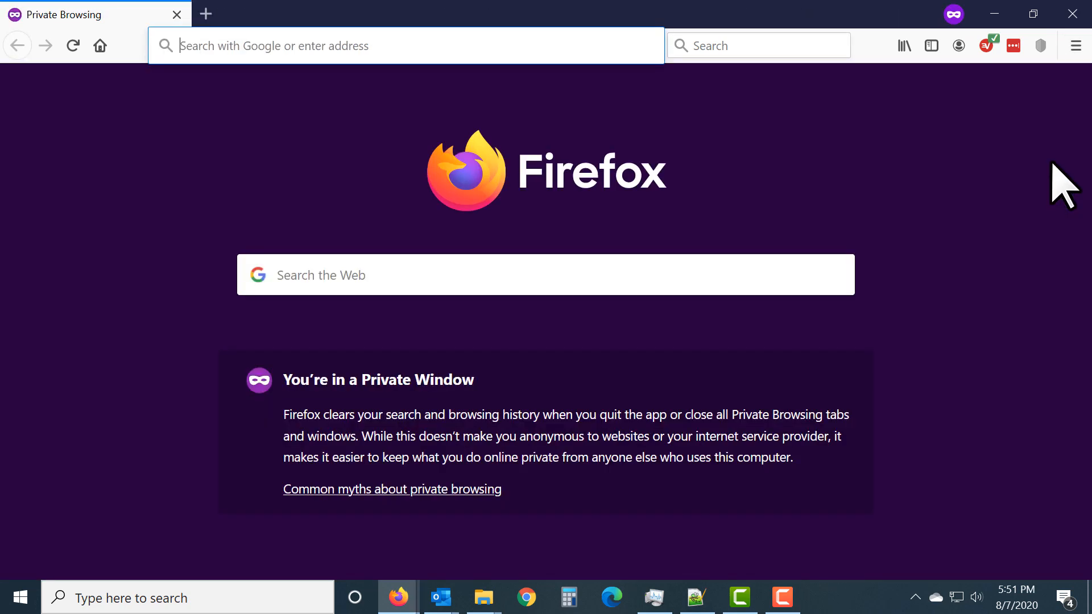
pyautogui.rightClick(300, 52)
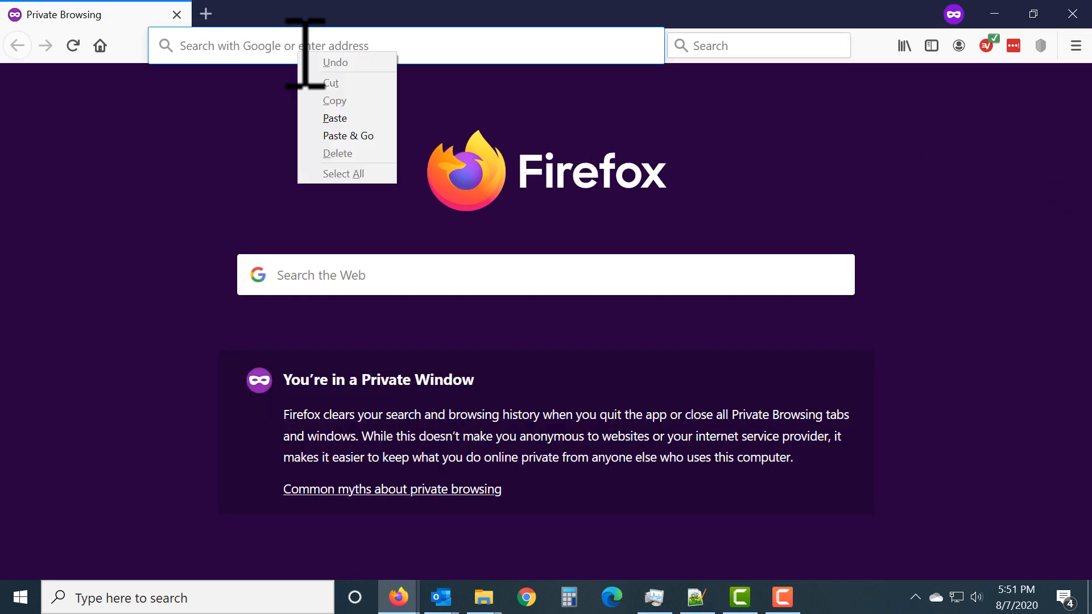
pyautogui.click(335, 118)
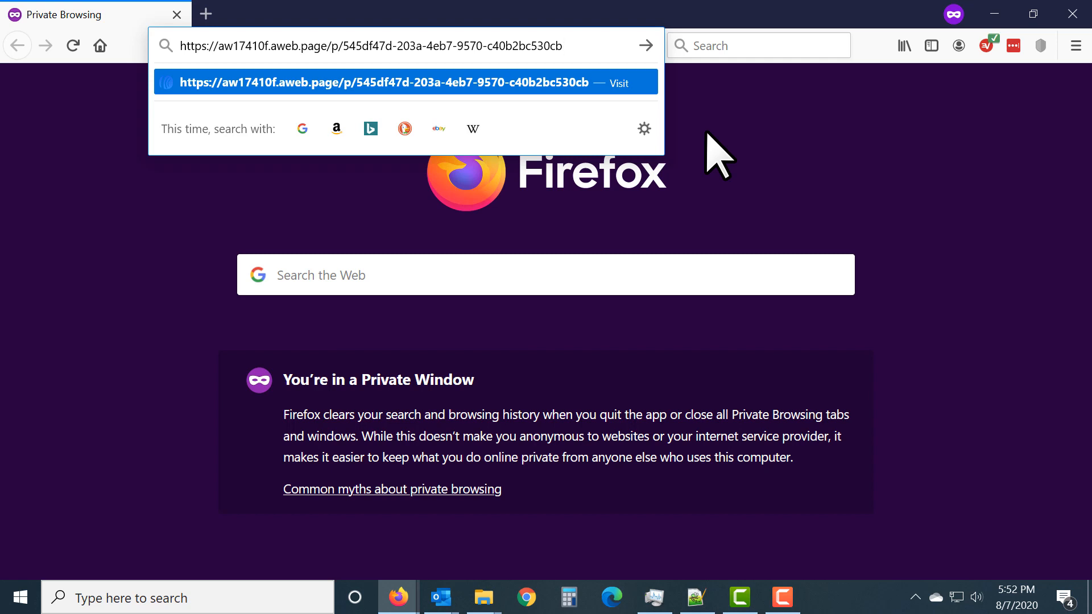
pyautogui.press('Return')
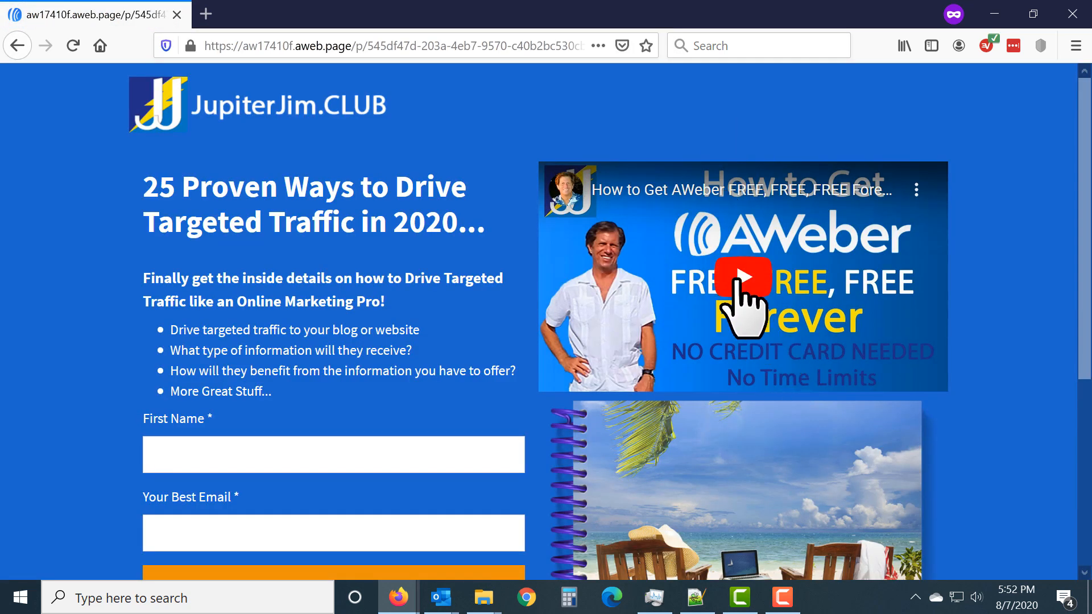
# Look over the live landing page and test its embedded AWeber video by playing and pausing it.
pyautogui.scroll(-5, 743, 381)
pyautogui.scroll(5, 756, 403)
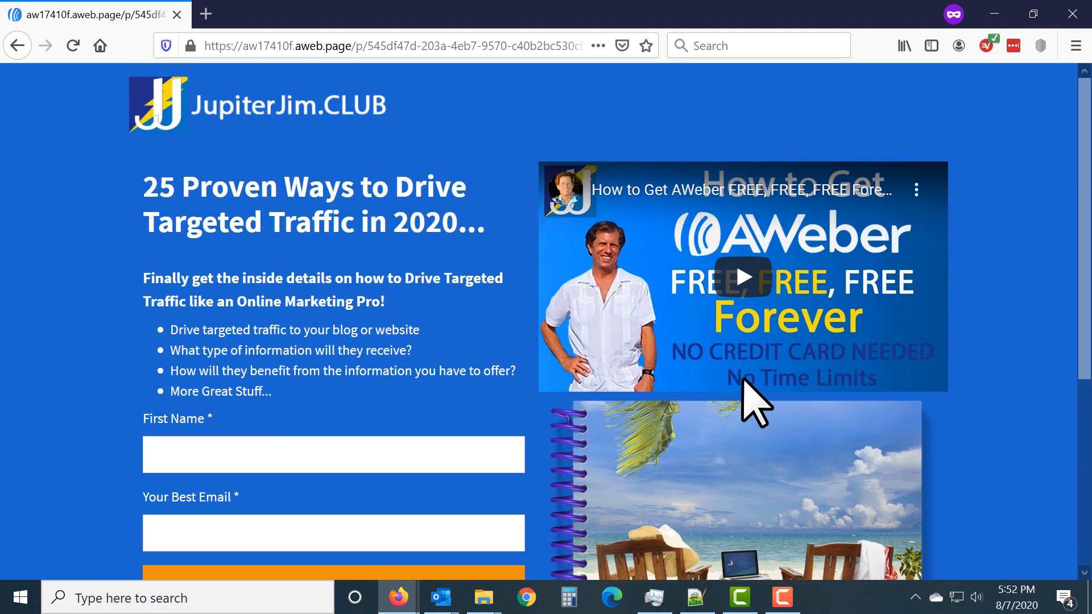
pyautogui.click(742, 277)
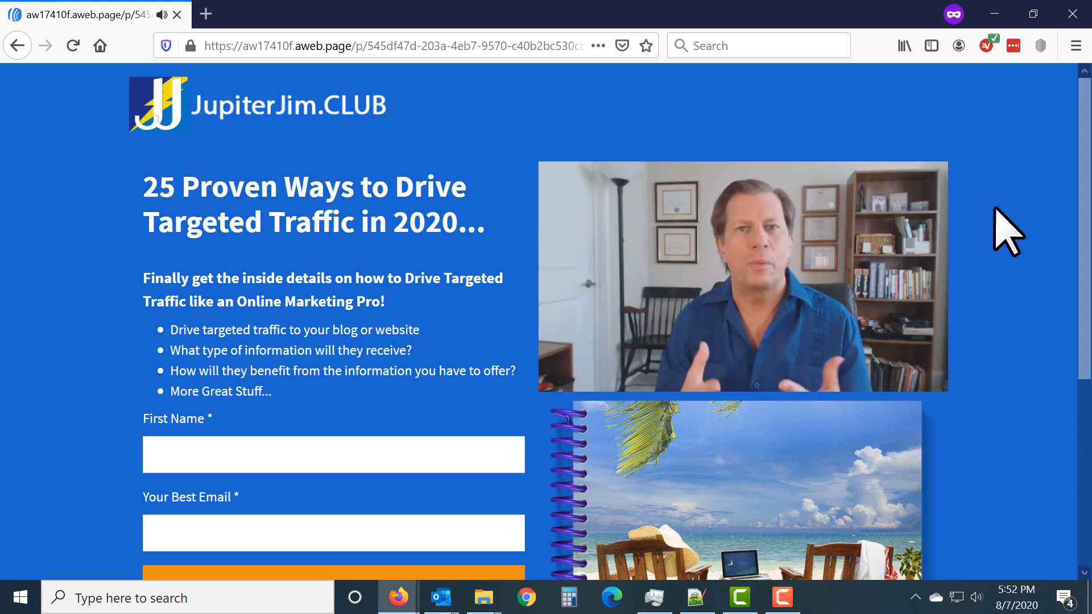
pyautogui.moveTo(743, 317)
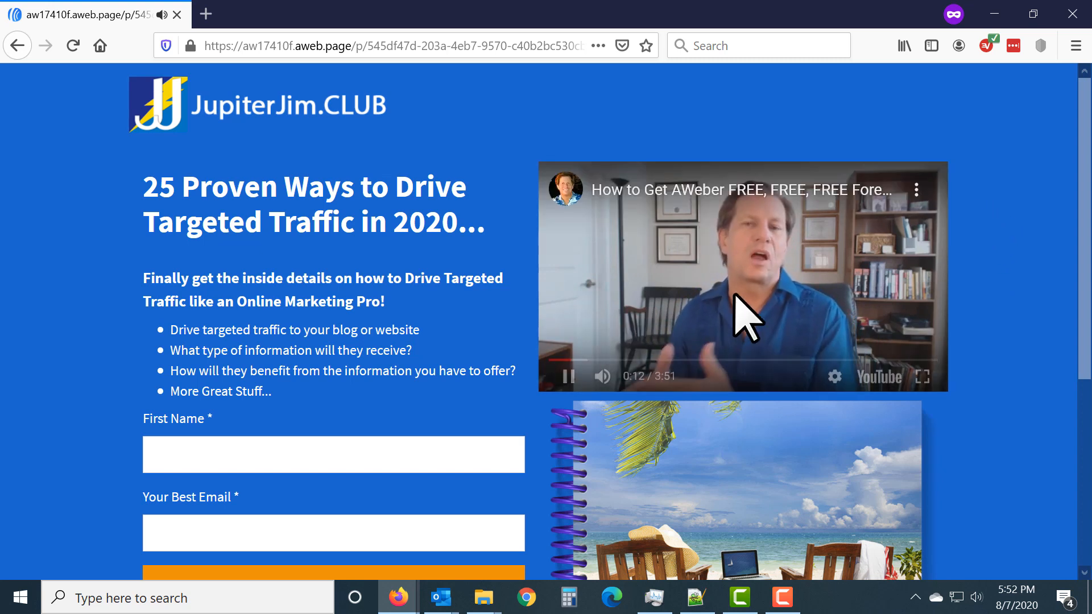
pyautogui.click(568, 376)
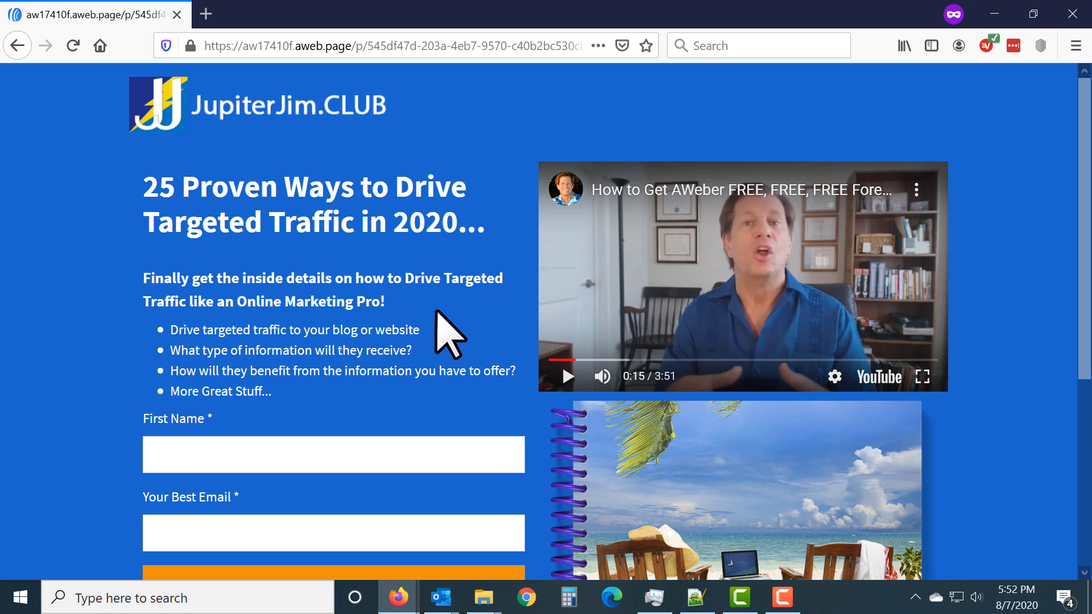
# Submit the live sign-up form with the subscriber's first name and e-mail, and review the steps on the thank-you page.
pyautogui.scroll(-3, 369, 313)
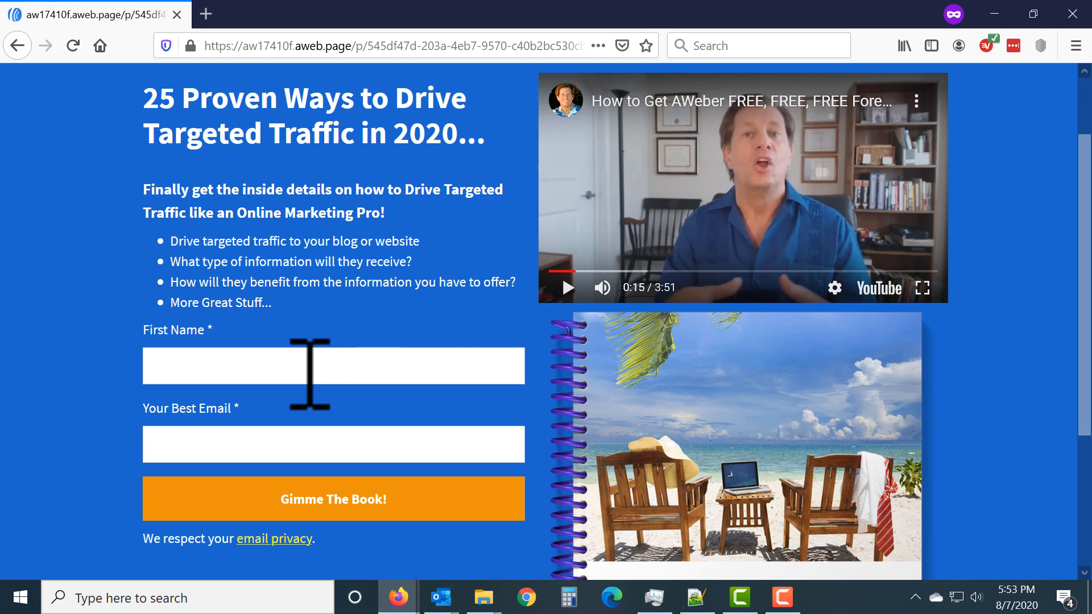
pyautogui.click(305, 373)
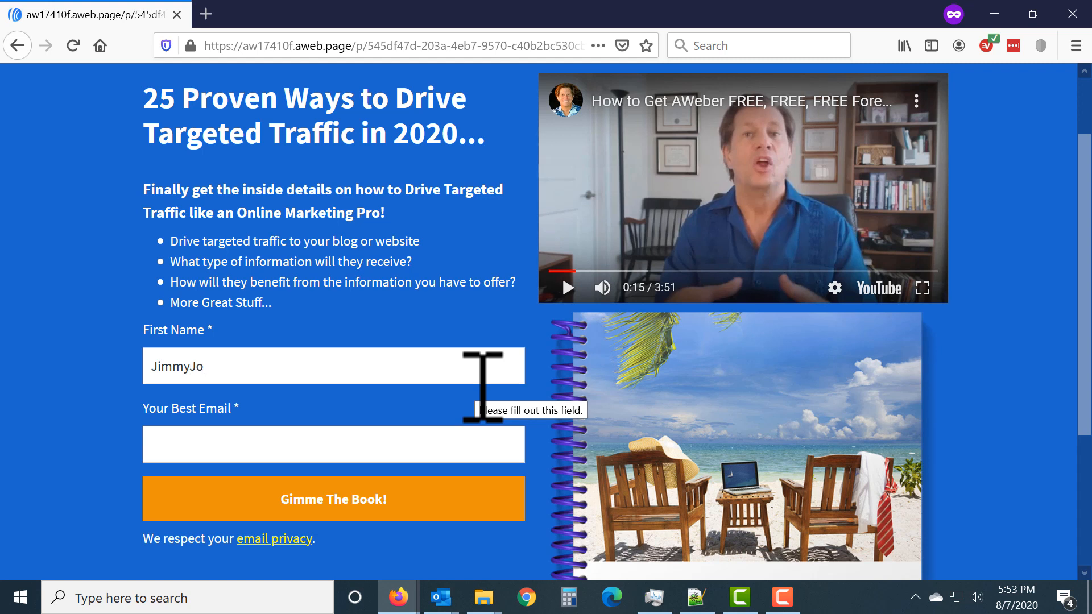
pyautogui.press('Tab')
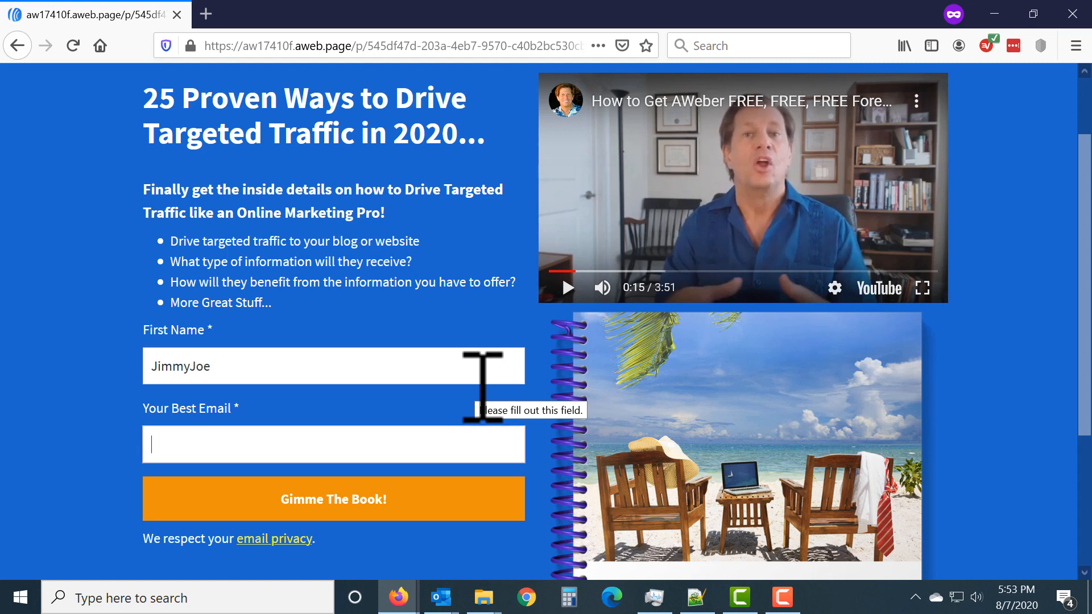
pyautogui.write('jim')
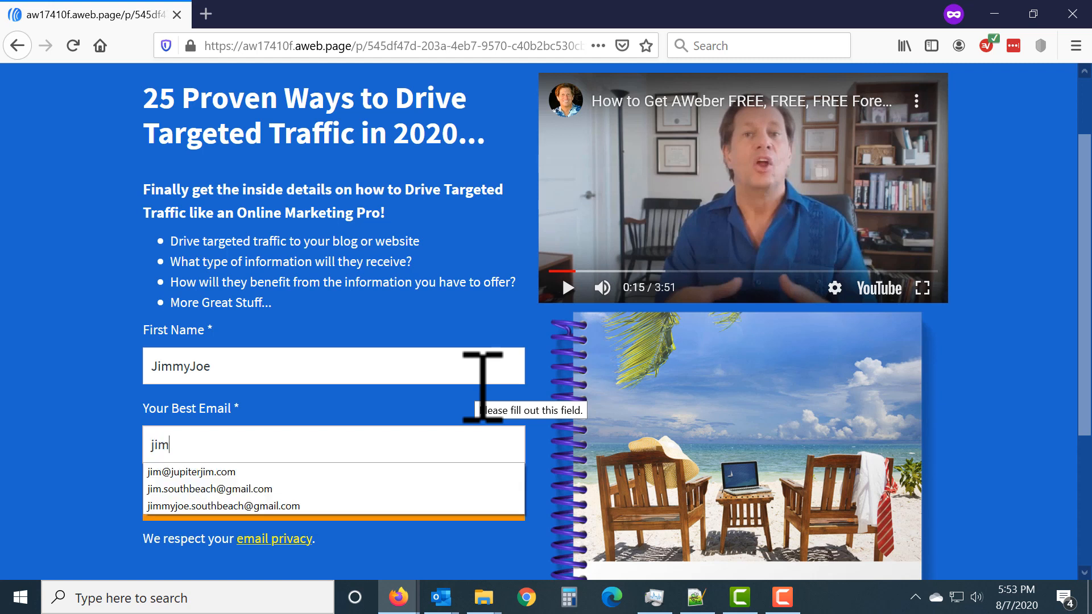
pyautogui.click(293, 506)
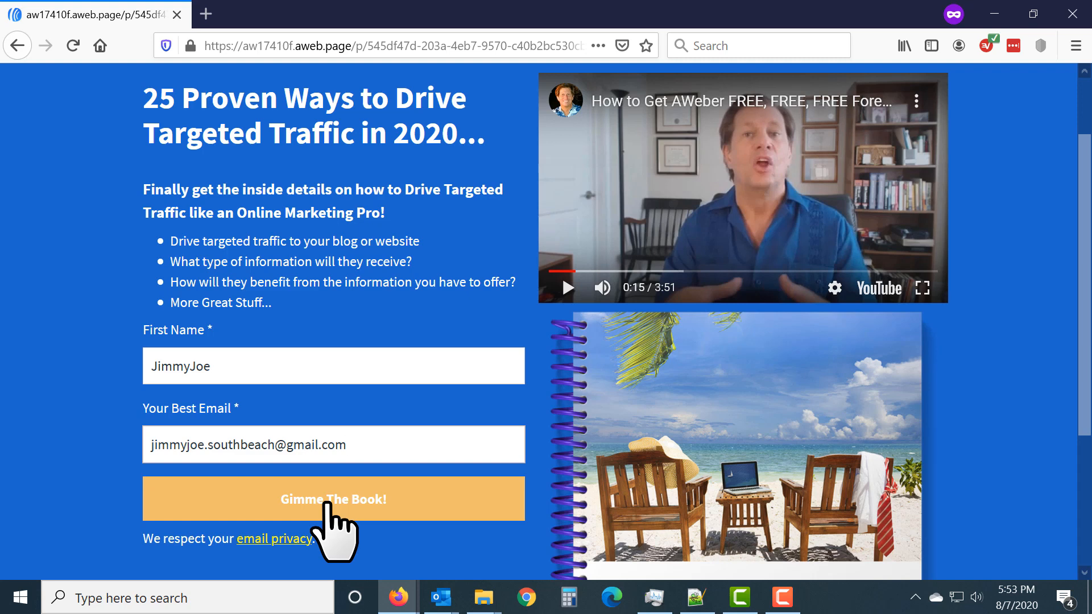
pyautogui.click(334, 532)
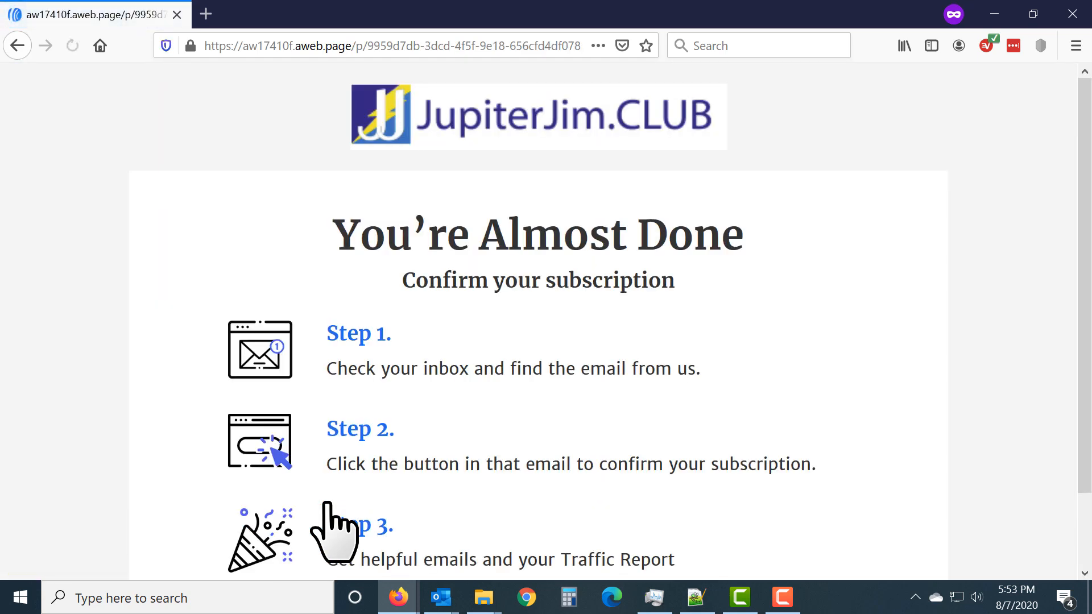
pyautogui.scroll(-2, 546, 268)
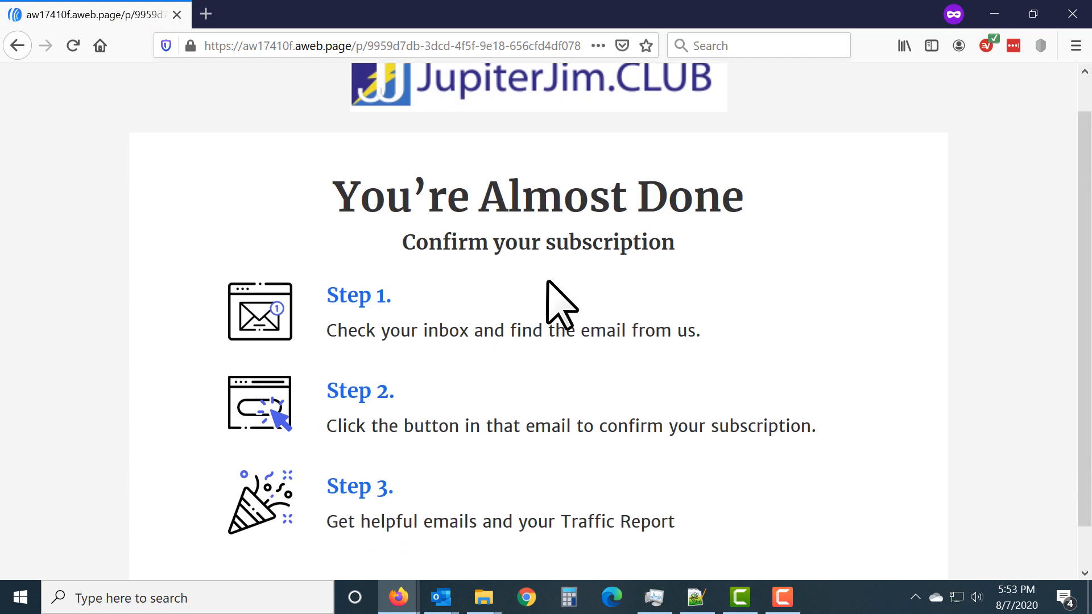
pyautogui.moveTo(388, 483); pyautogui.dragTo(755, 478)
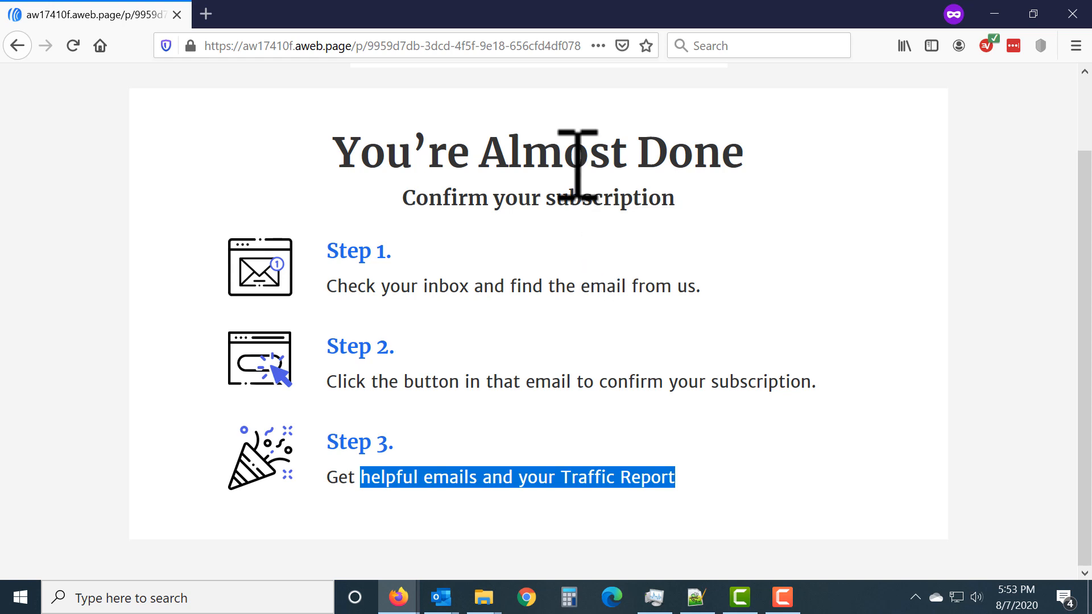
# Switch to the Gmail inbox in the main browser window and refresh it to find the subscription confirmation email.
pyautogui.click(996, 14)
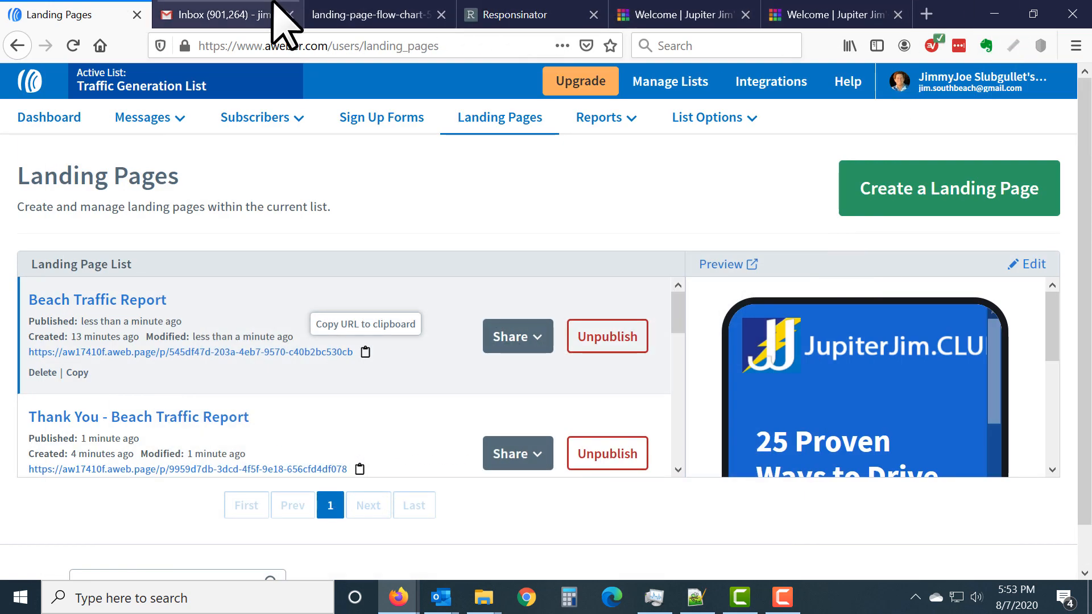
pyautogui.click(219, 16)
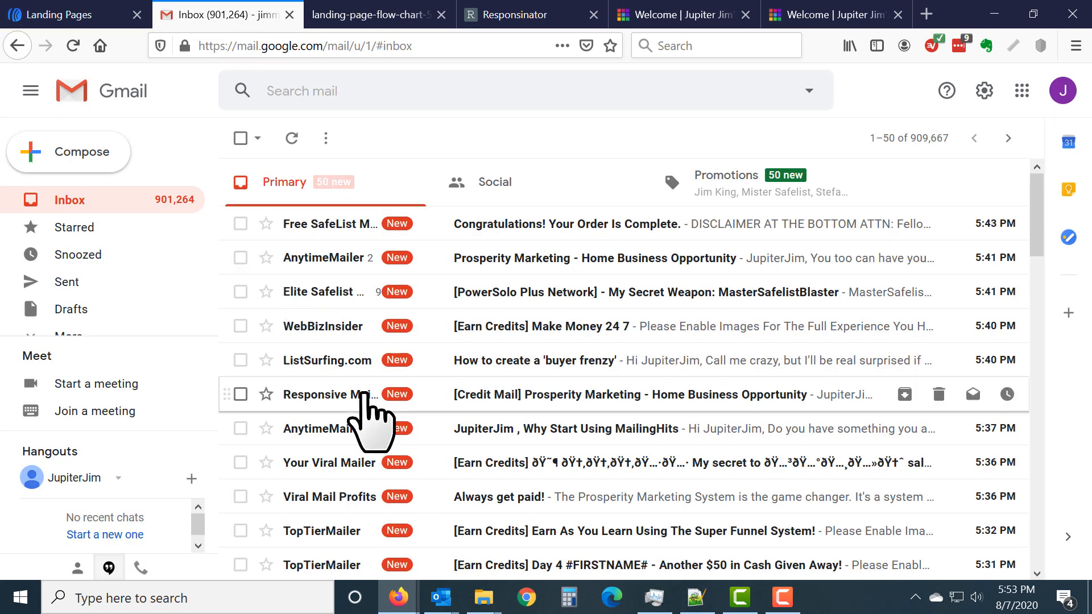
pyautogui.moveTo(364, 399)
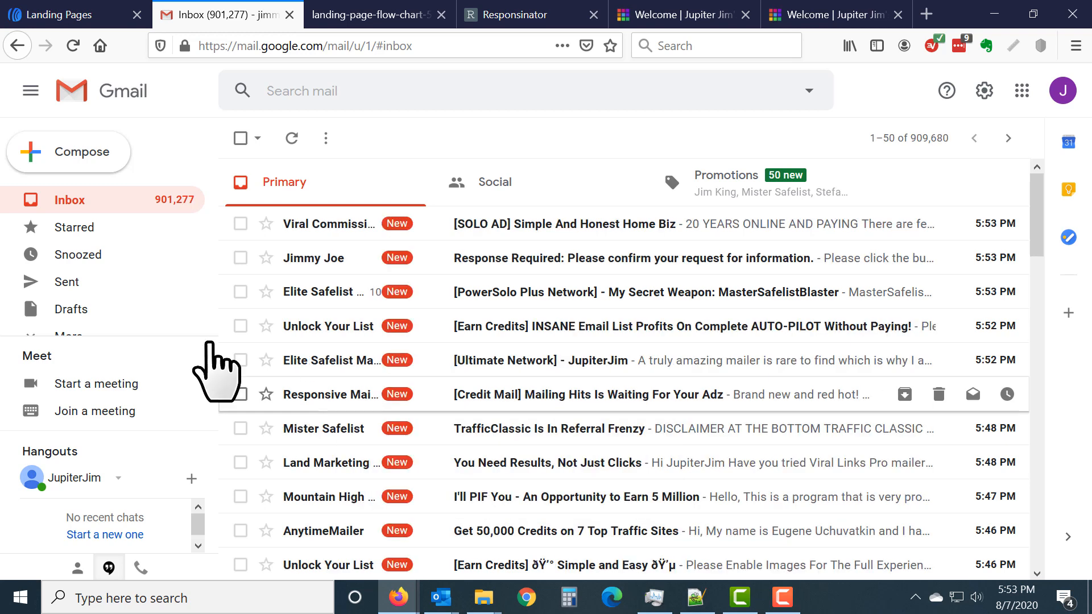
pyautogui.click(72, 201)
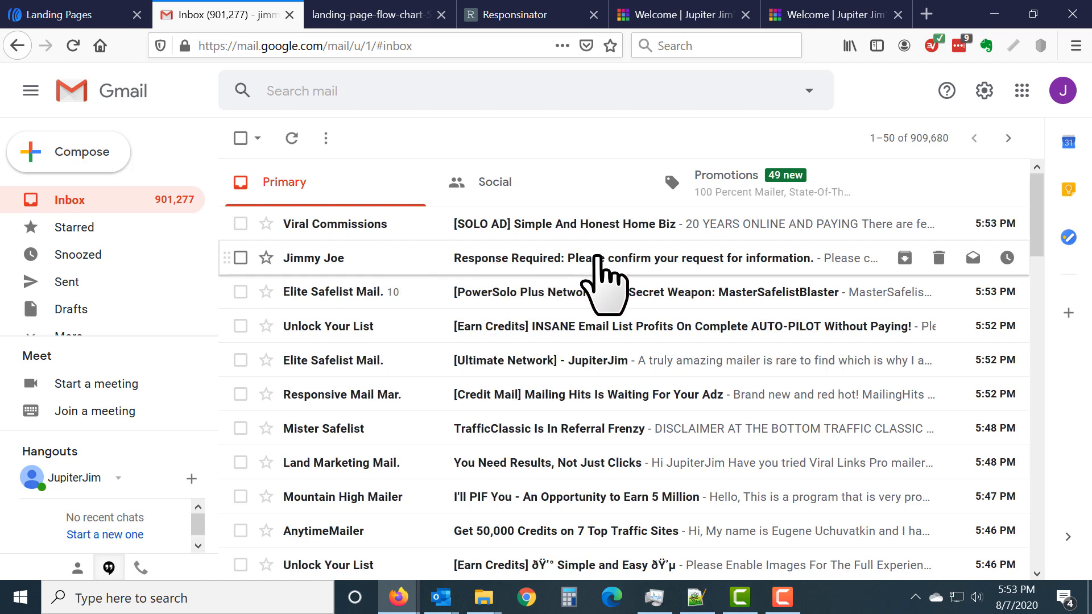
# Confirm the subscription from the "Response Required" email and check the remaining stages on the landing page flow chart.
pyautogui.click(602, 282)
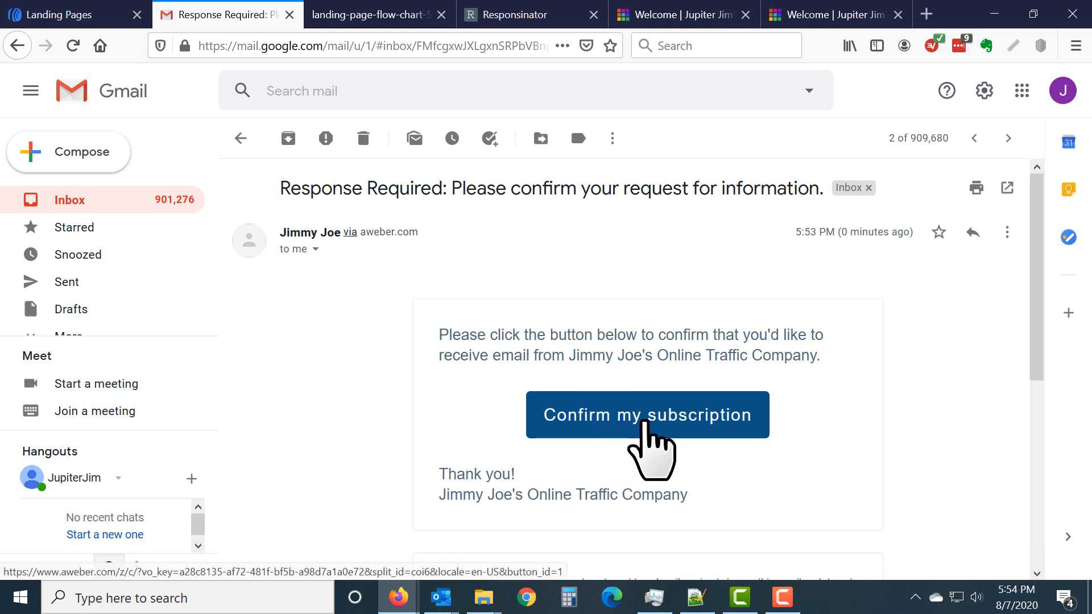
pyautogui.click(645, 422)
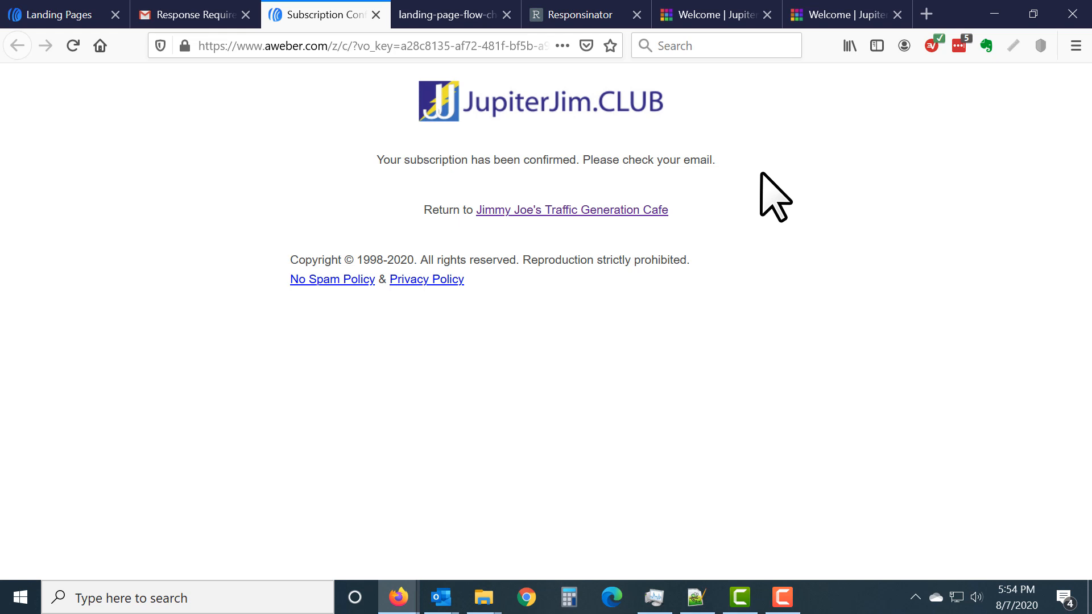
pyautogui.click(459, 18)
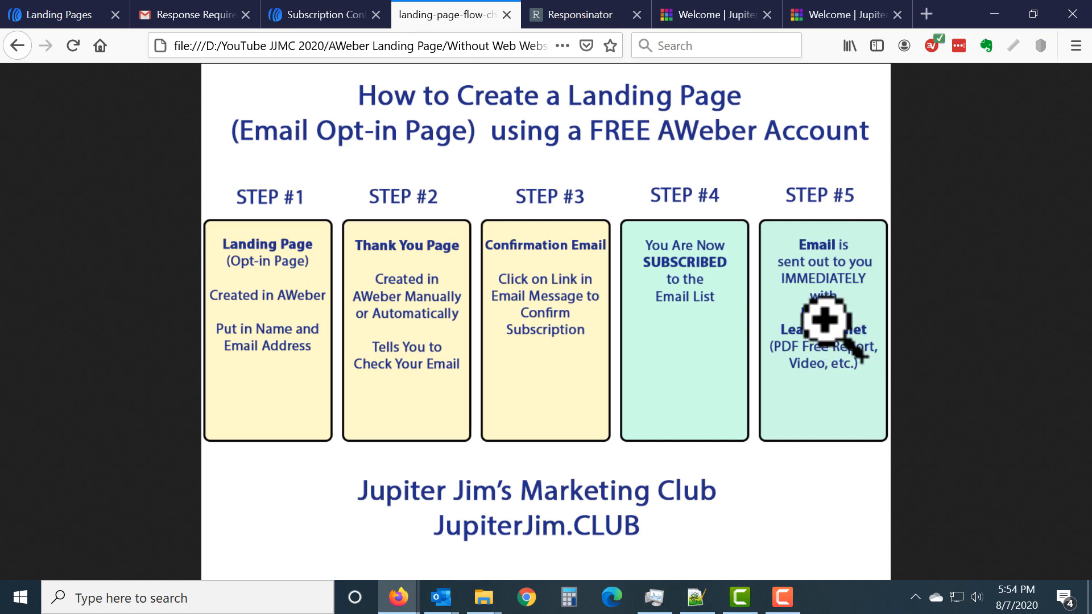
# Open the "Check out the Online Traffic Club" email in Gmail and look through the PDF linked as "25 Ways to Generate Traffic".
pyautogui.click(196, 15)
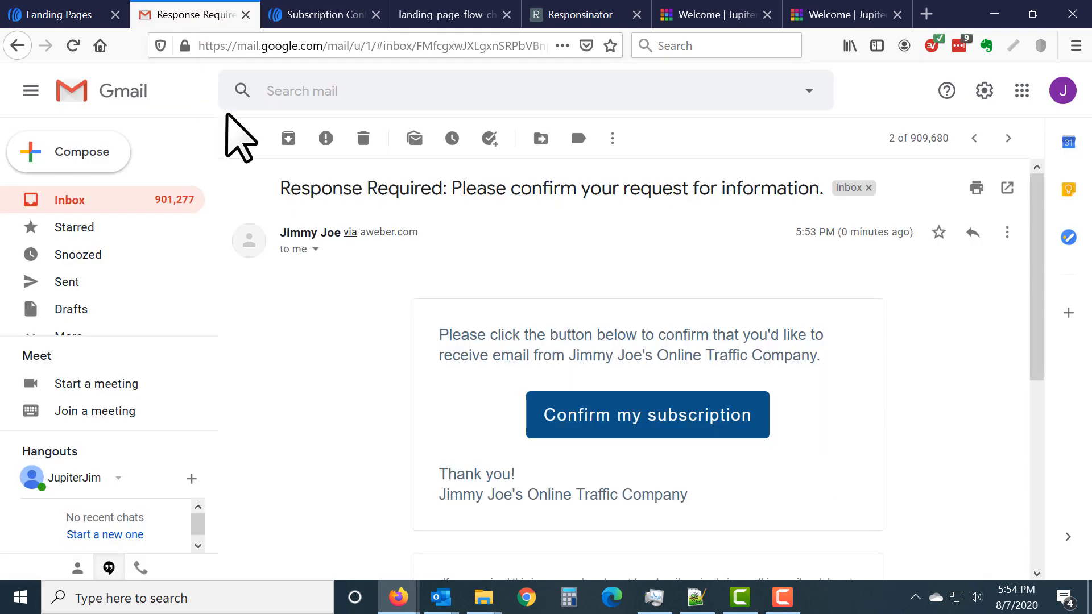
pyautogui.click(240, 138)
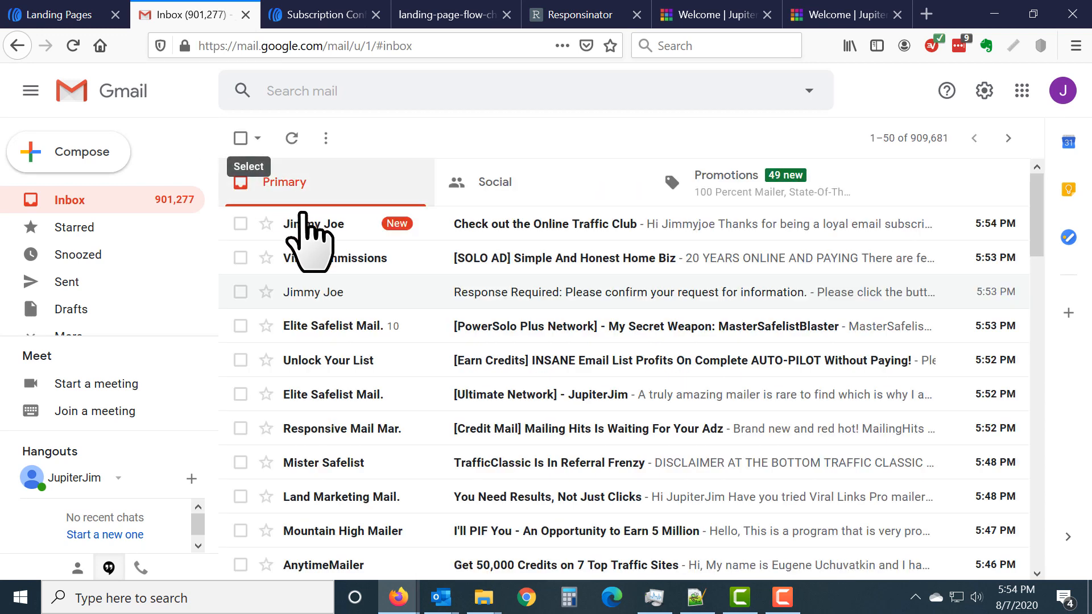
pyautogui.click(527, 222)
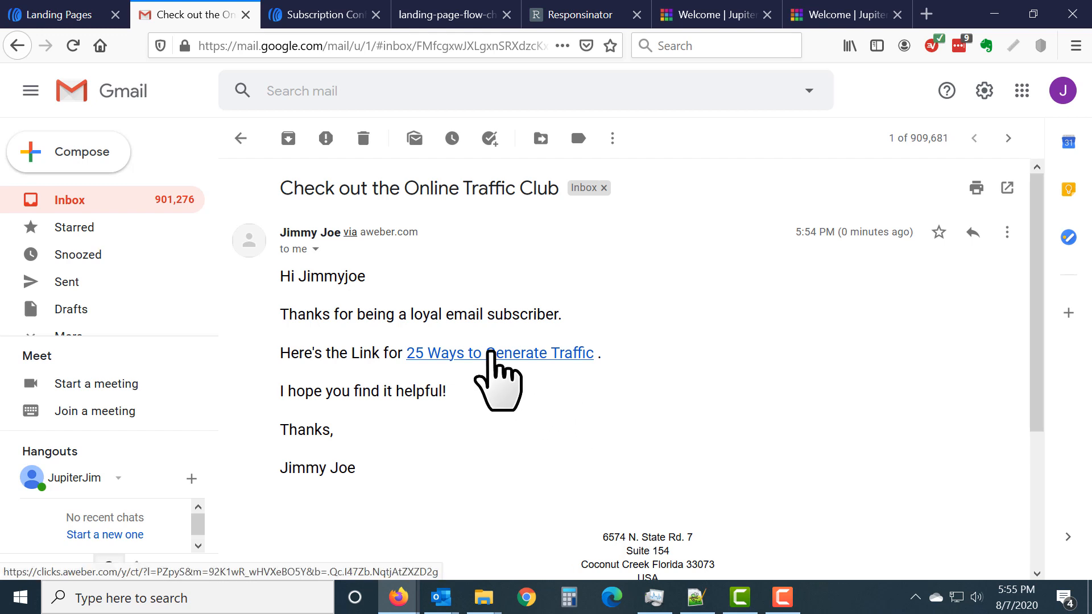
pyautogui.click(491, 354)
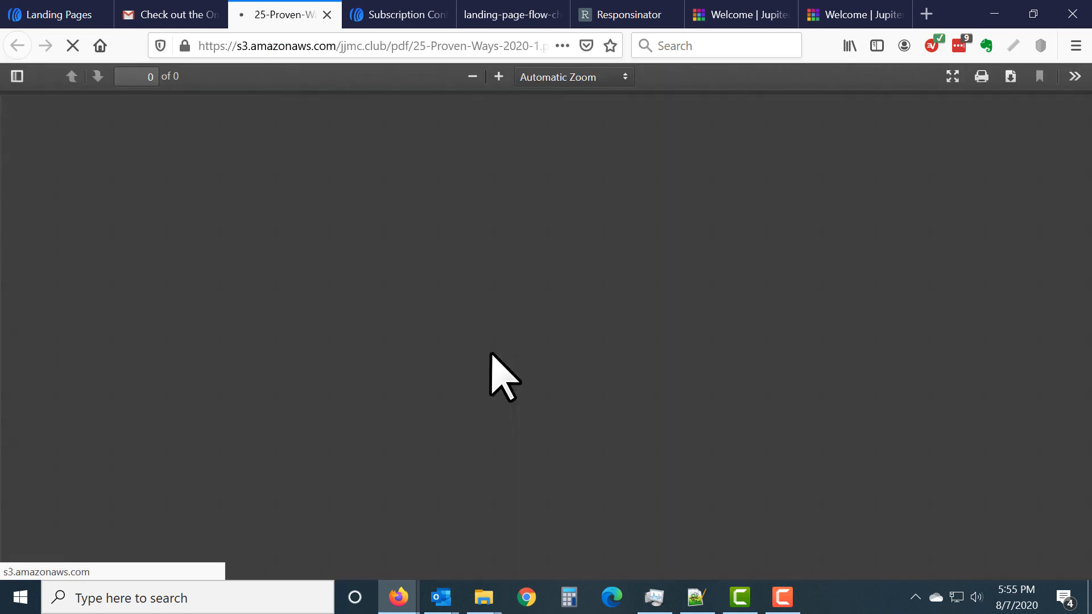
pyautogui.scroll(-15, 490, 354)
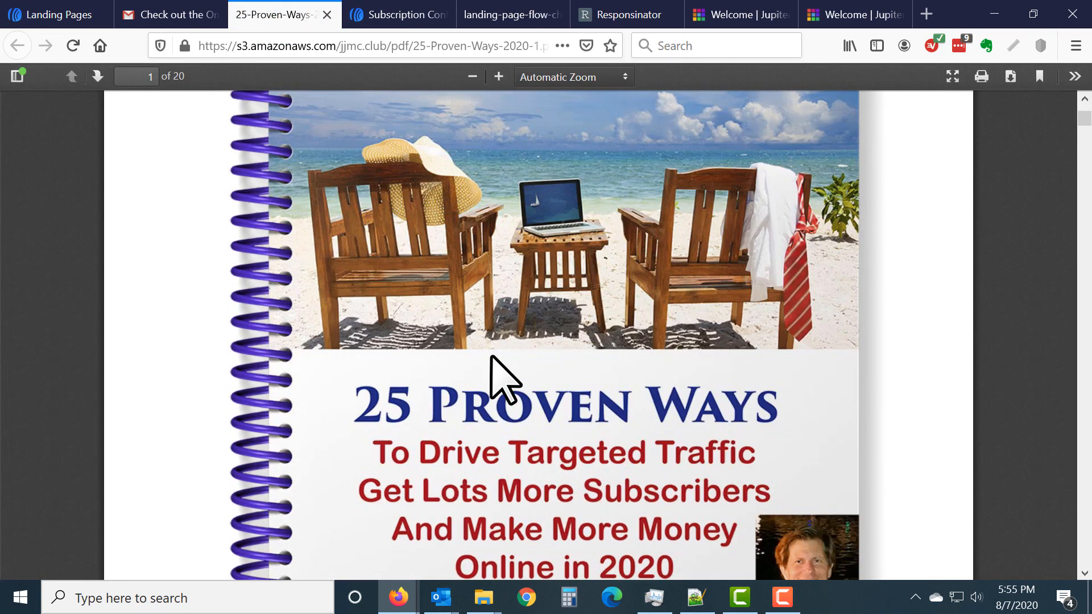
pyautogui.scroll(-3, 490, 354)
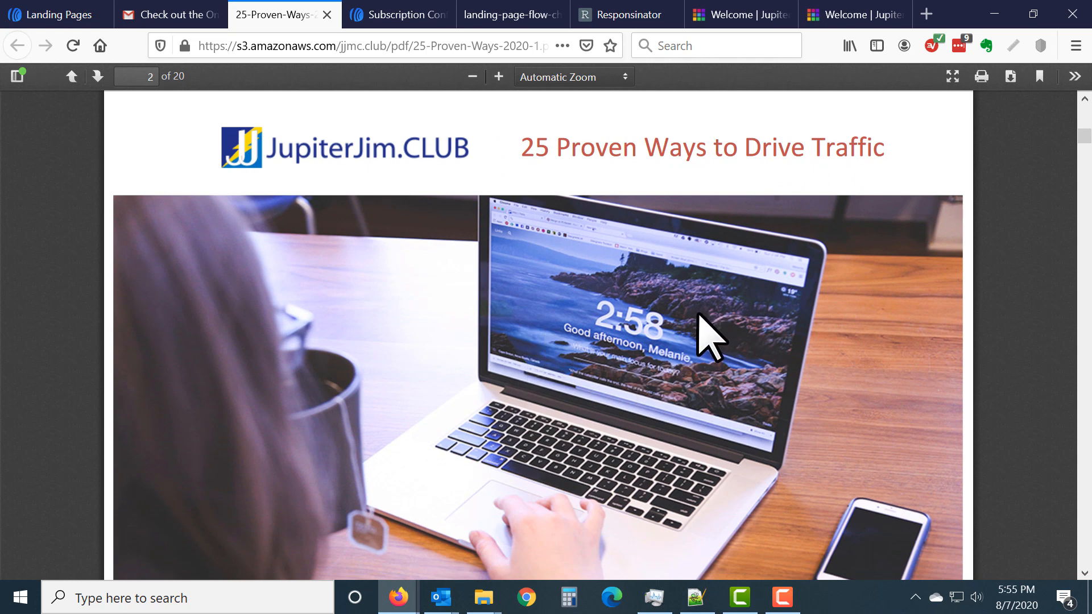
# Look over the jupiterjim.club home page and view the opt-in popup behind its ebook image, closing it without signing up.
pyautogui.click(734, 17)
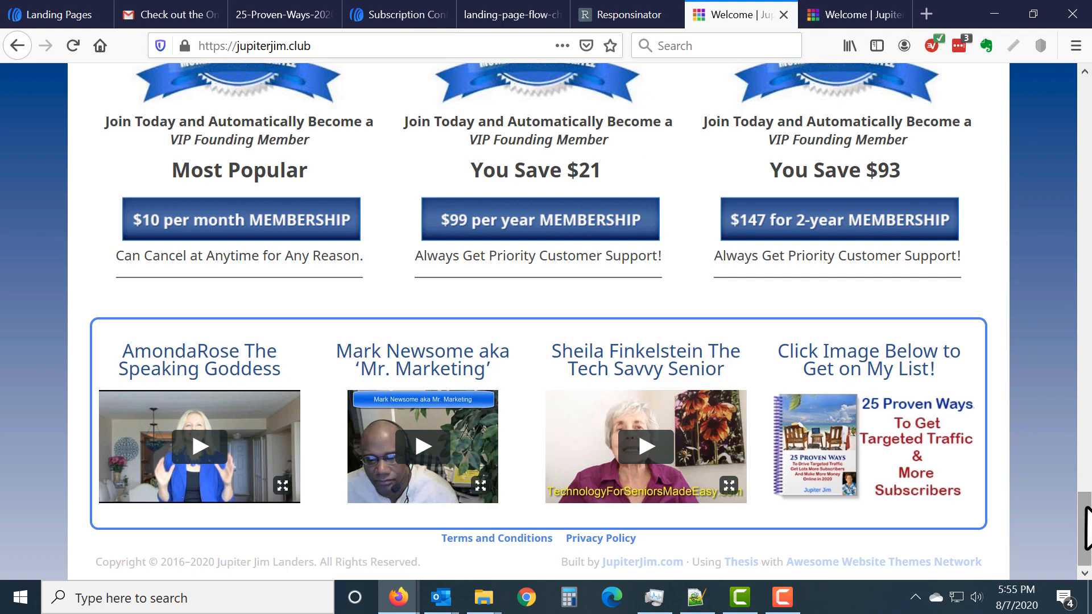
pyautogui.moveTo(1088, 529); pyautogui.dragTo(1088, 72)
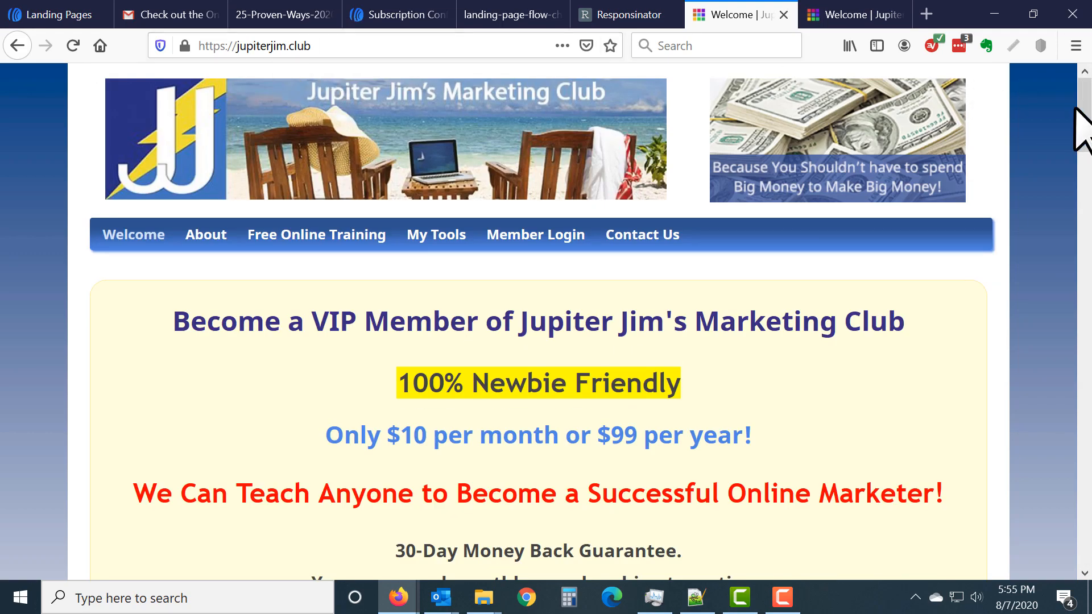
pyautogui.moveTo(1088, 142); pyautogui.dragTo(1088, 563)
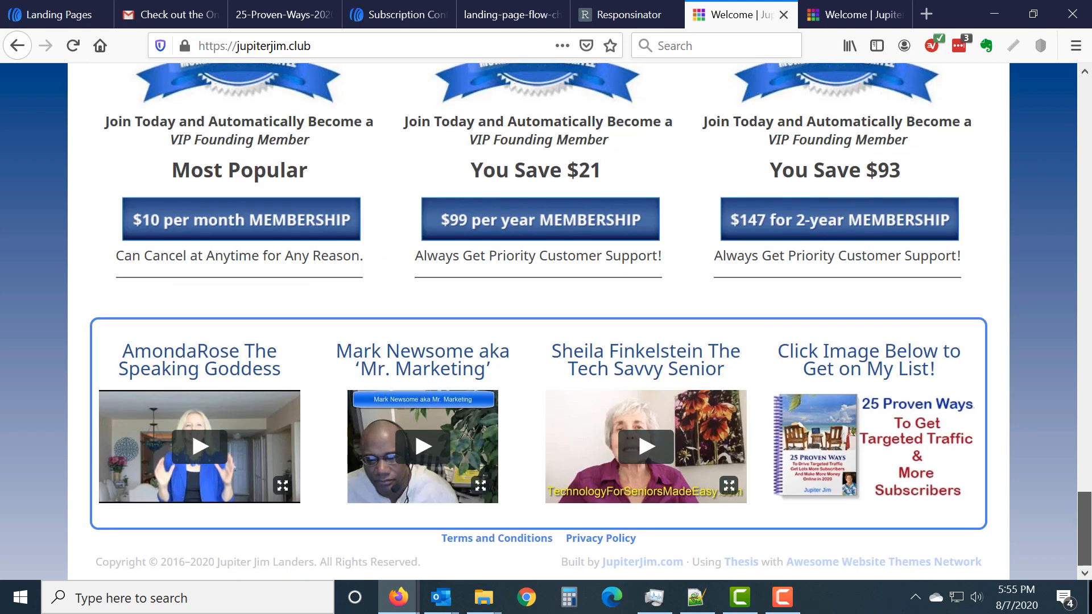
pyautogui.click(845, 437)
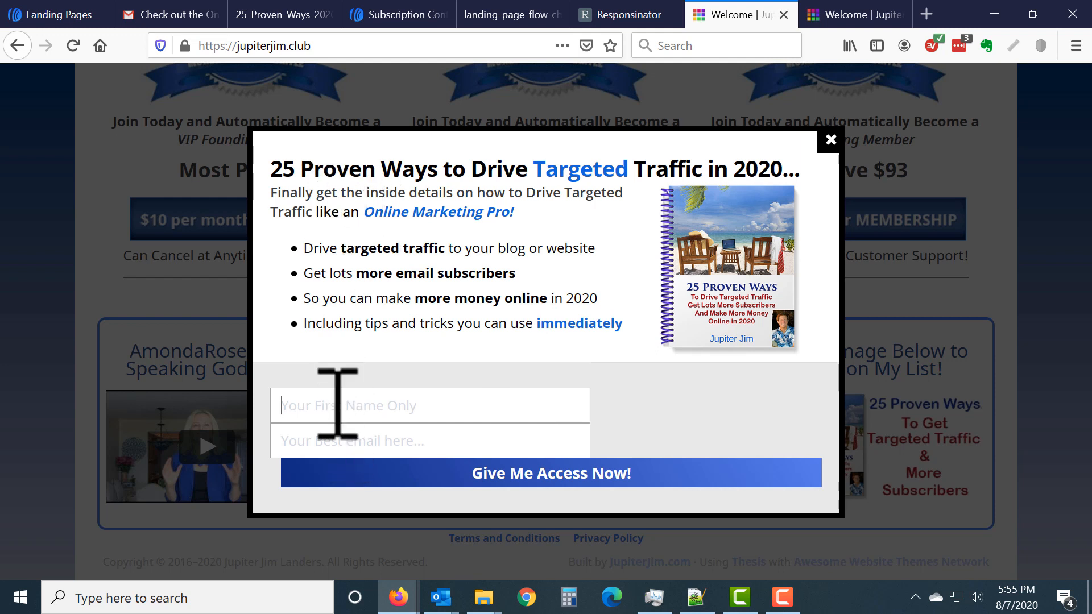
pyautogui.click(831, 140)
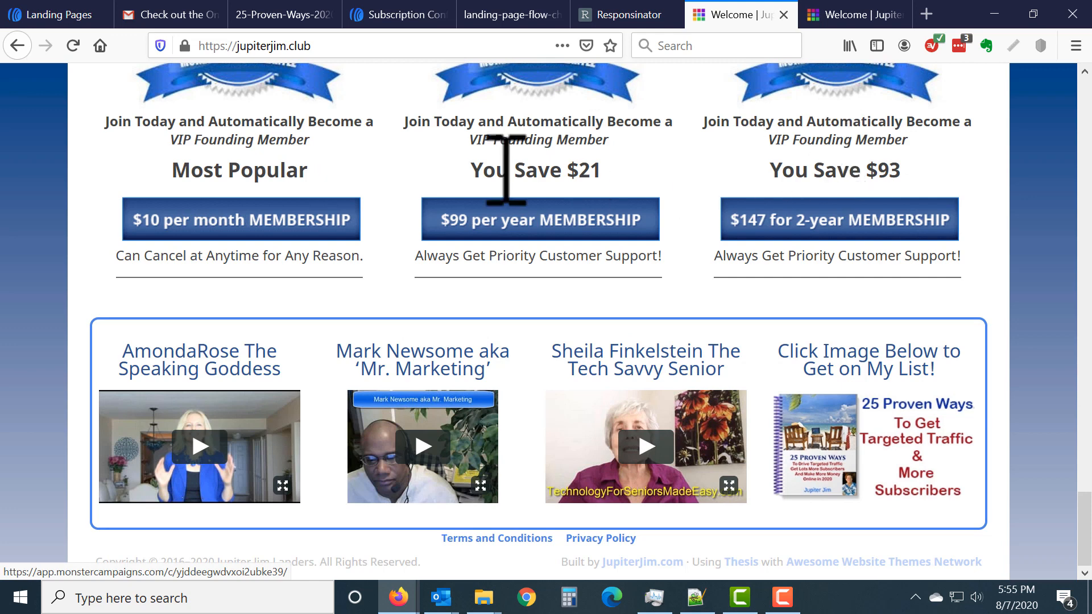
# Return to AWeber's landing page list and copy the Beach Traffic Report page's URL from its sharing options.
pyautogui.click(48, 14)
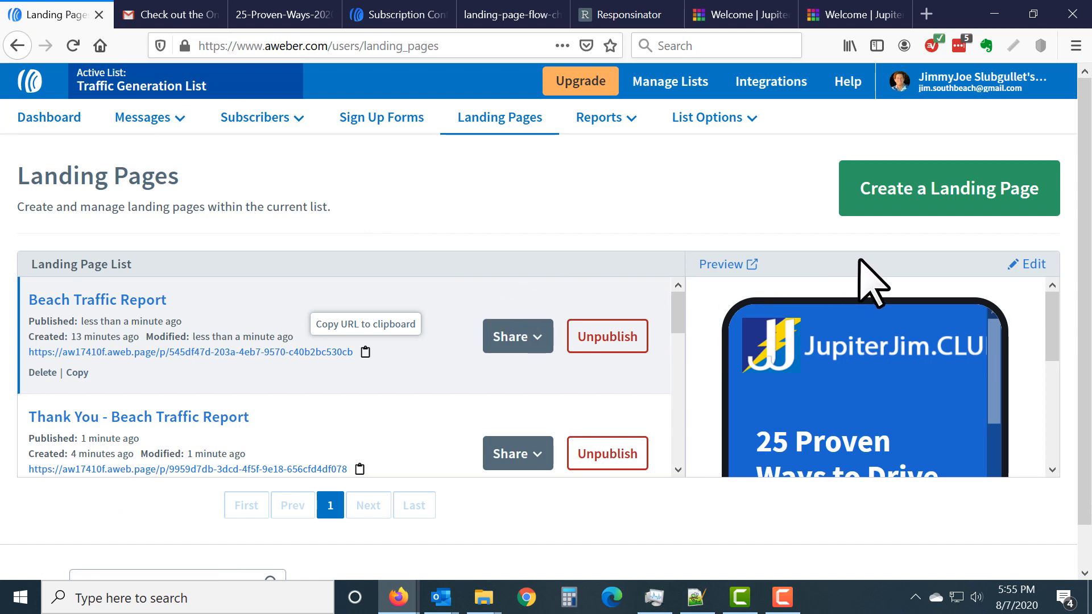
pyautogui.moveTo(1051, 305); pyautogui.dragTo(899, 366)
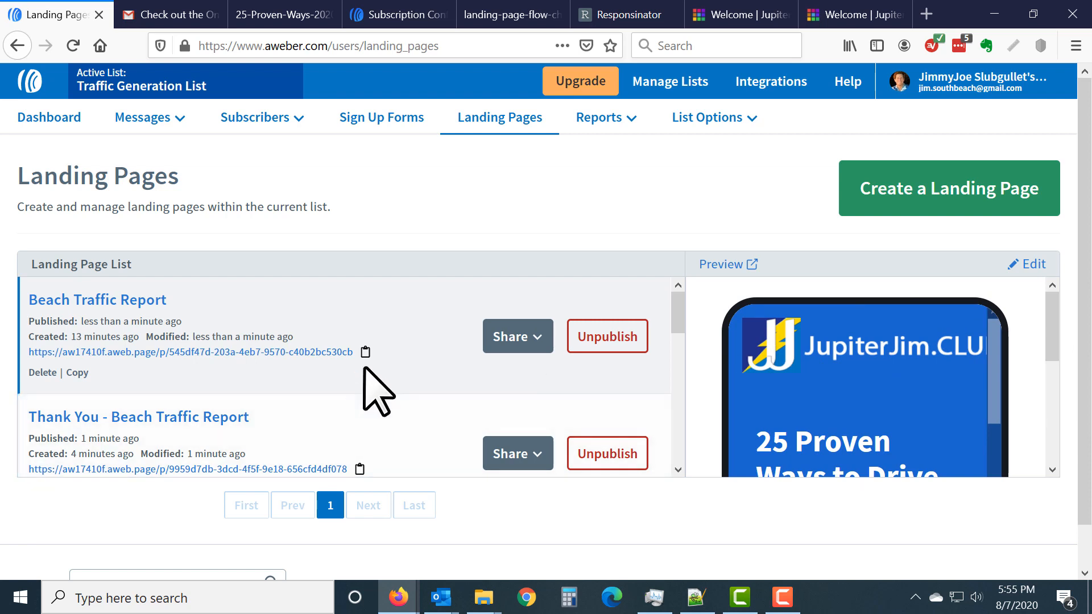
pyautogui.click(528, 339)
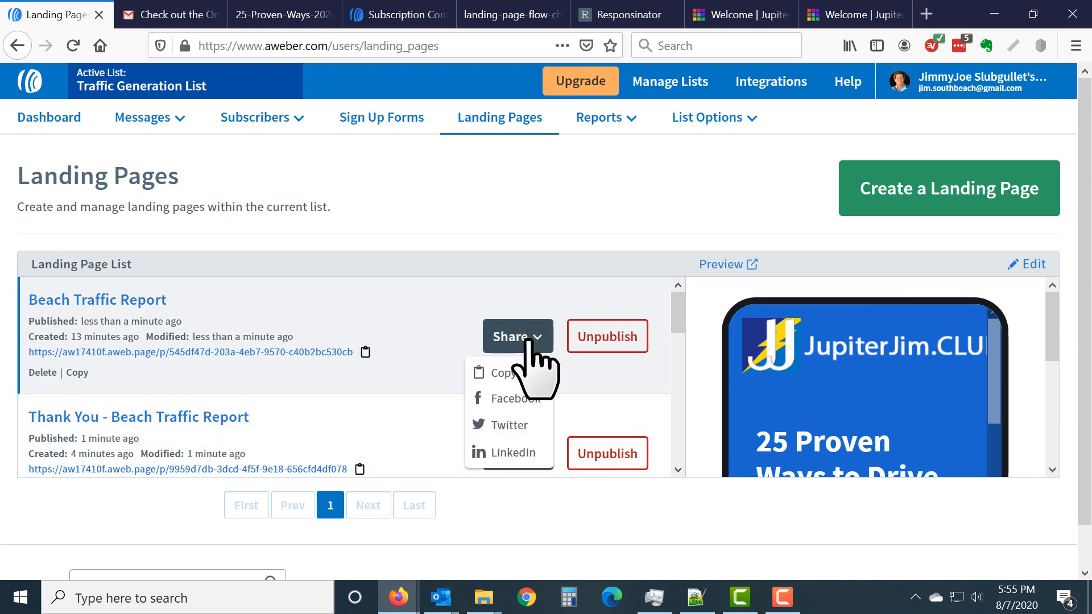
pyautogui.click(516, 375)
# Switch to Responsinator and load the copied Beach Traffic Report URL for device previews.
pyautogui.click(627, 17)
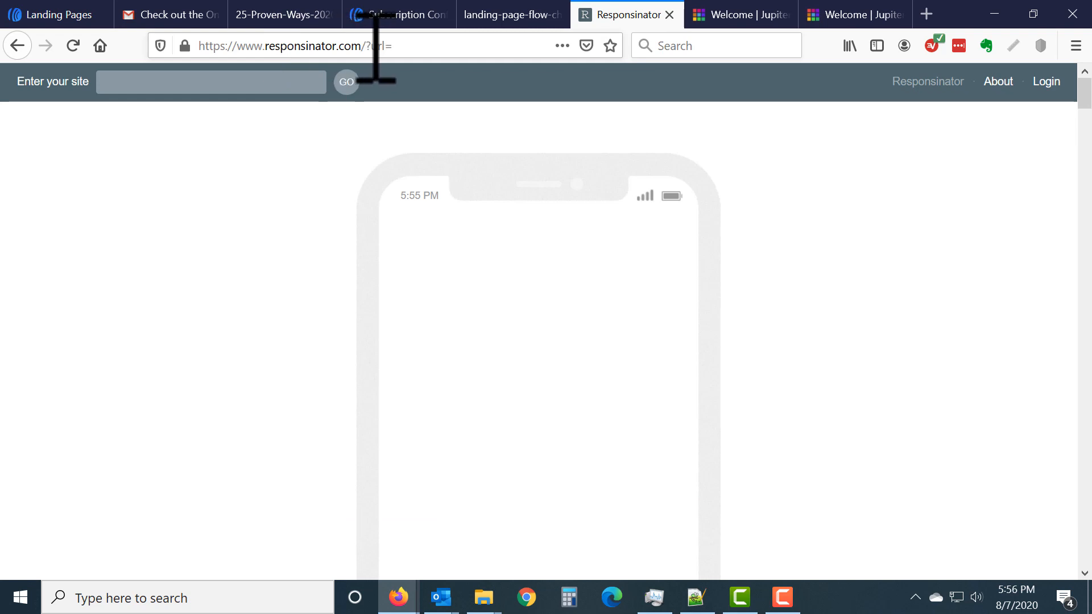
pyautogui.moveTo(368, 46); pyautogui.dragTo(443, 51)
pyautogui.press('BackSpace')
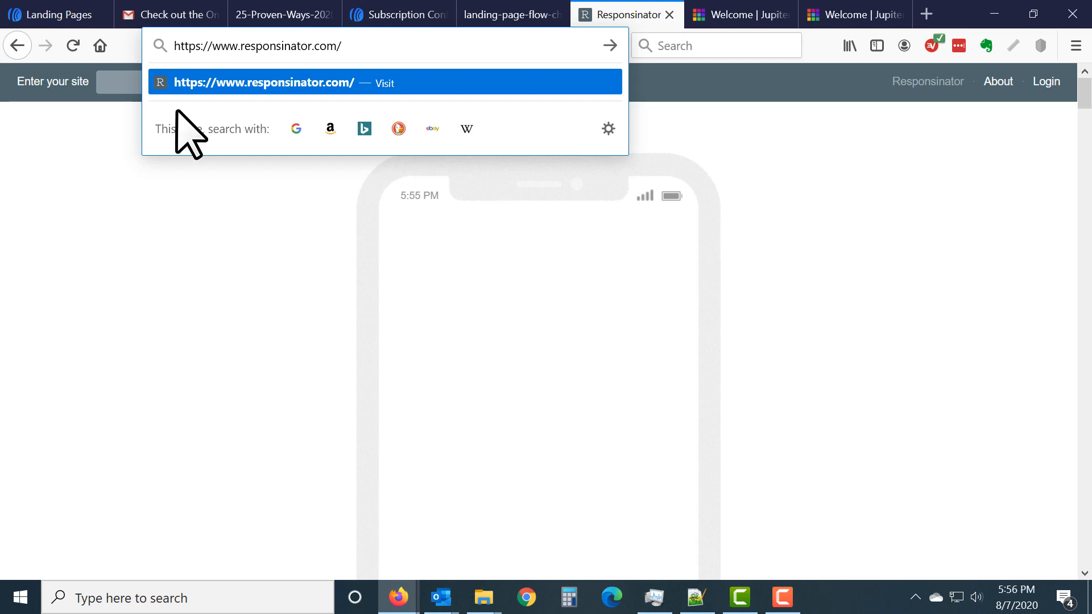
pyautogui.click(111, 173)
pyautogui.click(136, 83)
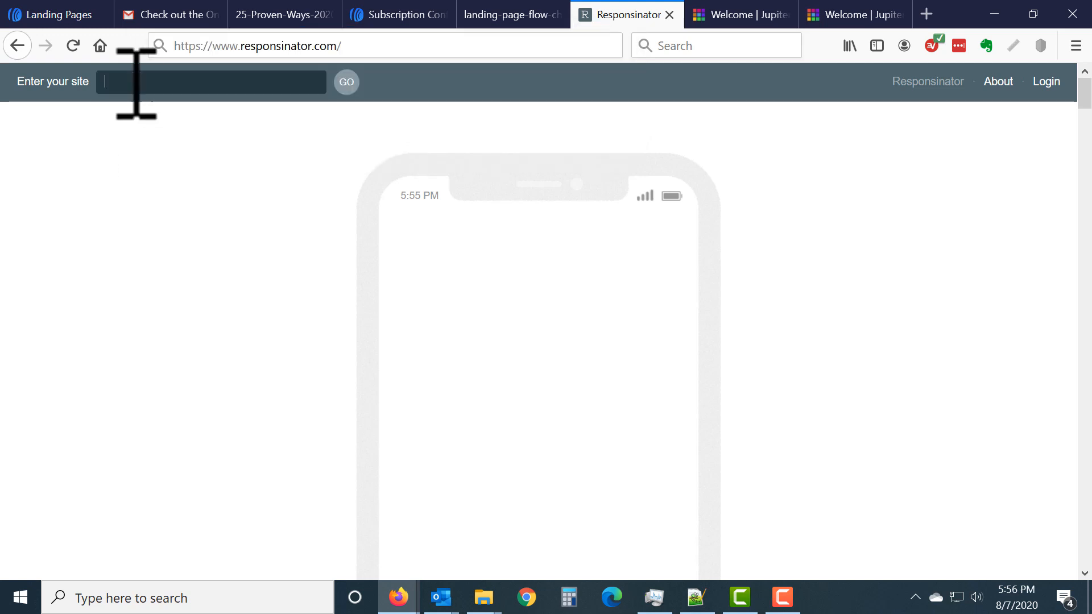
pyautogui.rightClick(131, 81)
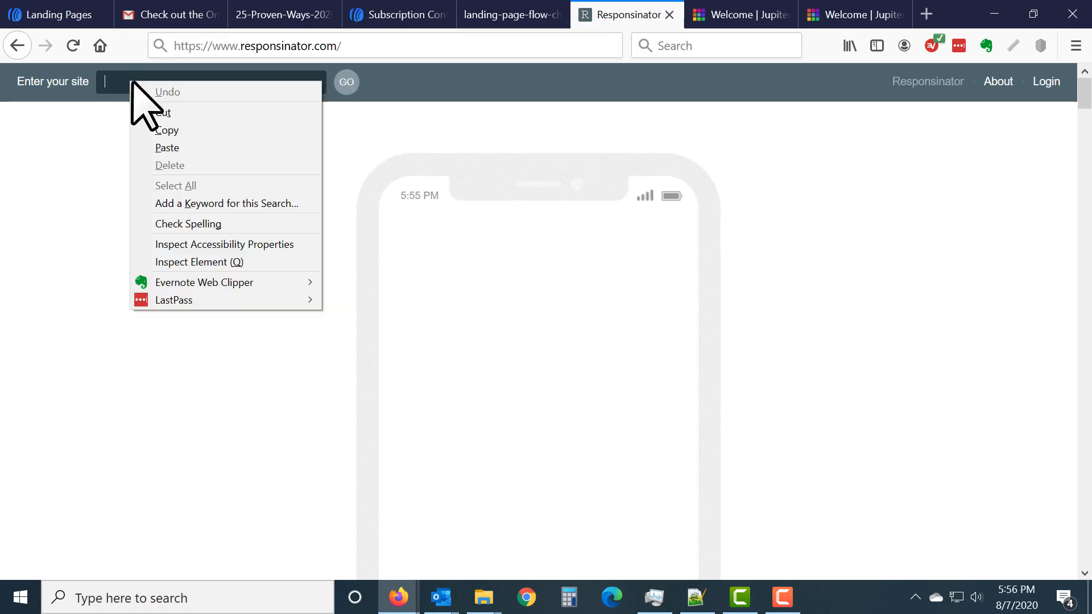
pyautogui.click(171, 148)
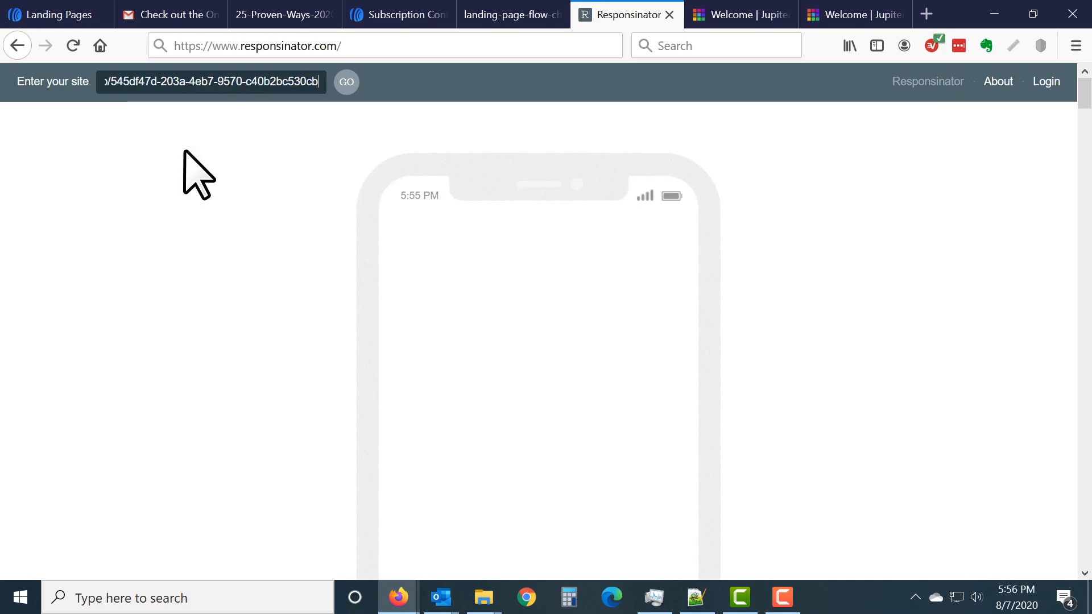
pyautogui.click(345, 85)
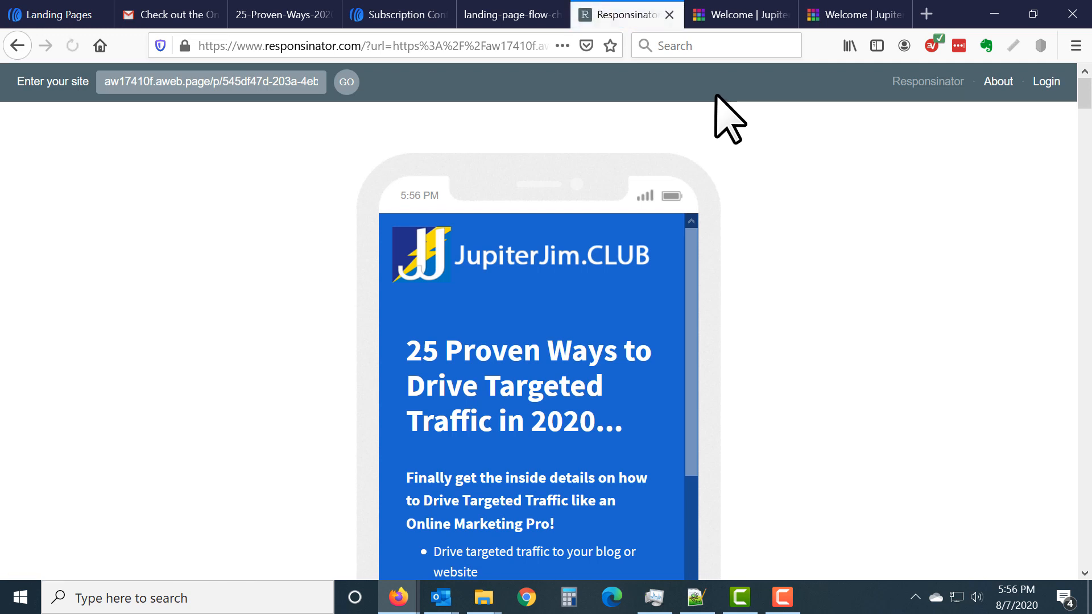
# Examine the landing page's content in the iPhone eXpensive portrait and landscape previews.
pyautogui.scroll(-10, 761, 251)
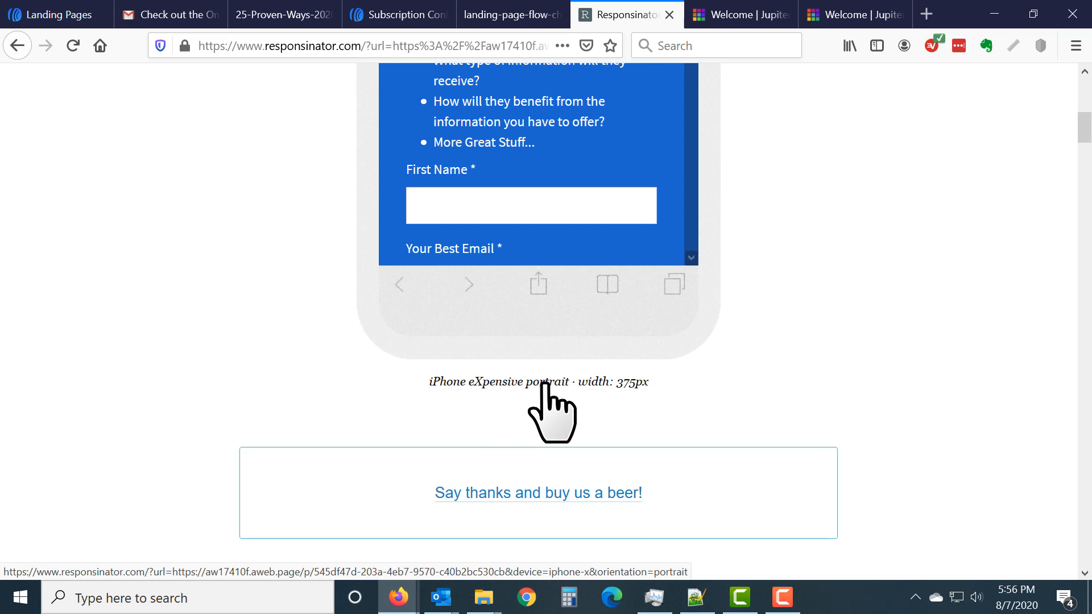
pyautogui.scroll(6, 762, 363)
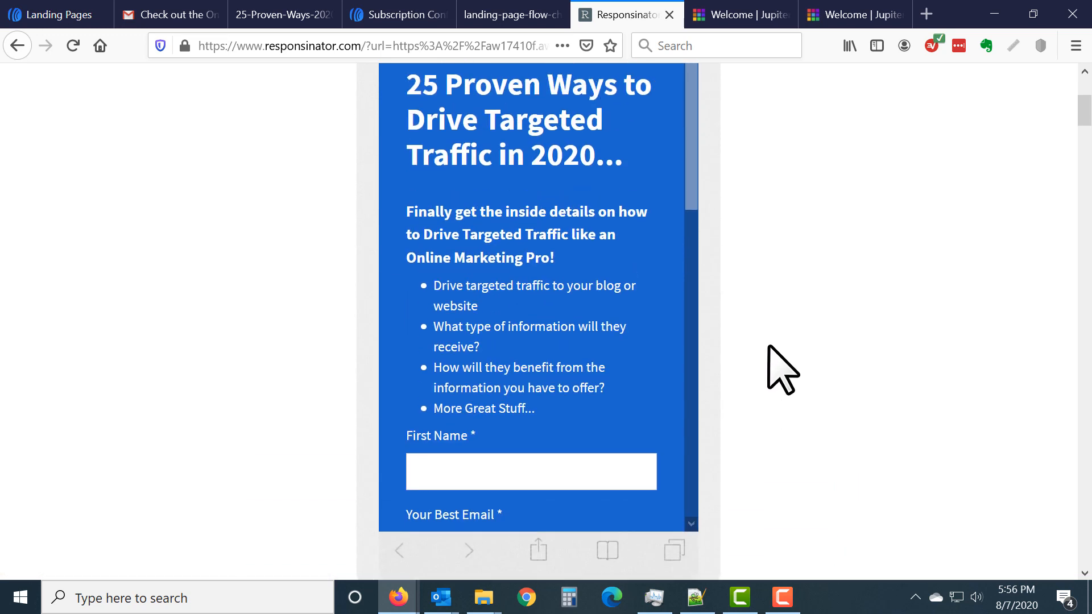
pyautogui.moveTo(694, 122); pyautogui.dragTo(718, 444)
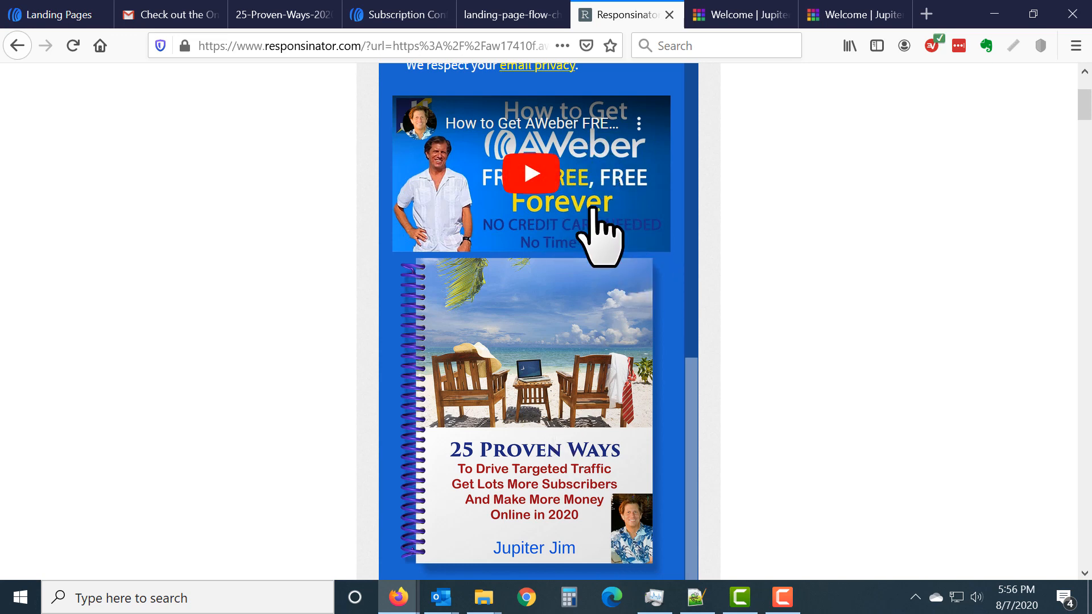
pyautogui.scroll(-12, 811, 257)
pyautogui.scroll(-8, 975, 208)
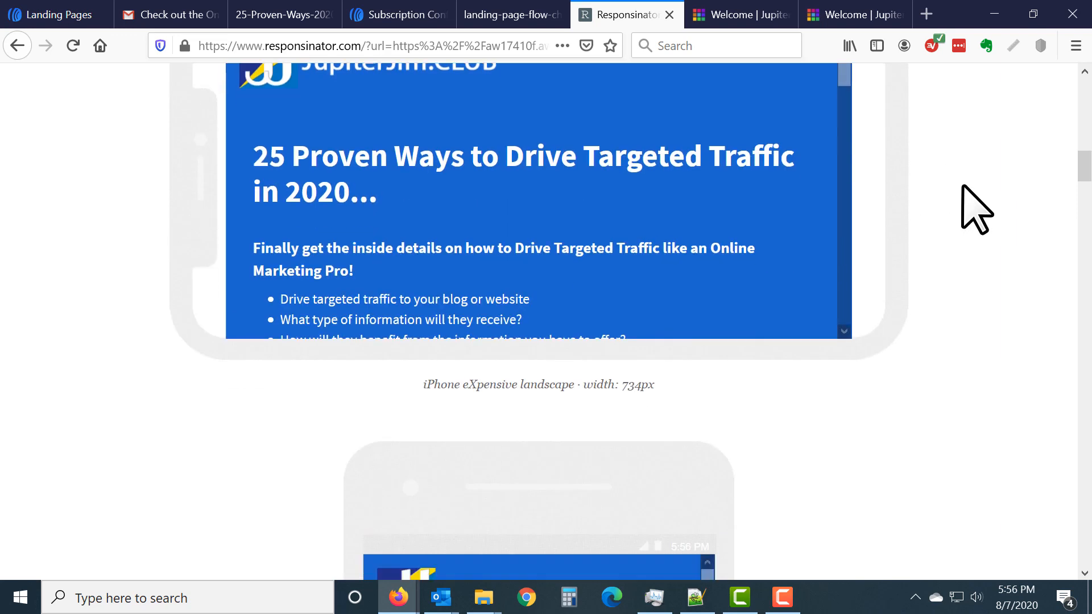
# Examine the landing page's form, video and ebook image in the Android (Pixel 2) portrait preview.
pyautogui.scroll(-4, 653, 366)
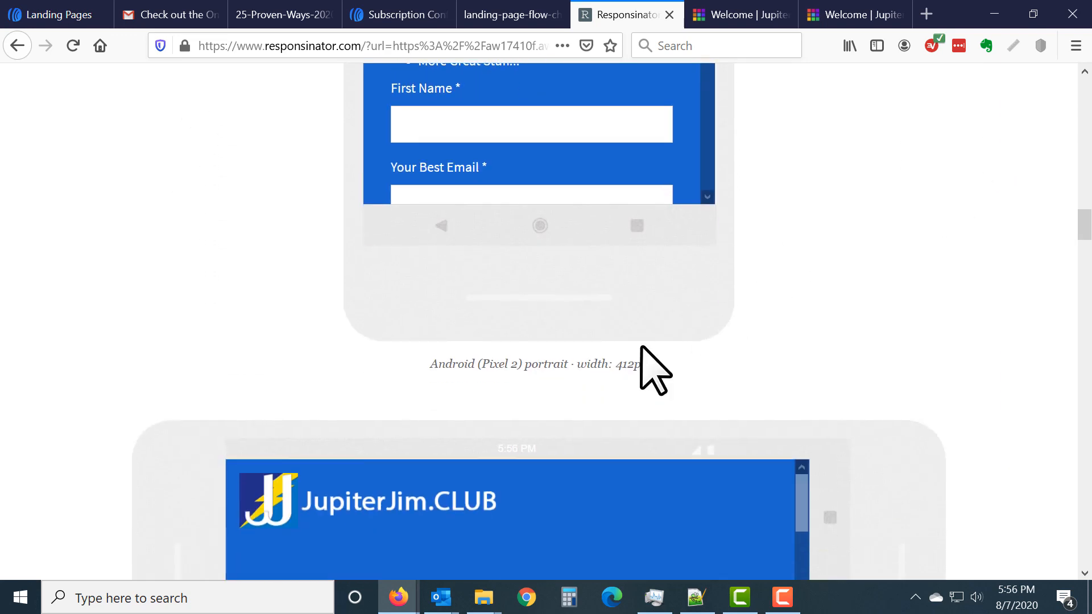
pyautogui.scroll(4, 824, 342)
pyautogui.scroll(2, 804, 308)
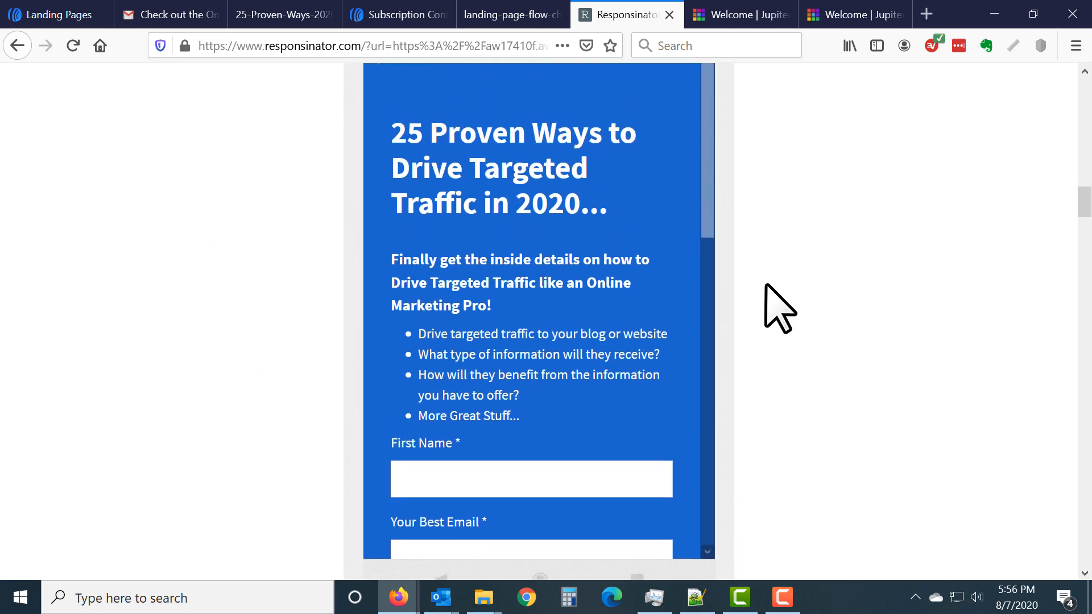
pyautogui.scroll(2, 734, 233)
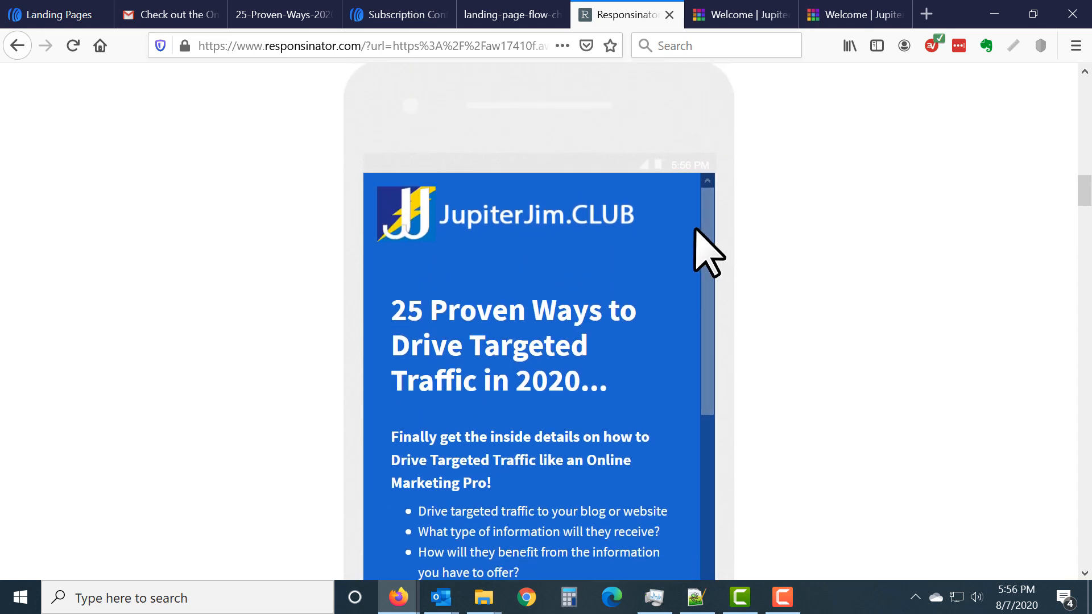
pyautogui.moveTo(699, 237); pyautogui.dragTo(709, 344)
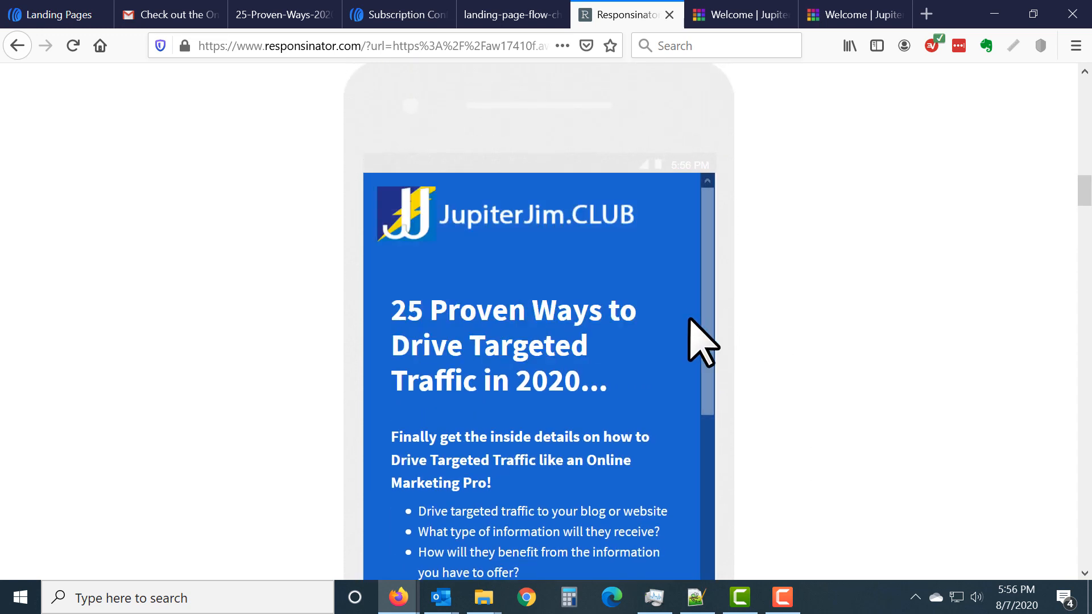
pyautogui.scroll(-8, 732, 393)
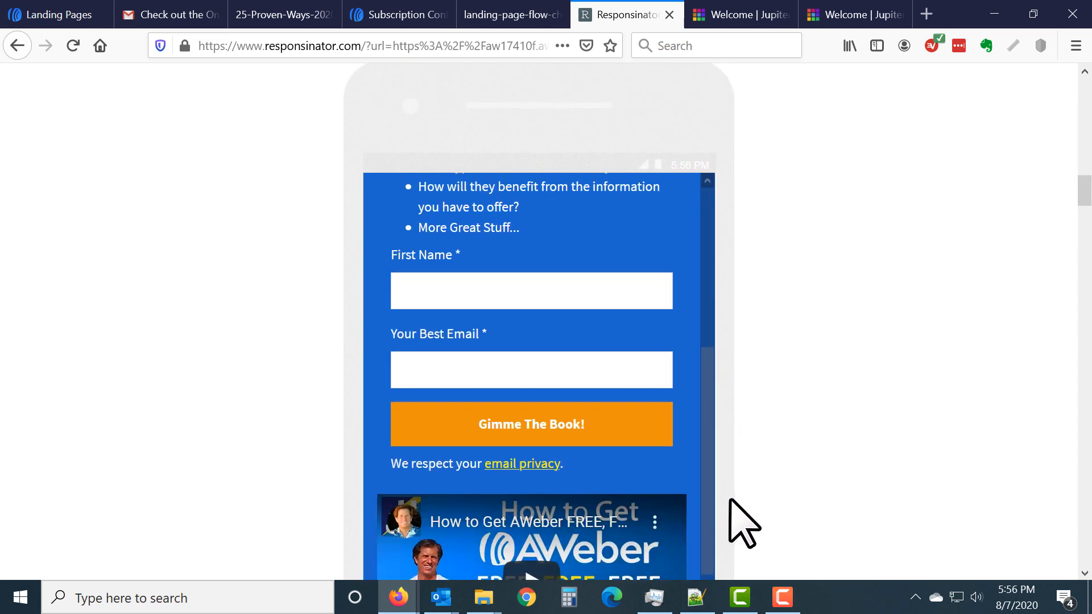
pyautogui.scroll(-3, 830, 308)
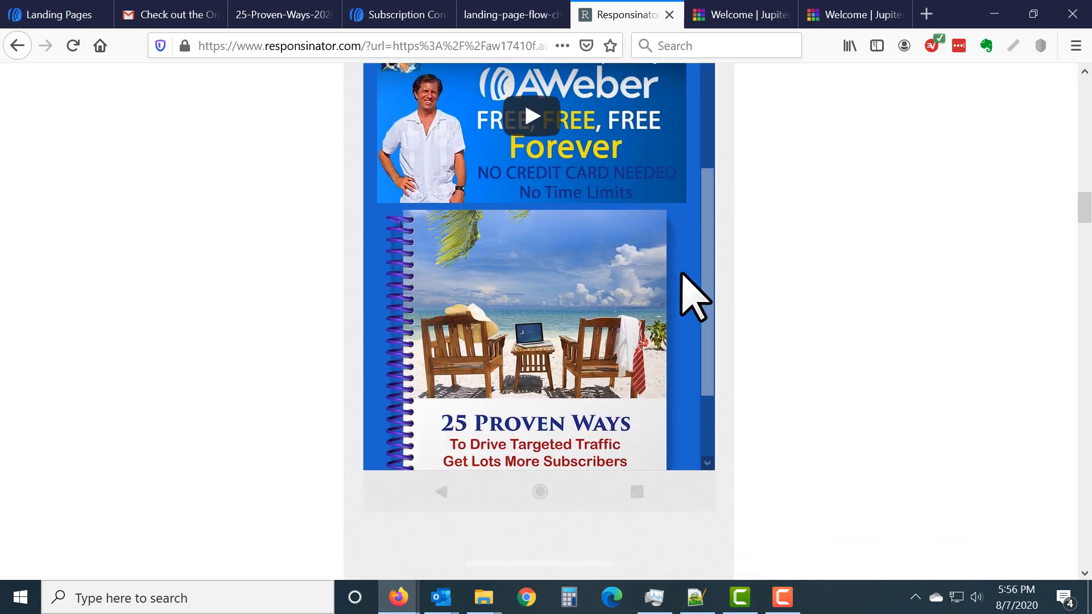
pyautogui.scroll(-15, 877, 296)
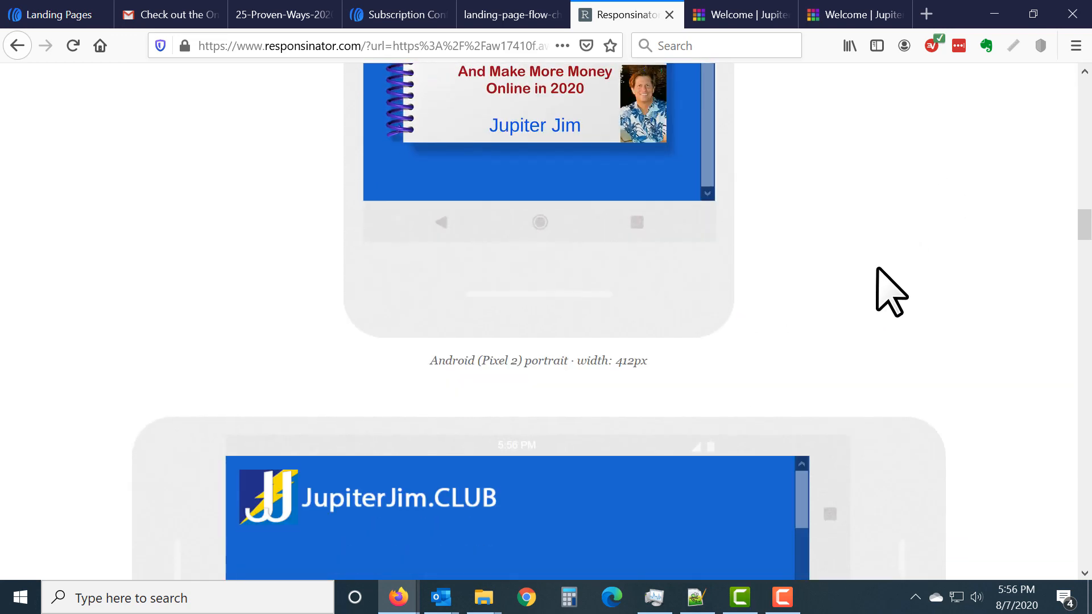
# Review how the landing page is laid out in the iPhone 6-8, iPhone 6-8 Plump and iPad previews.
pyautogui.scroll(-10, 1047, 211)
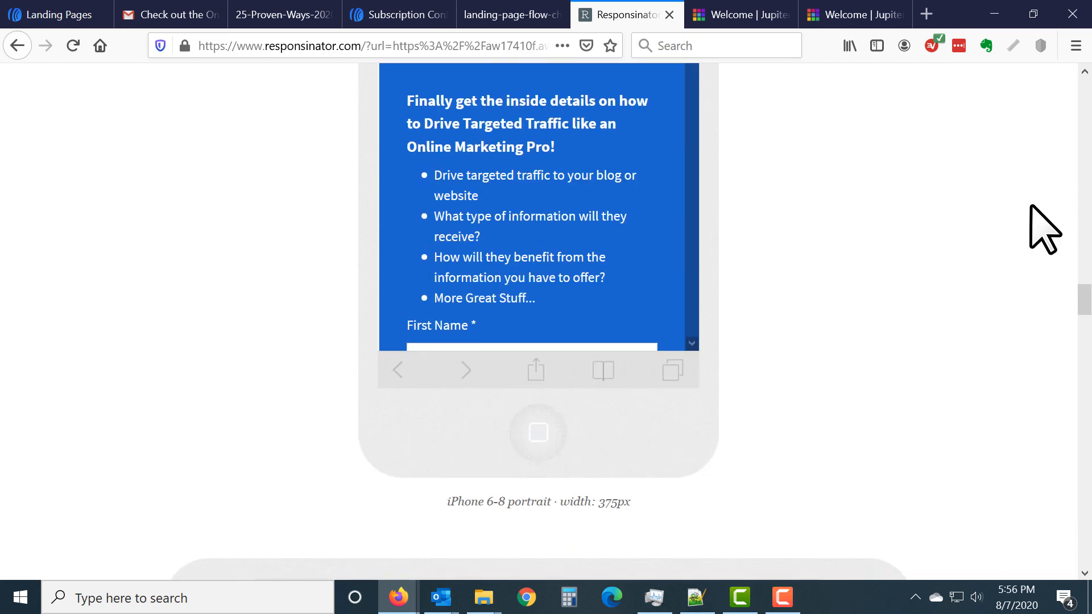
pyautogui.scroll(-15, 972, 228)
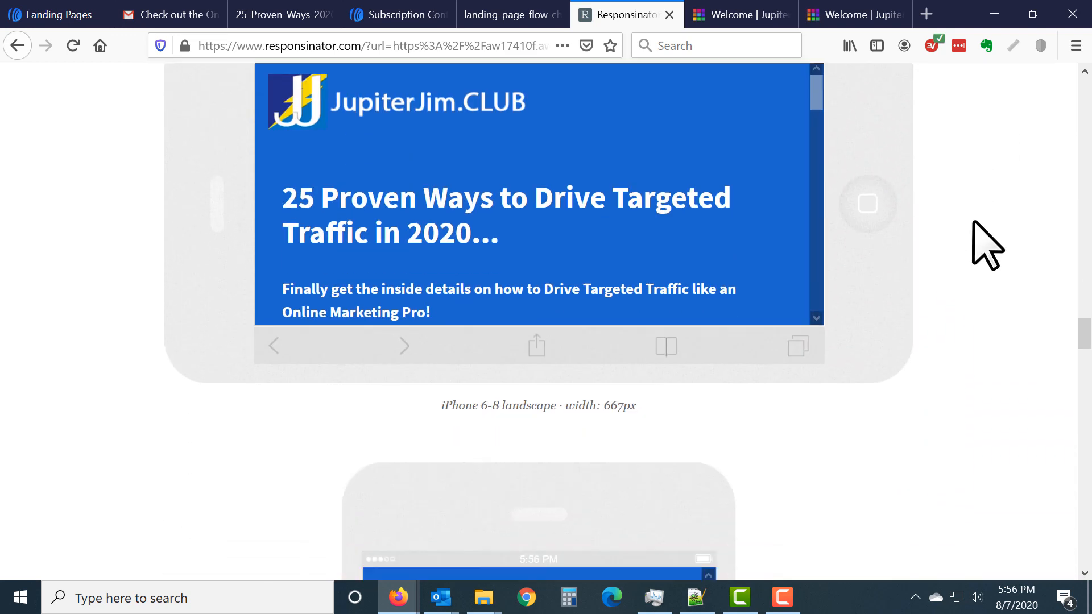
pyautogui.scroll(-15, 1004, 219)
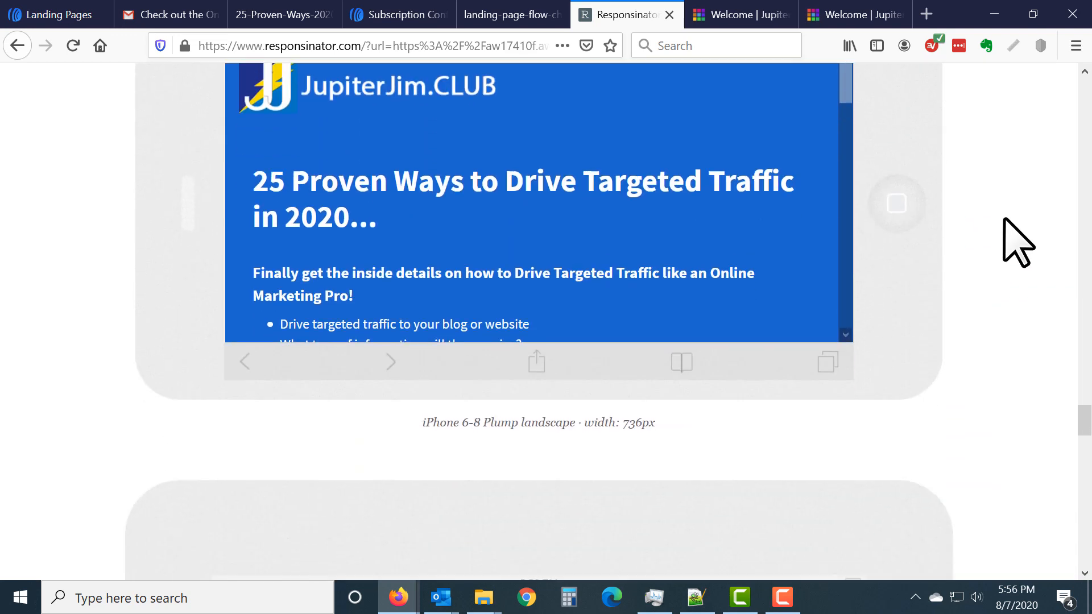
pyautogui.scroll(-12, 1004, 228)
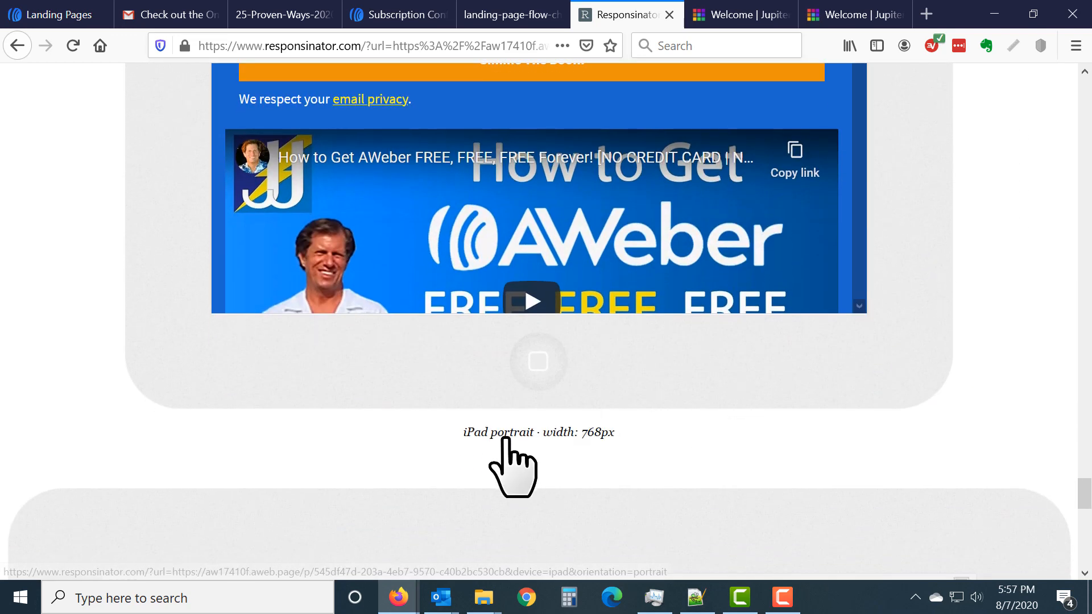
pyautogui.scroll(-10, 512, 446)
pyautogui.scroll(-8, 512, 434)
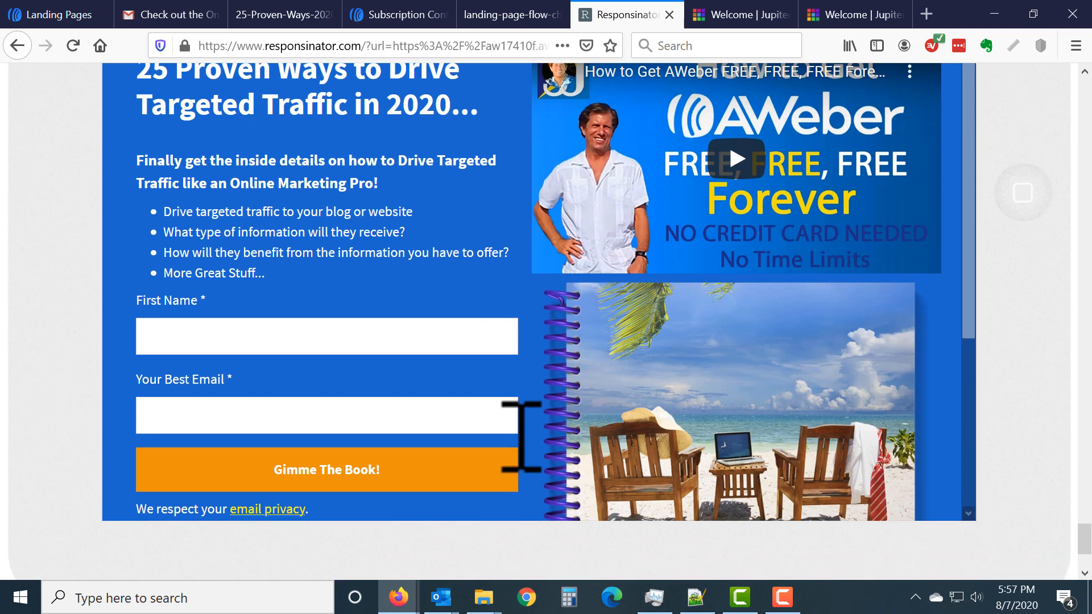